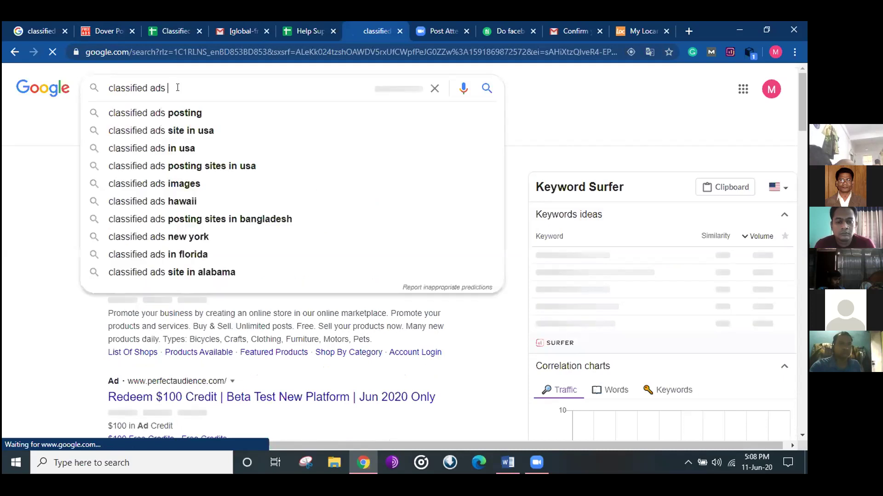
- Search Google for "classified ads site rank" and open Alexa's Top/Shopping/Classifieds result in a new tab
type("ank")
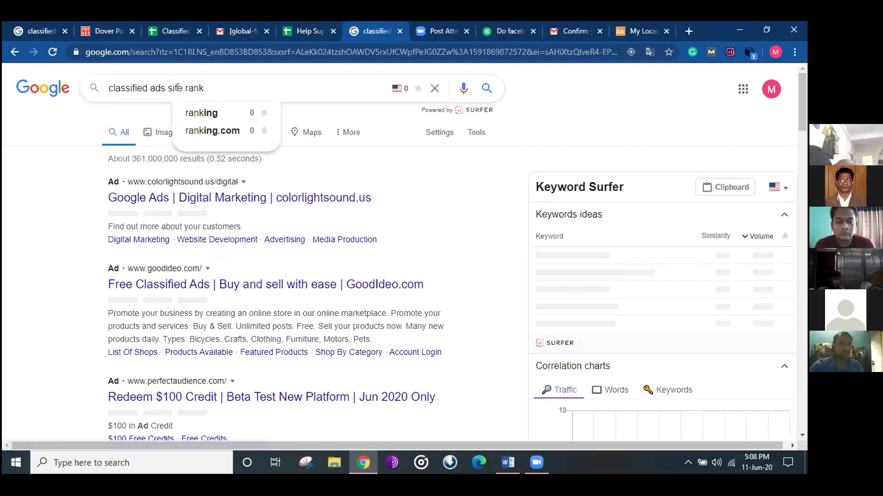
key("Return")
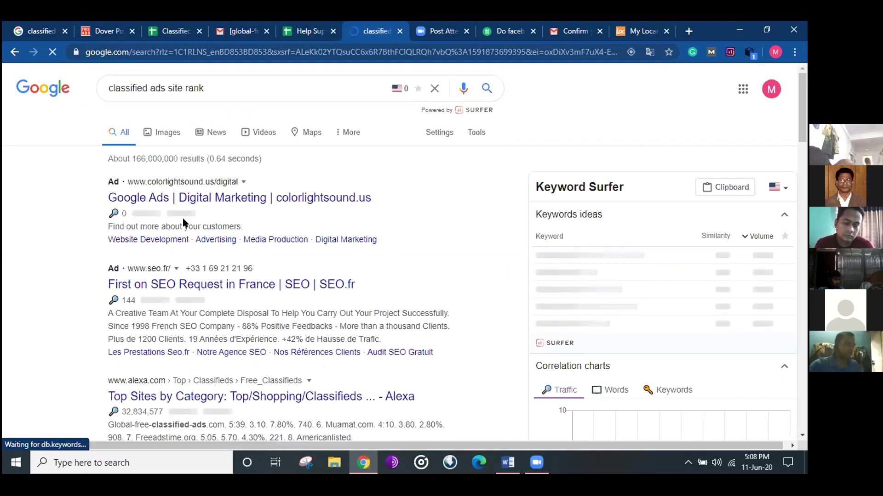
scroll(173, 223, "down", 4)
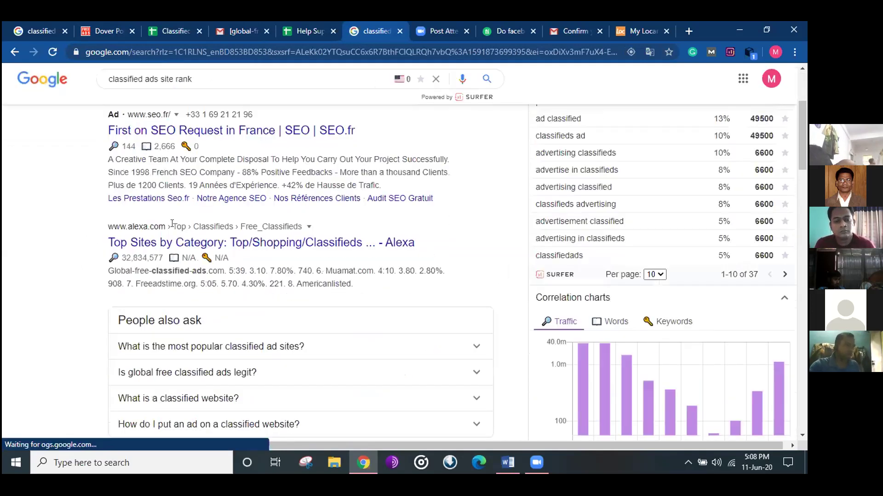
scroll(224, 227, "down", 2)
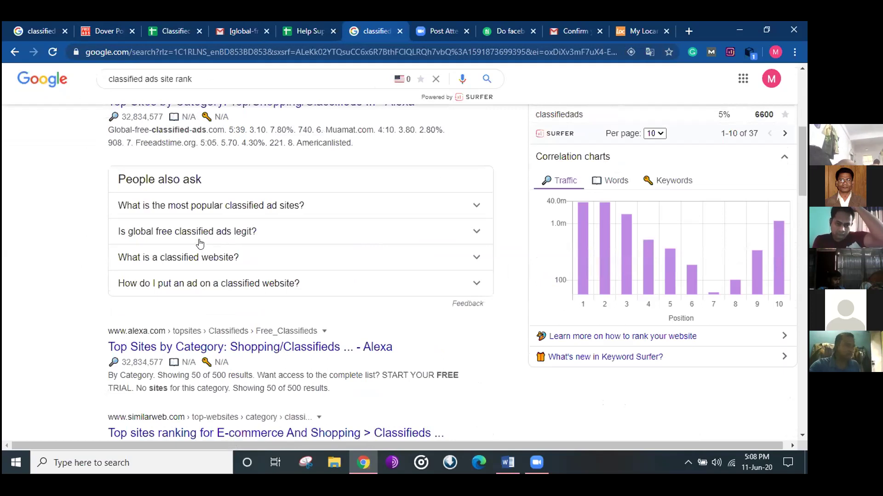
scroll(199, 243, "up", 2)
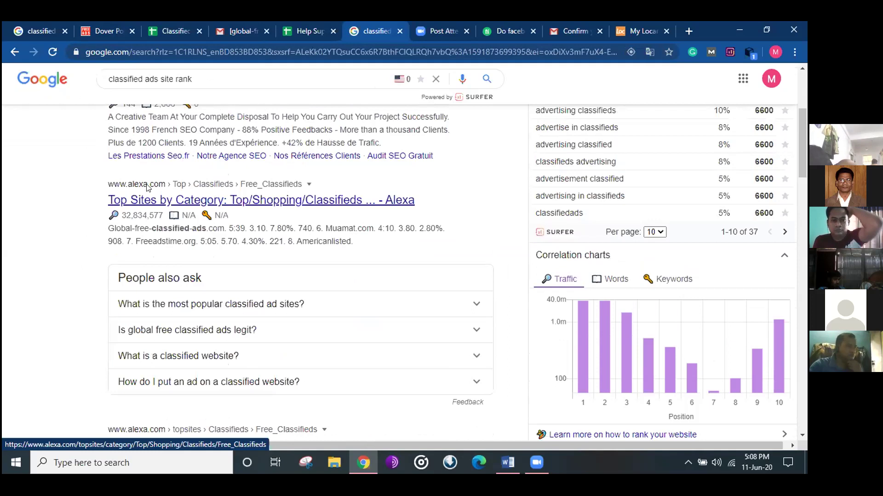
scroll(142, 192, "up", 1)
scroll(136, 207, "up", 1)
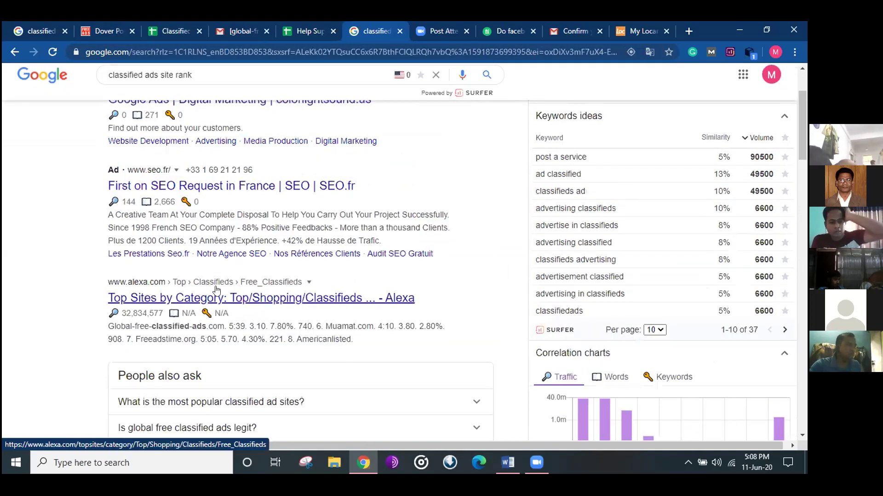
right_click(244, 301)
left_click(285, 308)
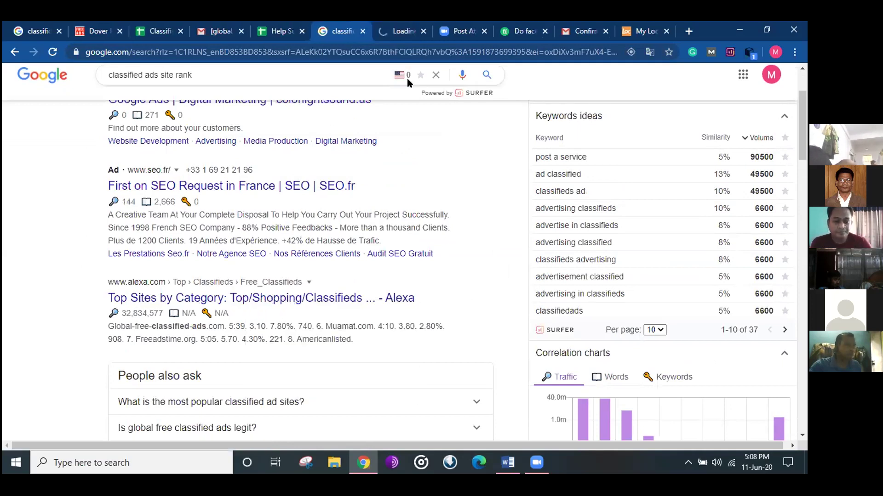
left_click(392, 31)
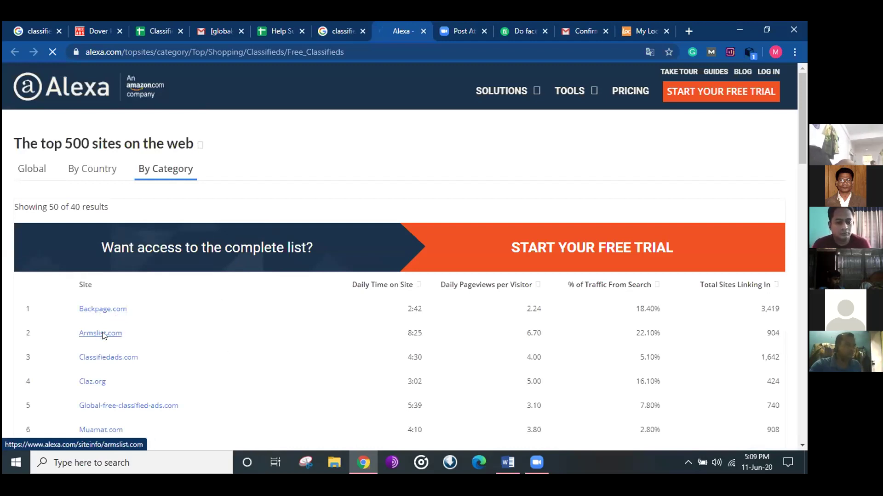
- Look through Alexa's ranked list of free classifieds sites and return to the Google search results
scroll(115, 349, "down", 2)
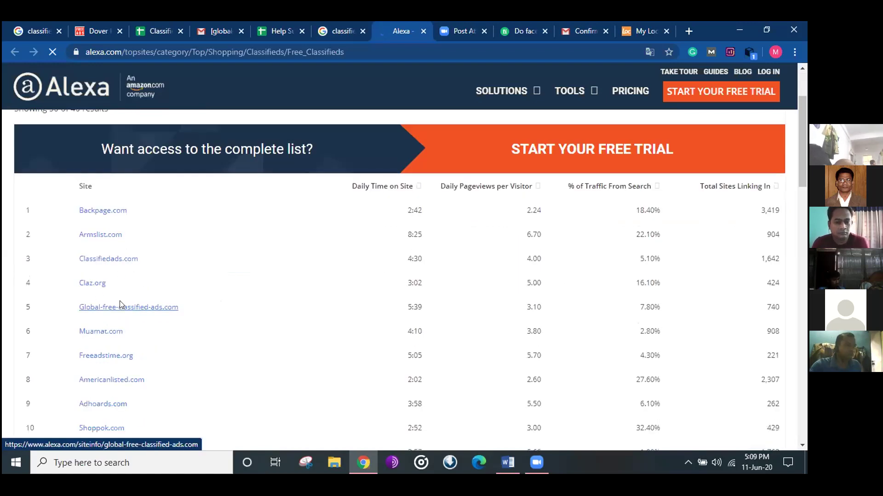
scroll(119, 307, "down", 2)
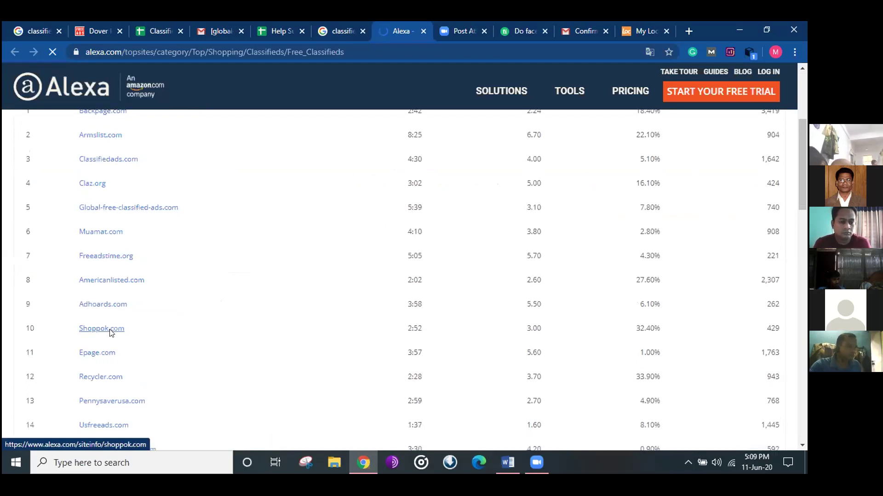
scroll(111, 336, "down", 4)
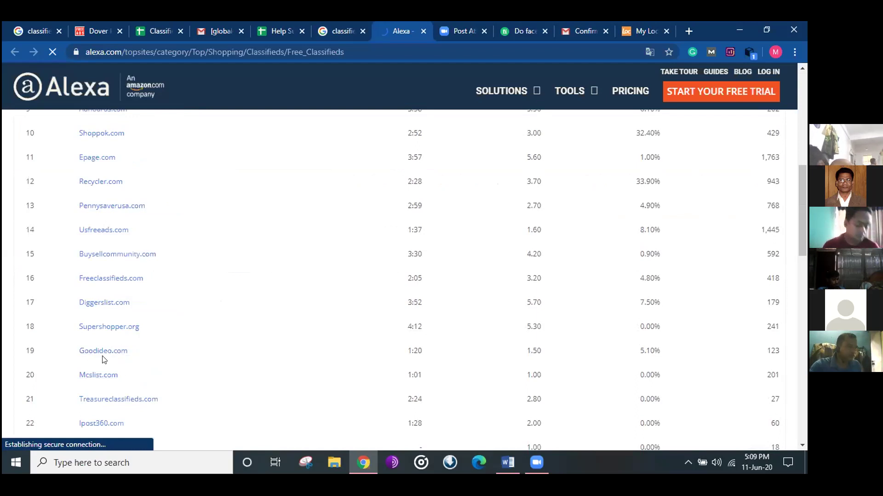
scroll(258, 359, "up", 7)
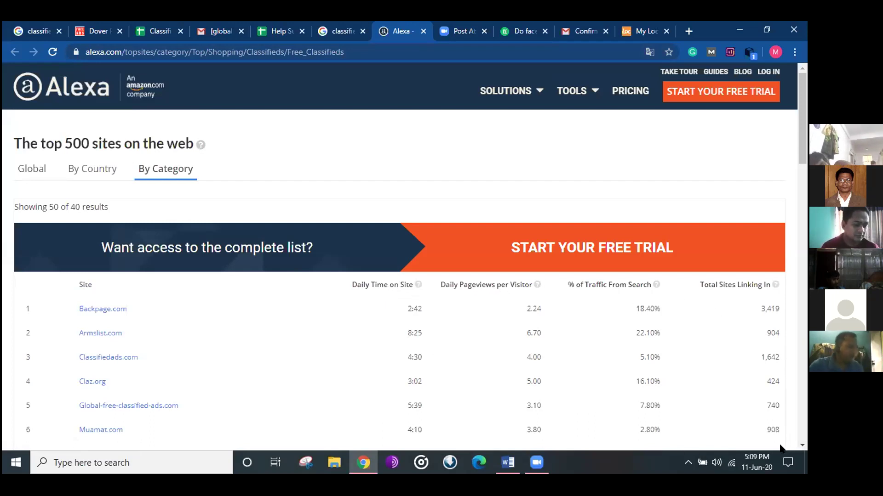
scroll(711, 229, "down", 2)
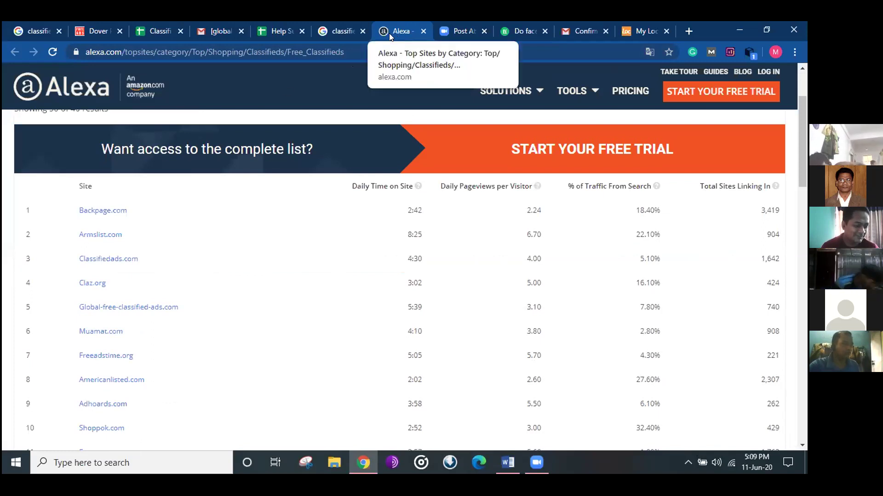
left_click(338, 30)
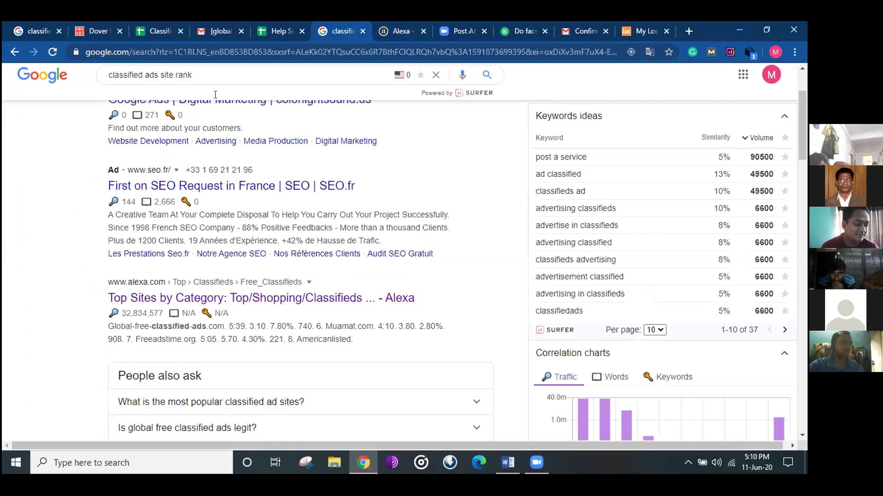
scroll(213, 89, "up", 3)
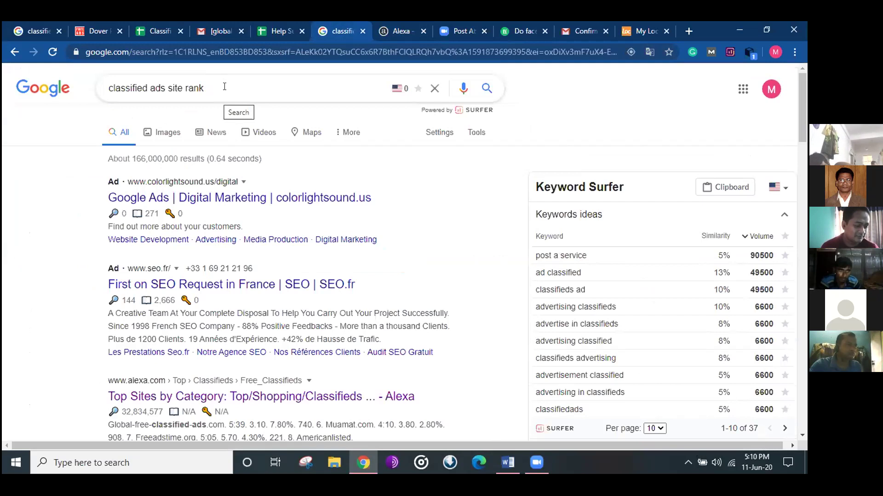
left_click_drag(217, 85, 125, 78)
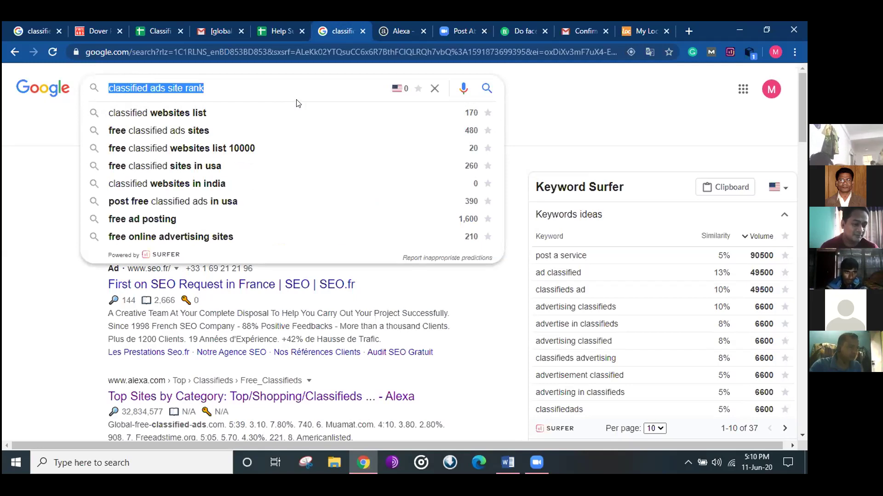
type("site")
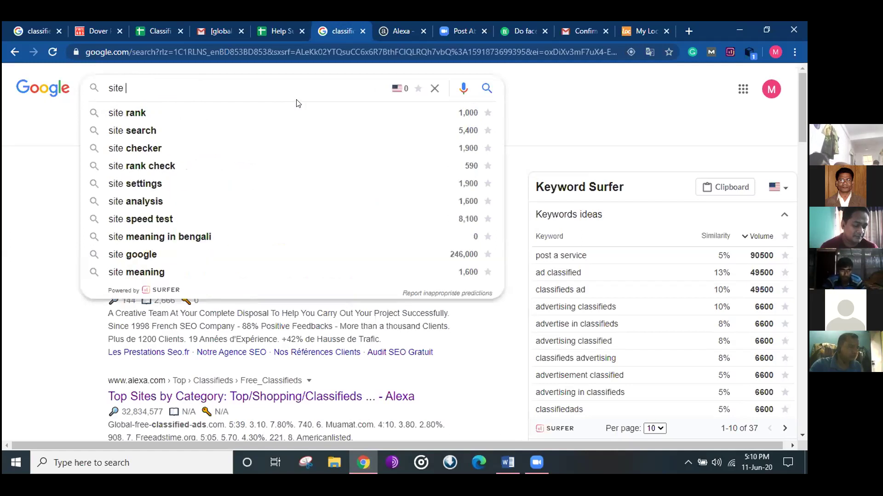
key("BackSpace")
key("BackSpace")
key("BackSpace")
key("BackSpace")
key("BackSpace")
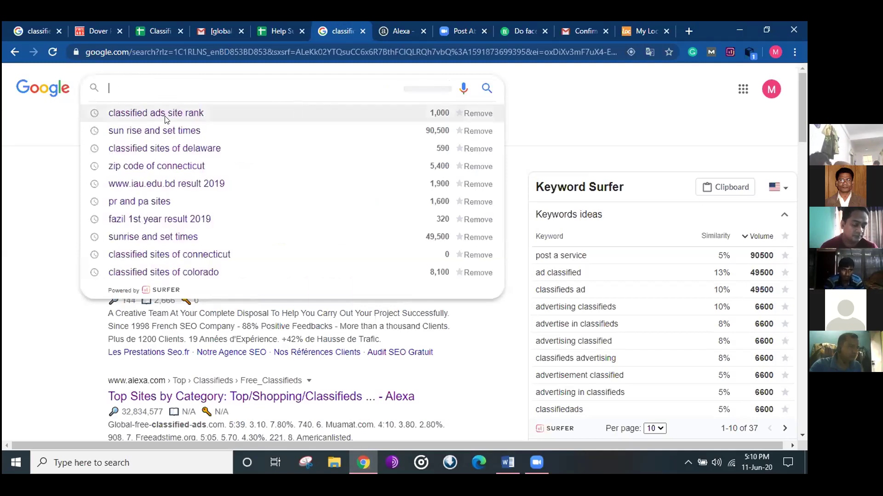
left_click(179, 113)
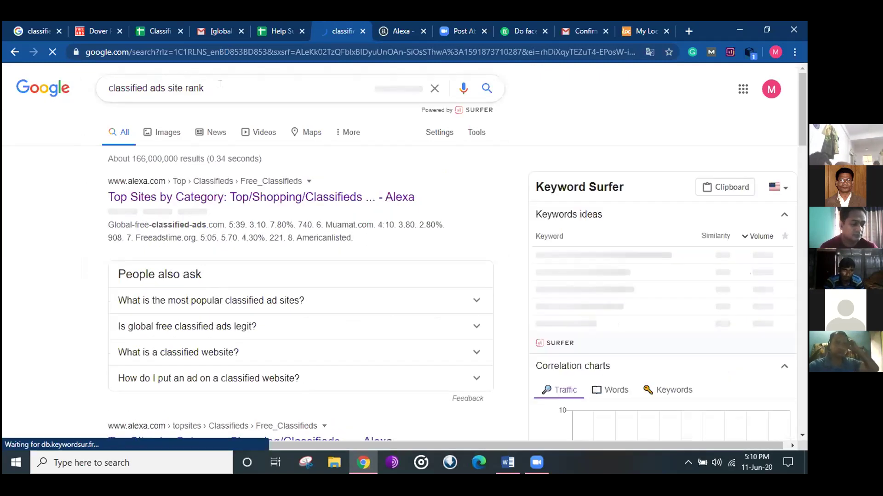
- Change the Google search to "classified ads site da pa" and run it
left_click(220, 84)
key("BackSpace")
key("BackSpace")
key("BackSpace")
key("BackSpace")
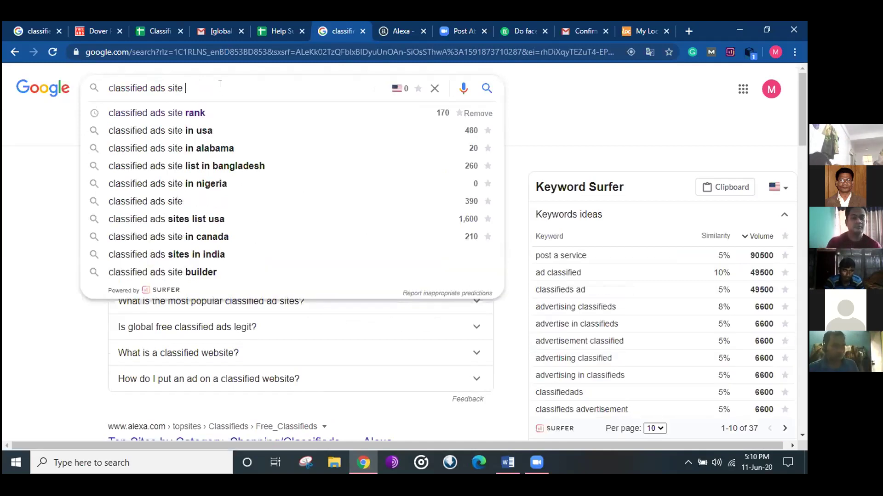
type("da pa")
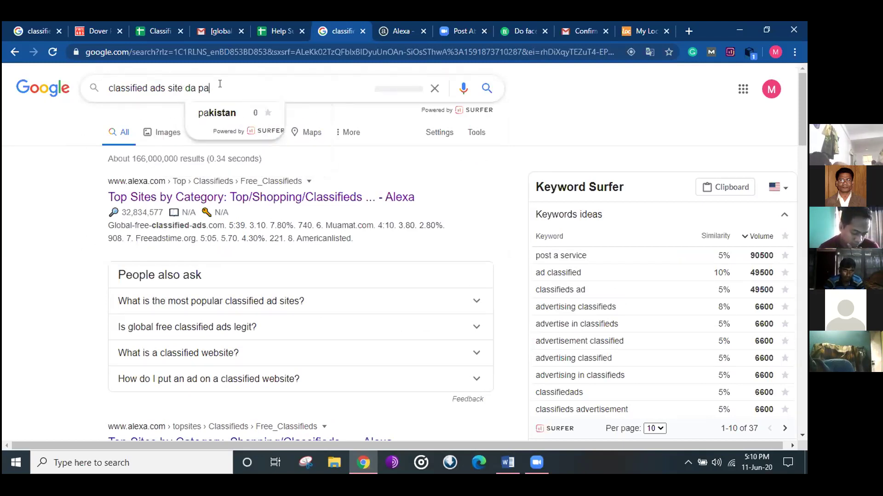
key("Return")
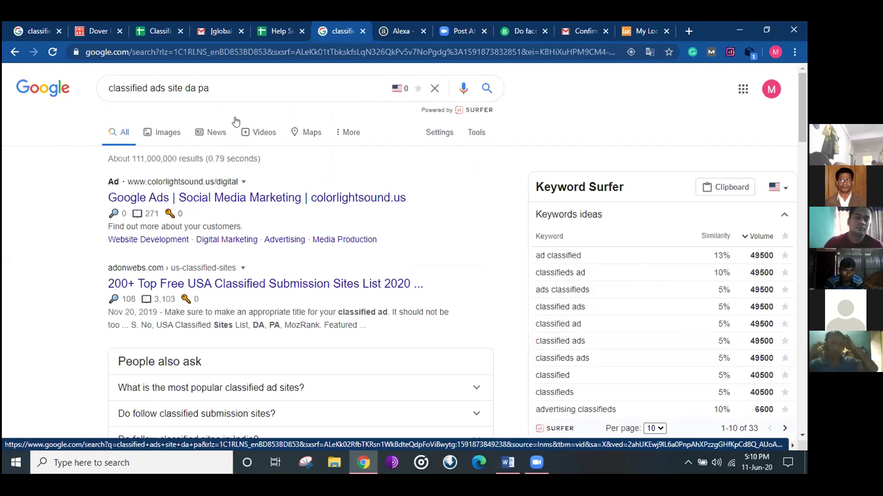
- Open the adonwebs.com "200+ Top Free USA Classified Submission Sites List" result in a new tab and start reading the article
right_click(163, 283)
left_click(186, 293)
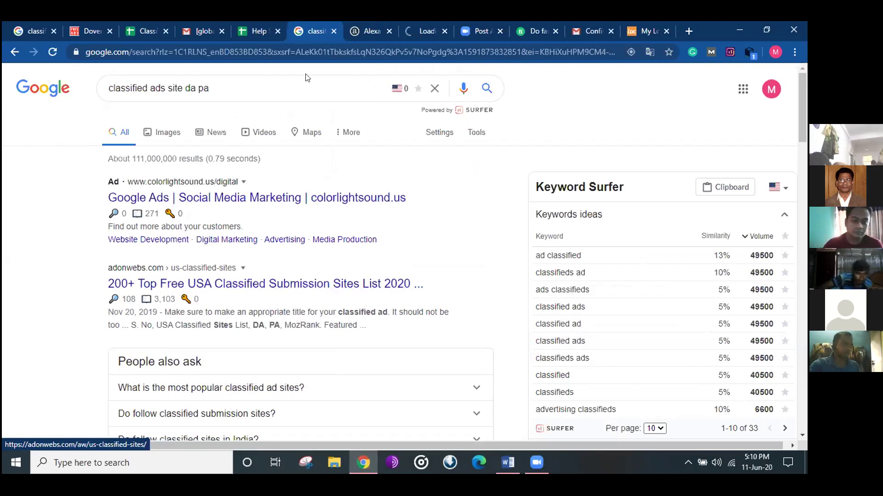
left_click(418, 27)
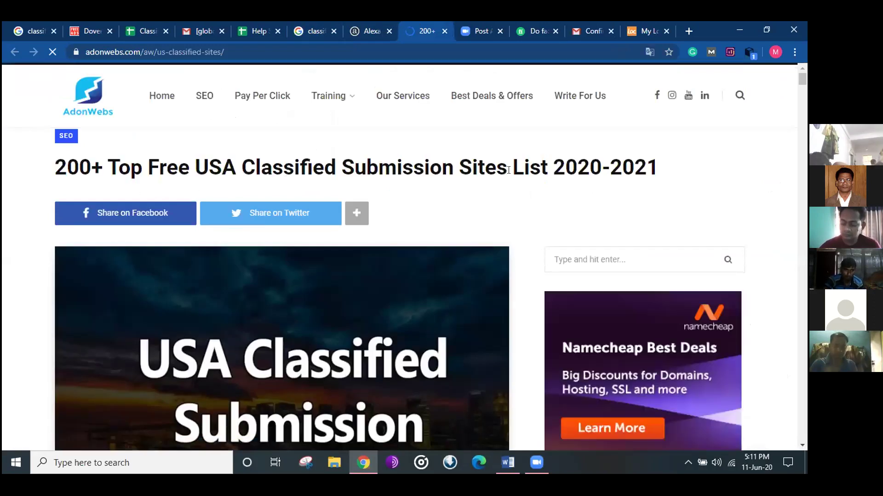
scroll(529, 195, "down", 4)
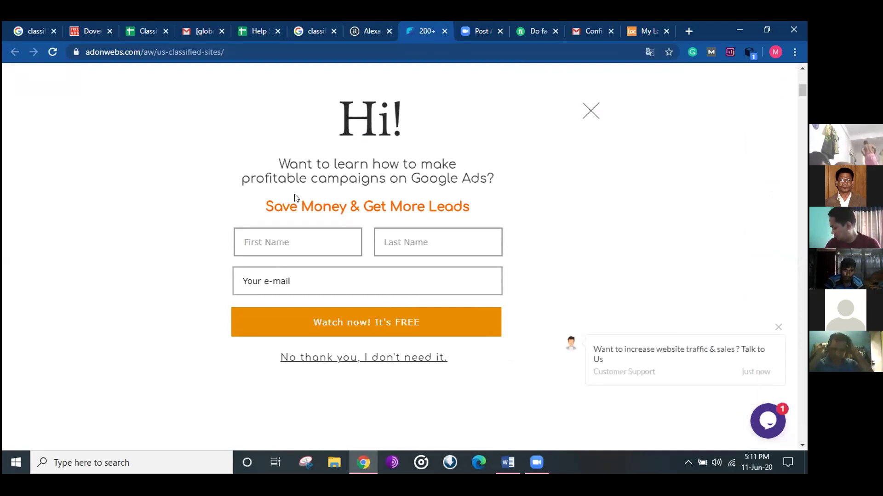
- Fill in the first name, last name and e-mail in the Google Ads pop-up form and submit it for the free video
left_click(364, 323)
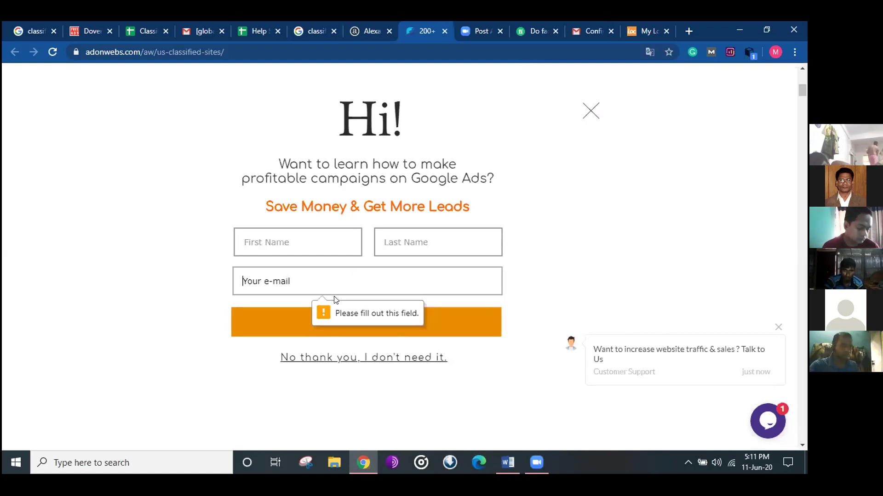
left_click(282, 277)
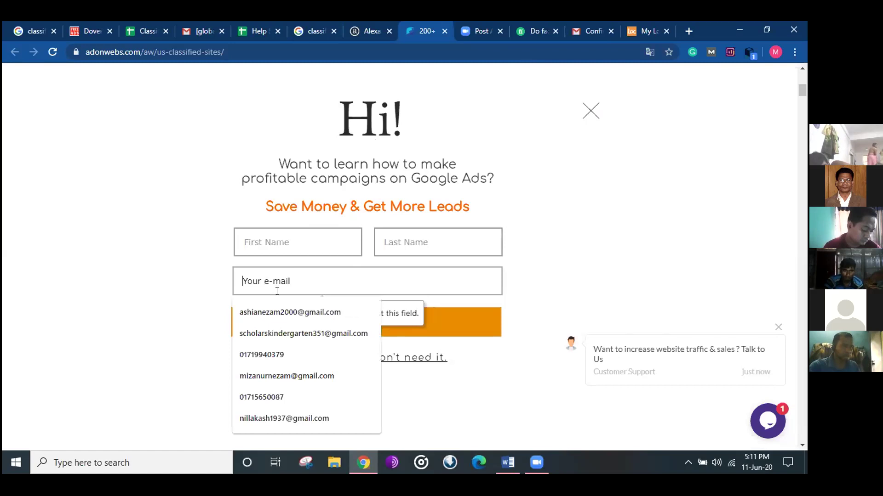
left_click(269, 311)
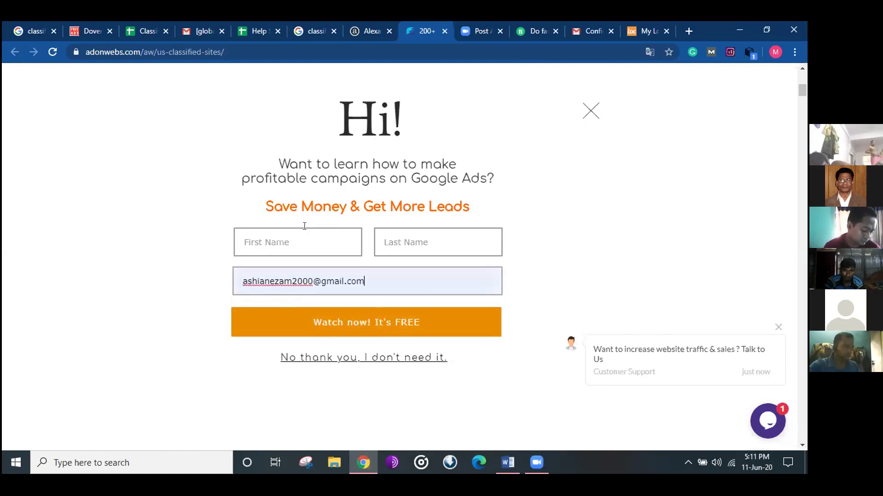
left_click(293, 239)
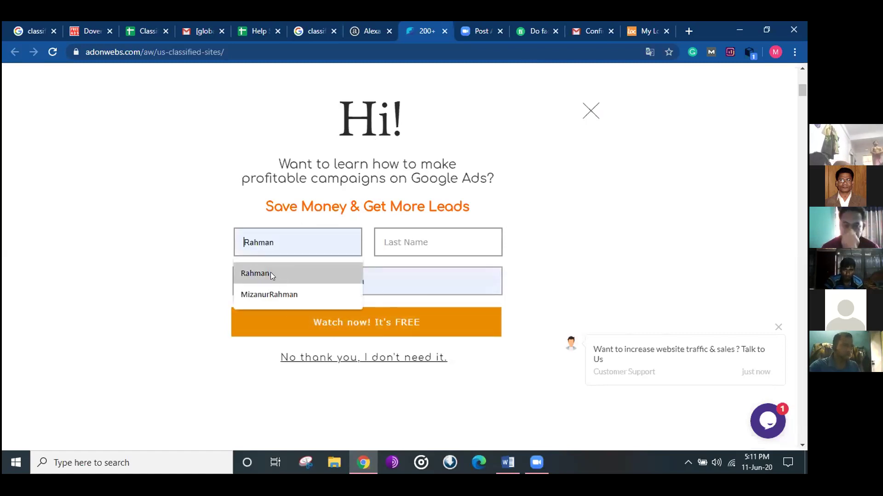
left_click(272, 296)
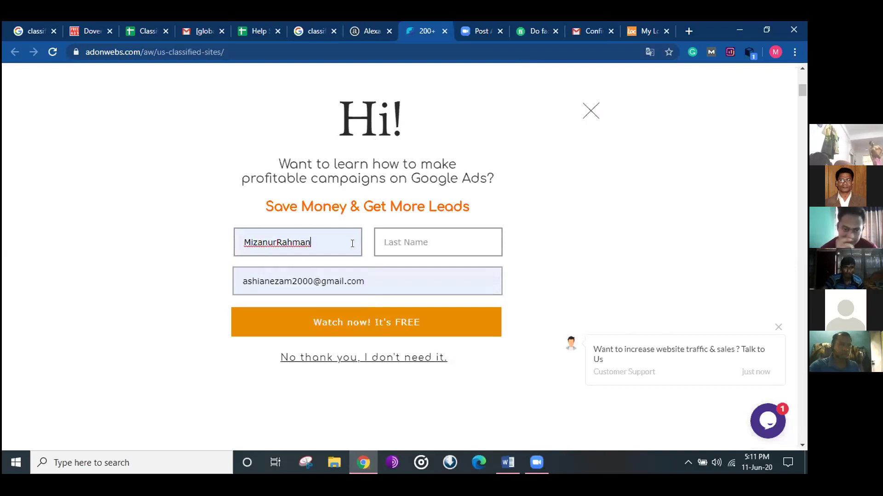
left_click_drag(312, 239, 276, 239)
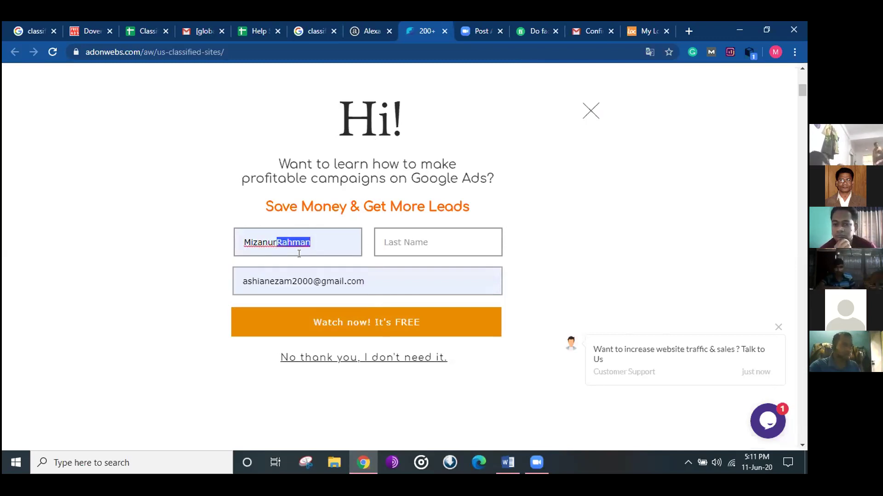
key("ctrl+x")
left_click(395, 236)
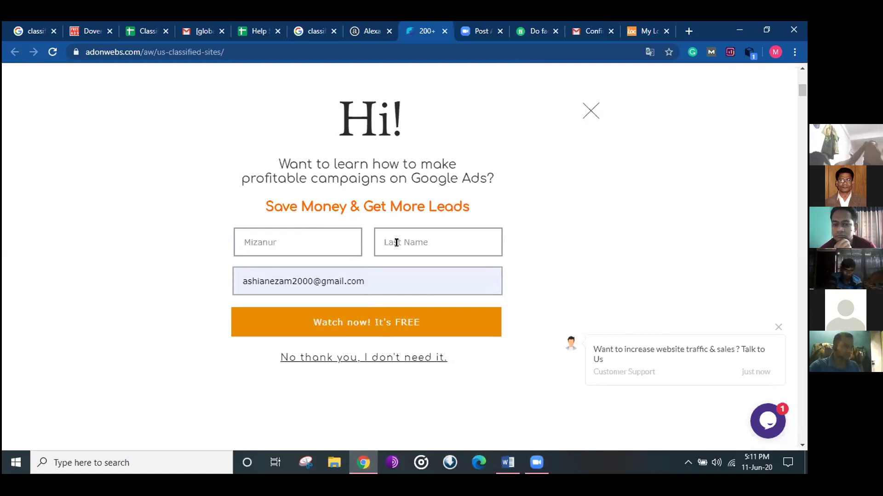
key("ctrl+v")
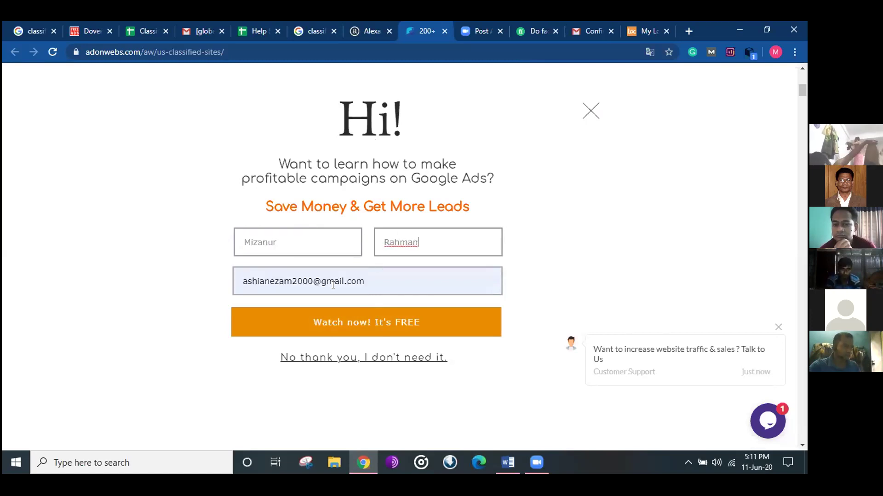
left_click(371, 319)
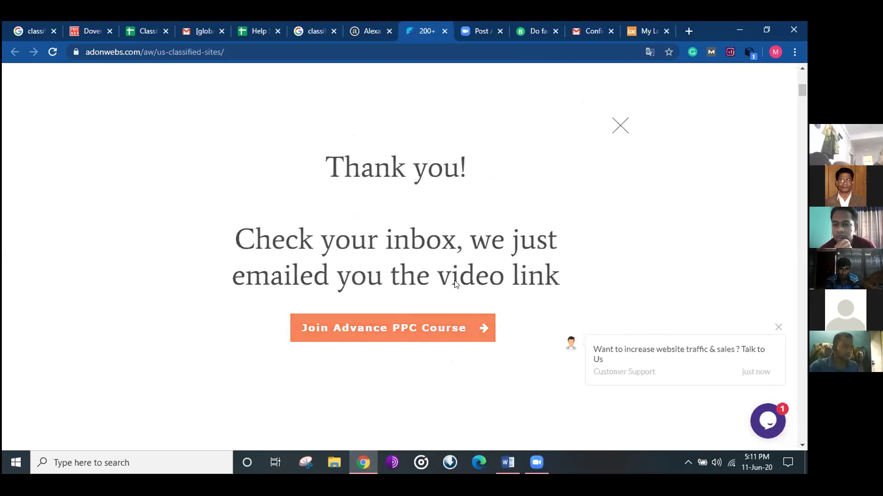
scroll(437, 305, "down", 3)
scroll(439, 304, "down", 10)
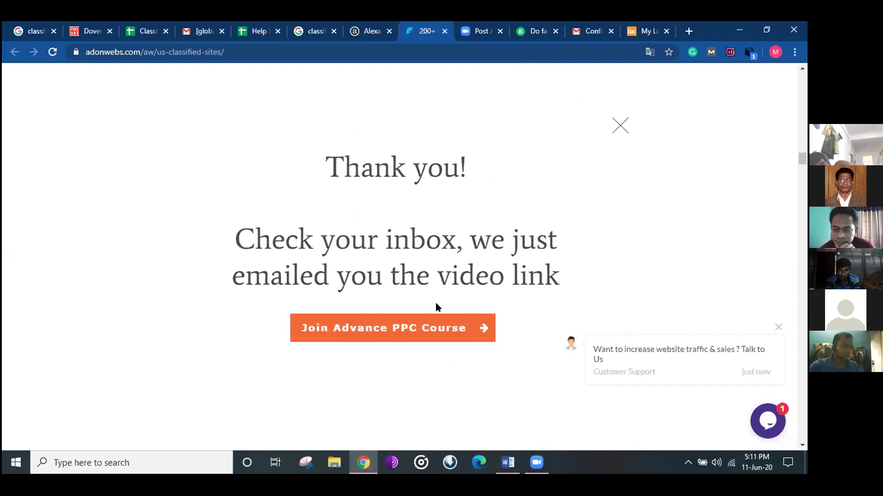
- Close the thank-you pop-up and examine the article's top USA classified sites table with its DA, PA and MozRank columns
left_click_drag(800, 198, 802, 250)
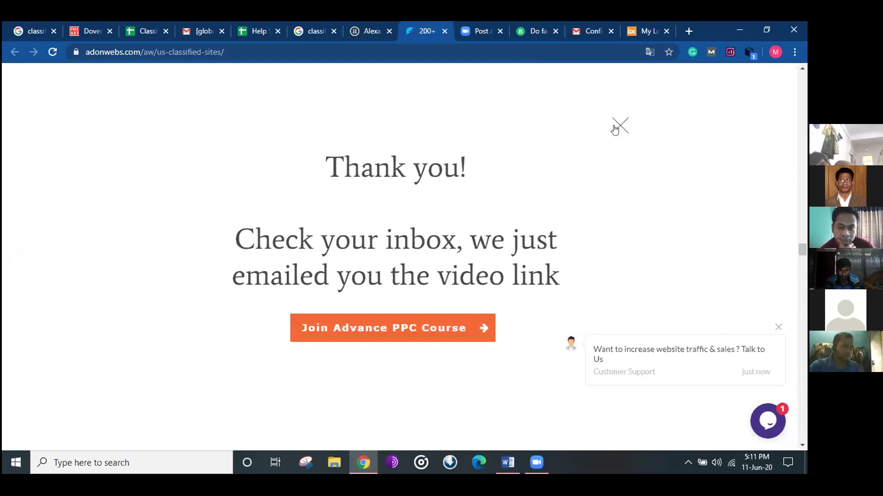
left_click(544, 224)
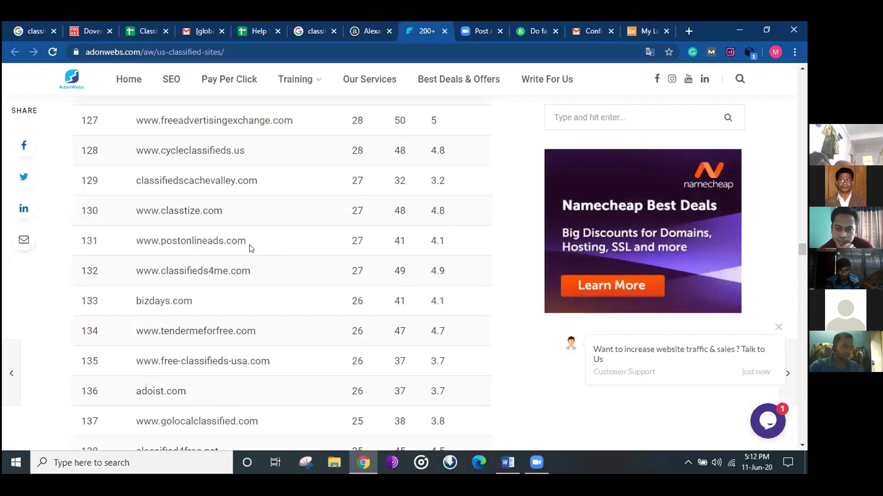
scroll(250, 249, "up", 20)
scroll(251, 252, "up", 20)
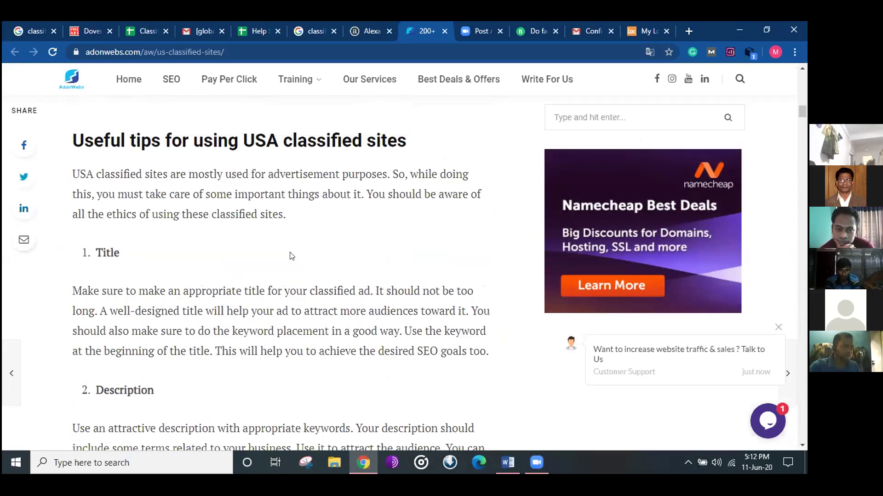
scroll(291, 256, "up", 10)
scroll(286, 251, "down", 6)
scroll(393, 186, "down", 15)
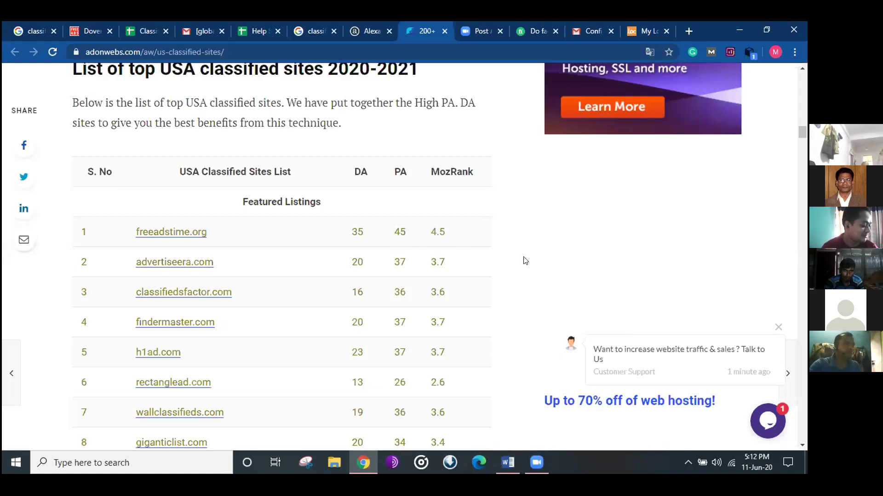
scroll(563, 228, "down", 3)
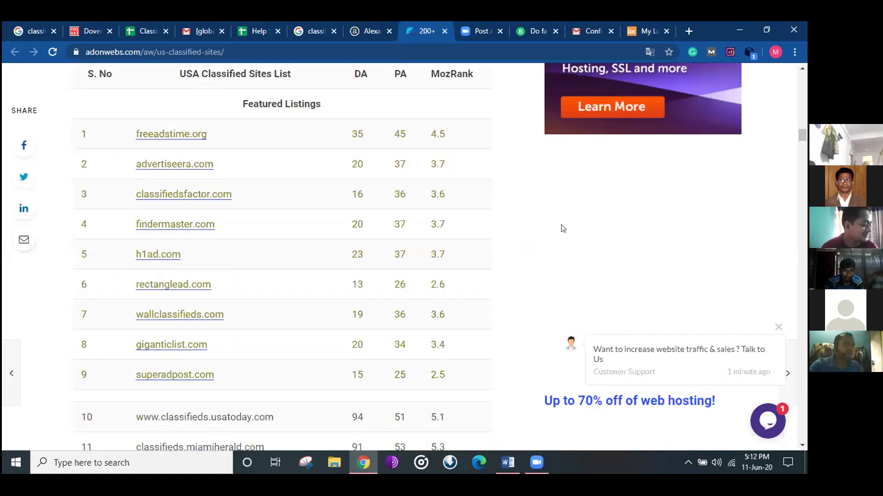
scroll(563, 228, "down", 3)
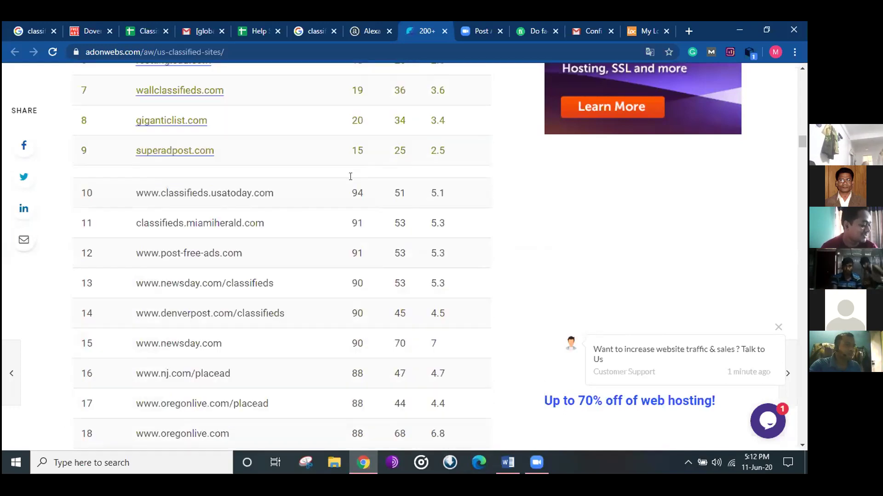
scroll(350, 175, "down", 3)
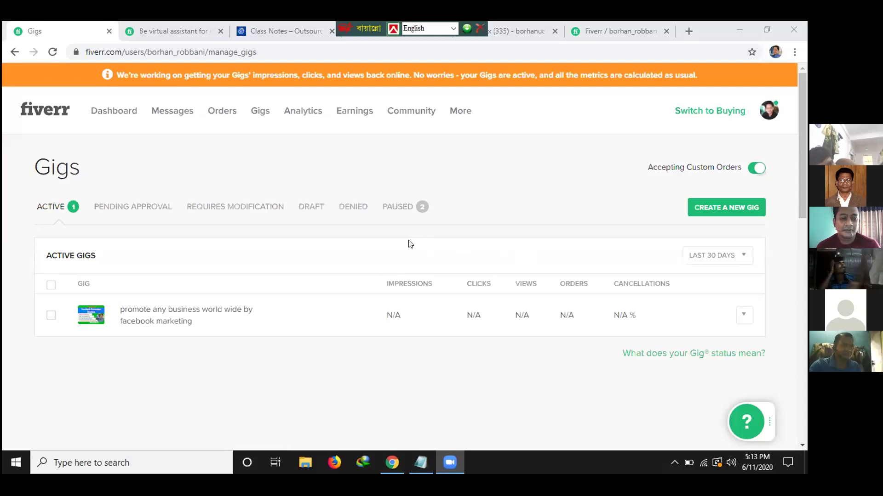
- In the paused Fiverr gigs, select "do flawless data entry and web research perfectly" and activate it
left_click(413, 213)
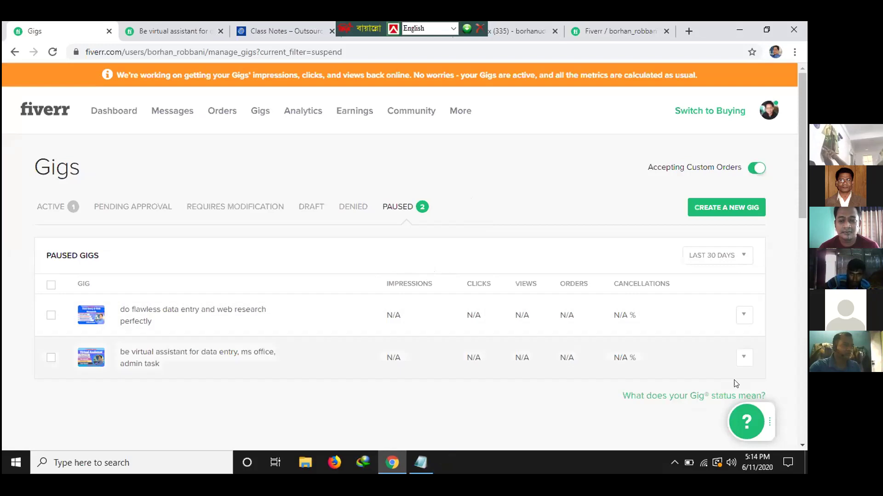
left_click(742, 360)
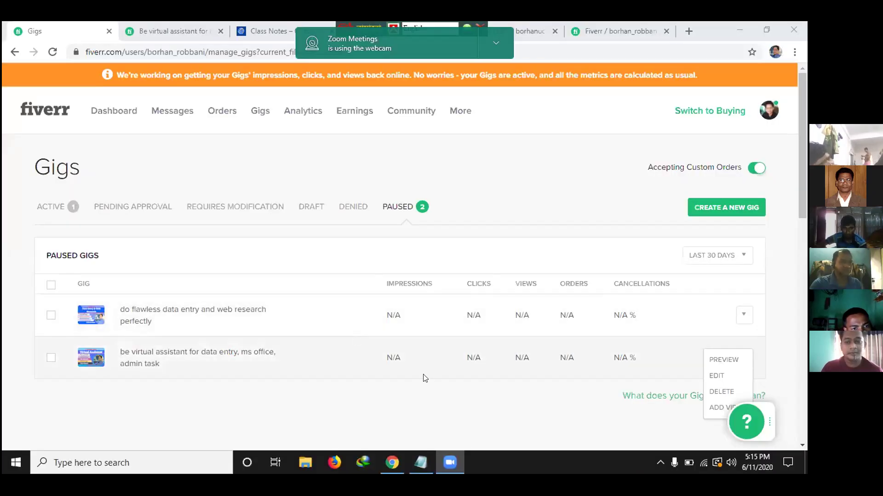
left_click(769, 325)
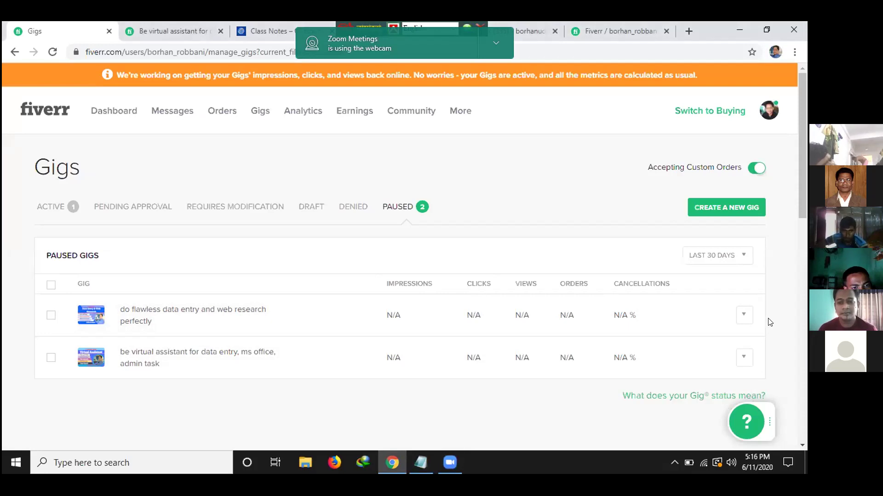
left_click(50, 315)
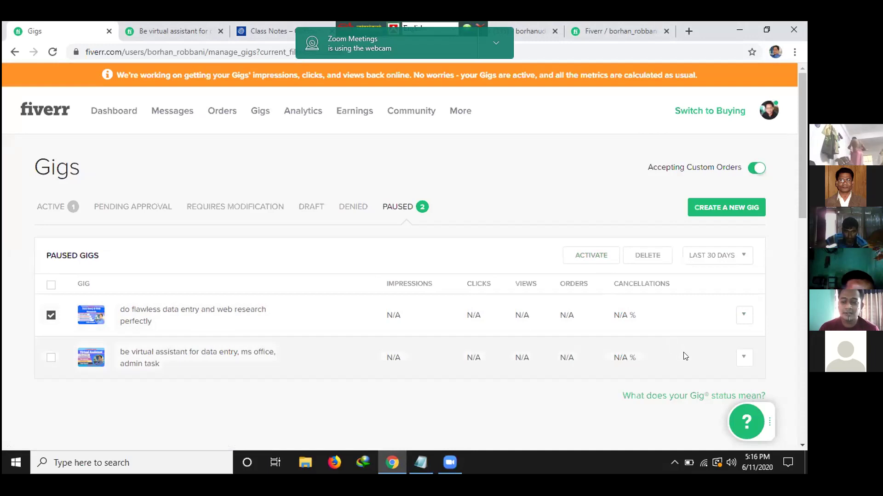
left_click(738, 361)
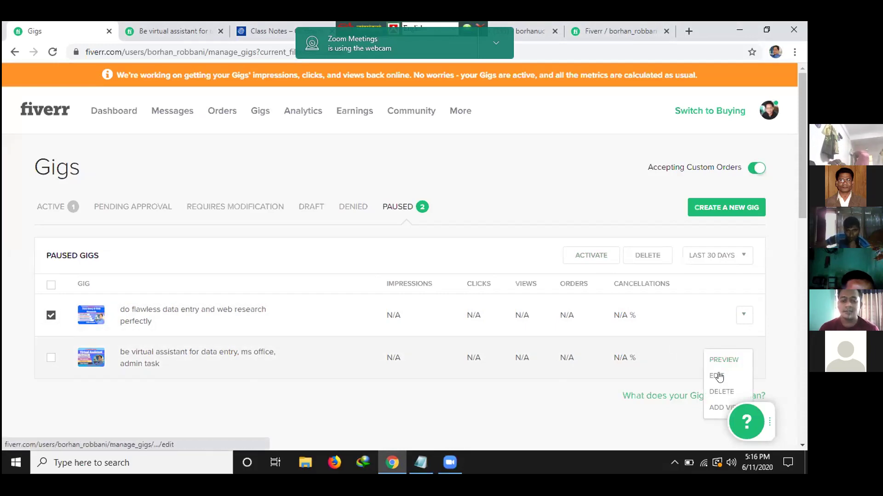
left_click(759, 313)
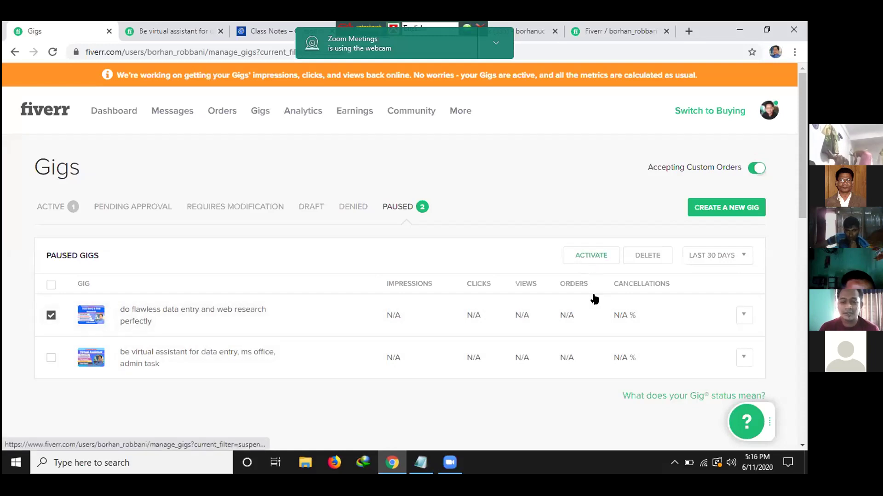
left_click(592, 257)
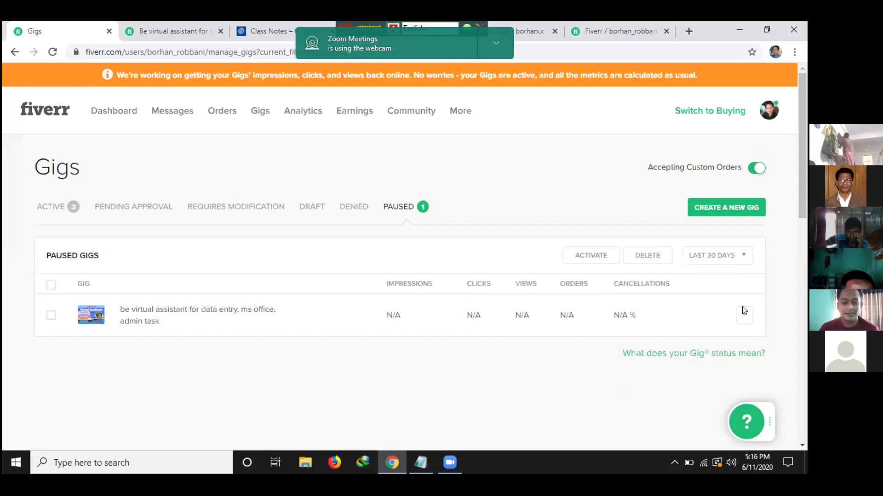
- Open the paused gig "be virtual assistant for data entry, ms office, admin task" for editing and save its overview
left_click(51, 315)
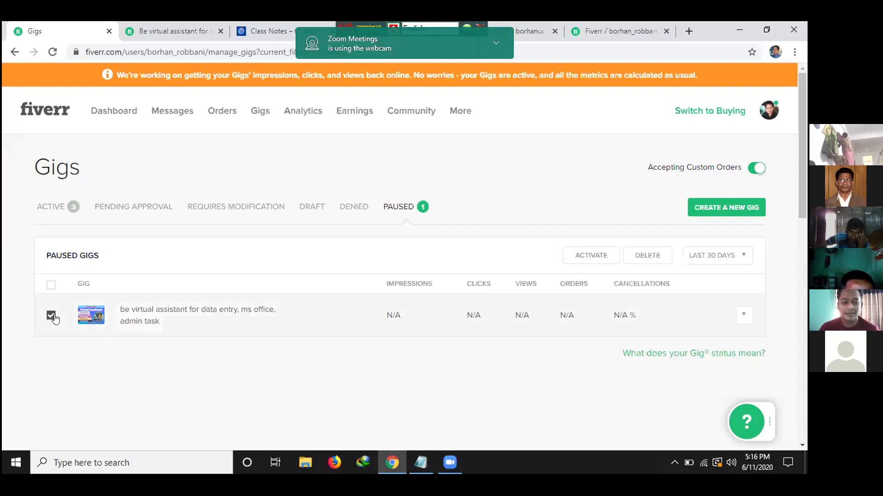
left_click(743, 315)
left_click(716, 335)
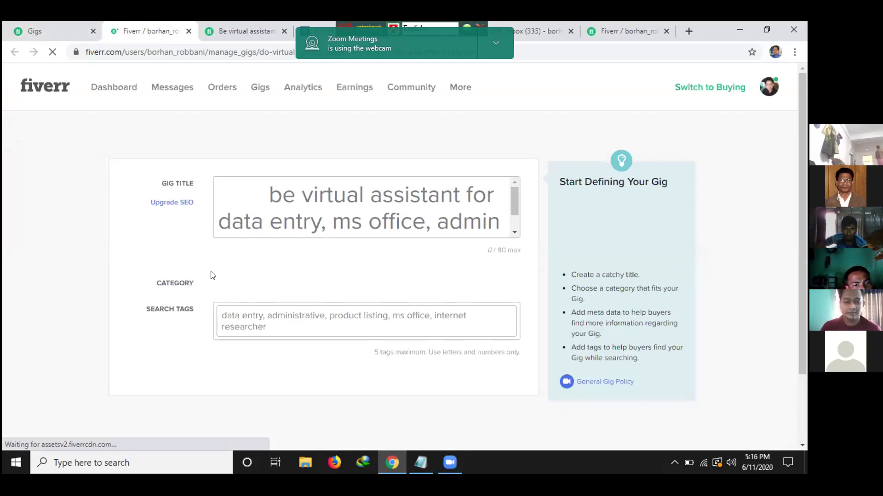
scroll(212, 275, "down", 2)
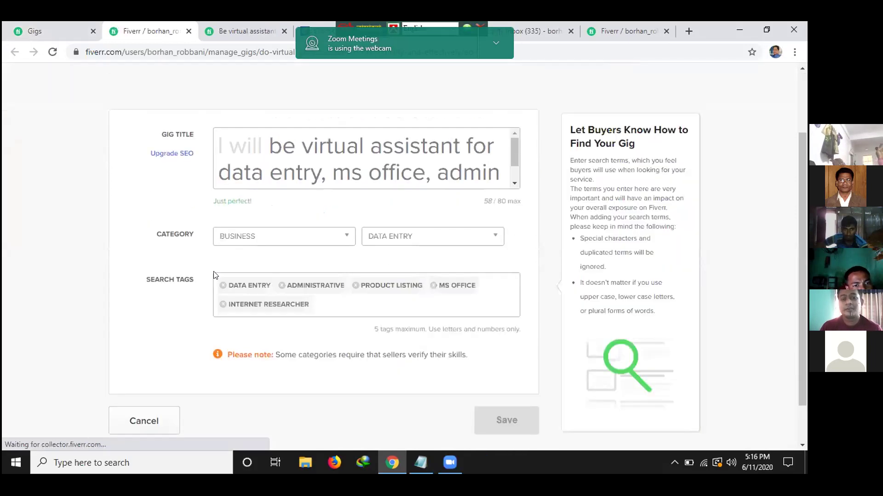
scroll(322, 336, "down", 1)
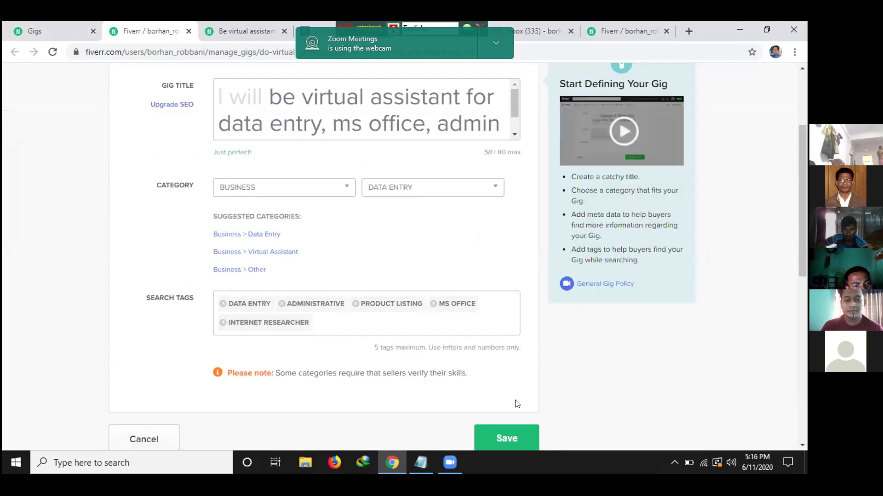
left_click(499, 438)
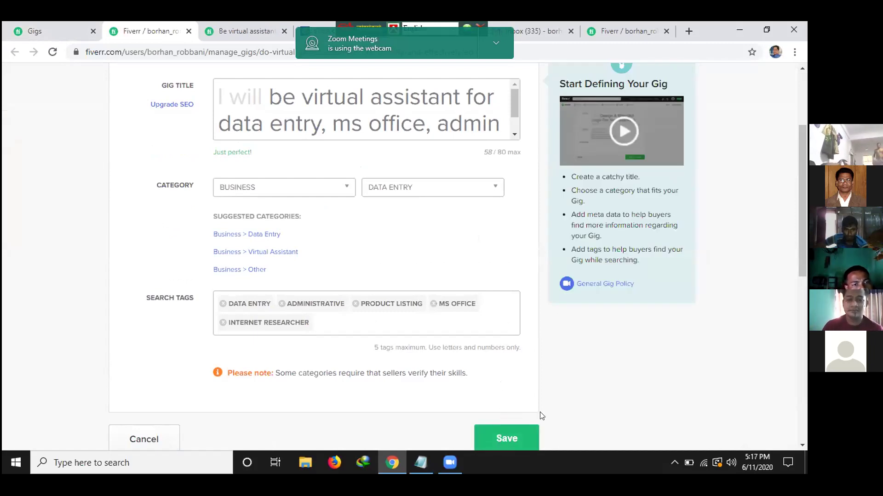
scroll(504, 409, "down", 3)
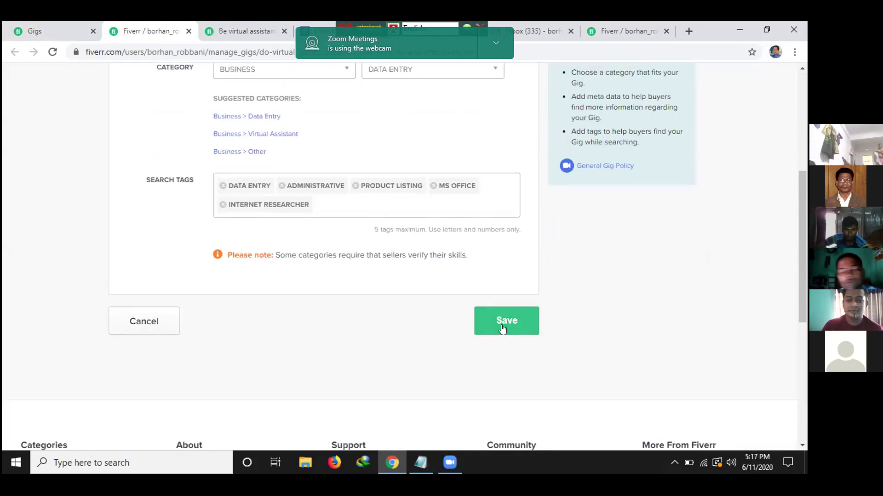
scroll(503, 332, "up", 2)
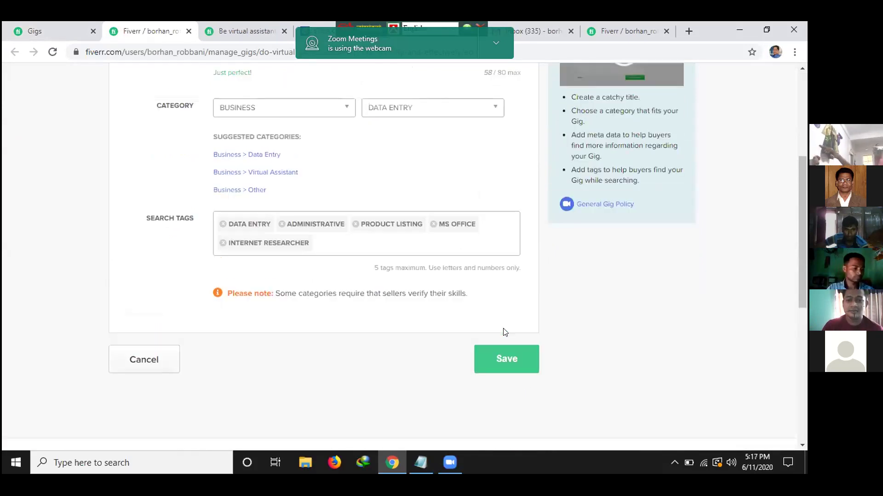
left_click(499, 378)
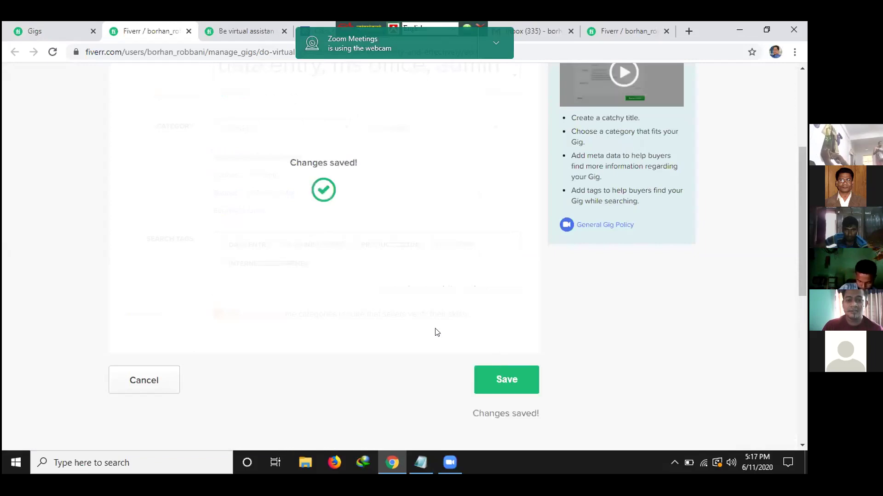
- Review the virtual assistant gig's title, category and search tags, and its package pricing and extra services
scroll(404, 303, "up", 2)
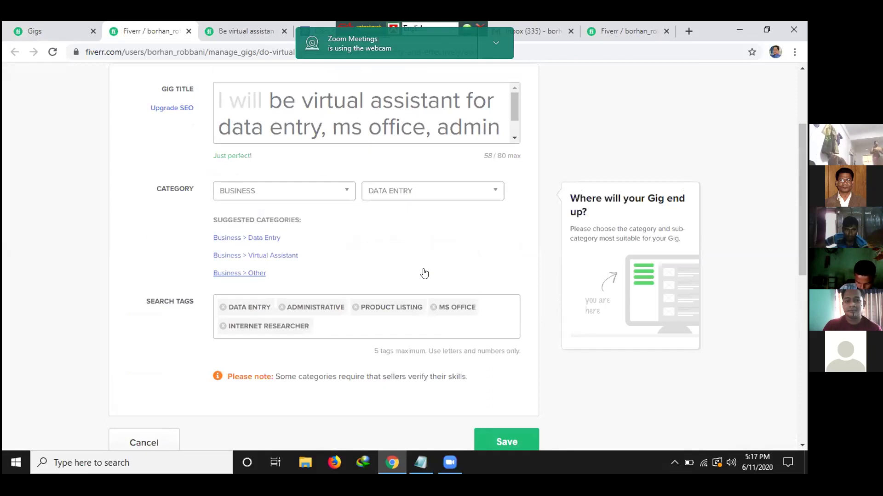
scroll(423, 272, "up", 3)
scroll(424, 272, "up", 1)
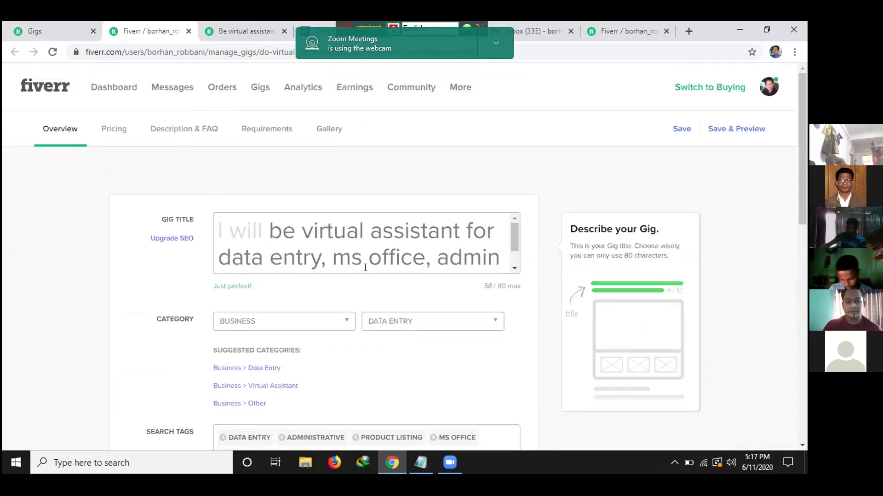
scroll(365, 267, "down", 2)
scroll(476, 338, "down", 3)
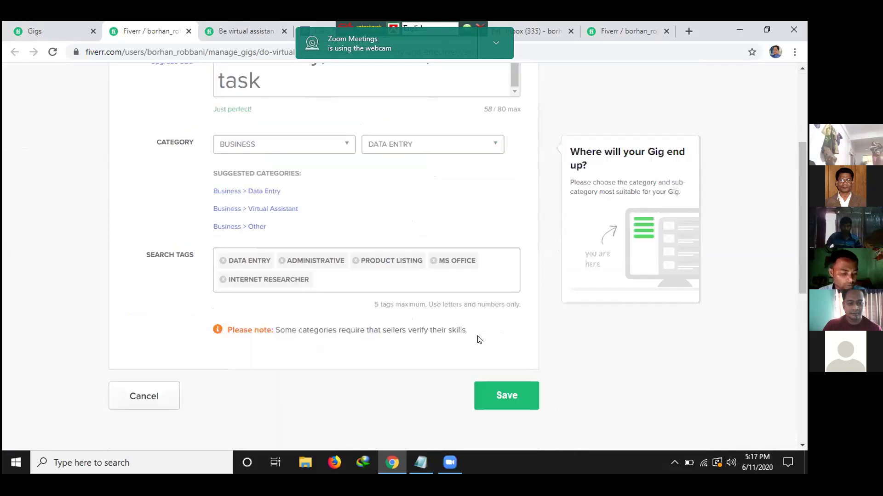
scroll(478, 339, "up", 3)
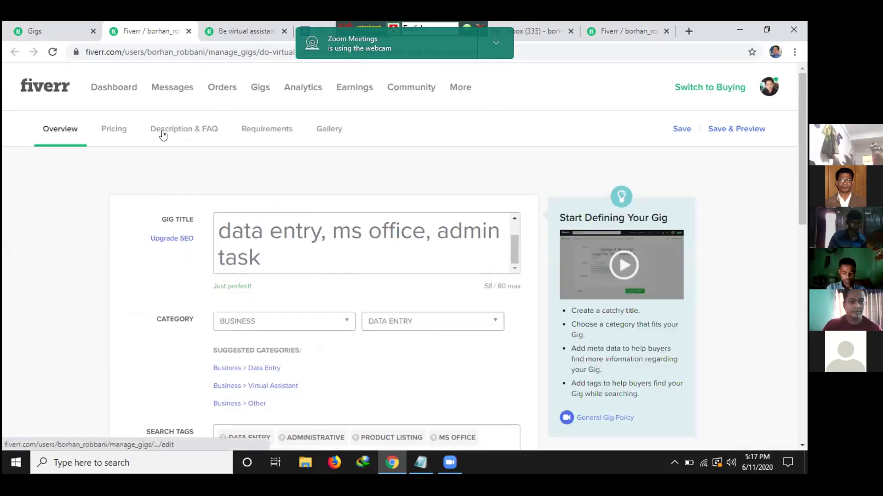
left_click(124, 146)
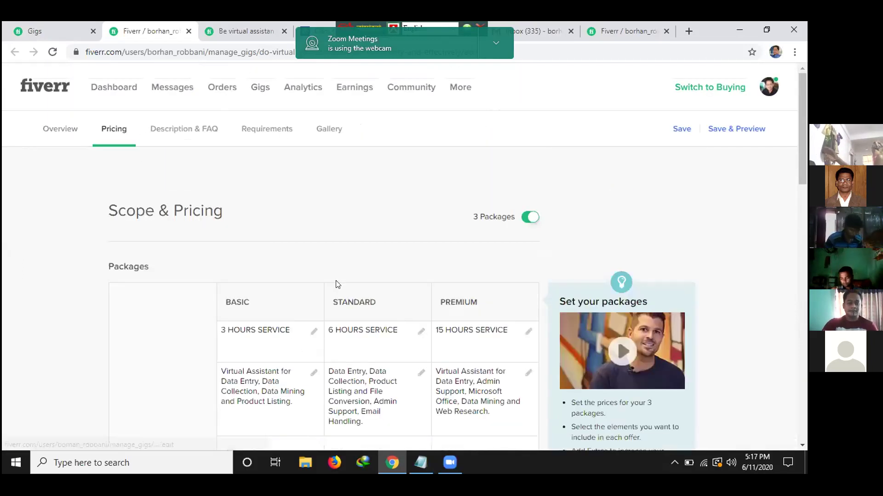
scroll(348, 282, "down", 1)
scroll(347, 283, "down", 7)
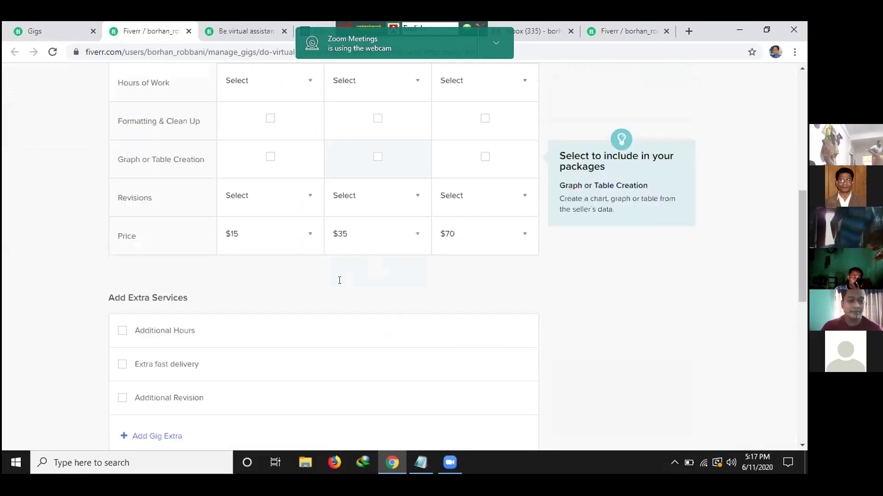
scroll(199, 170, "up", 8)
- In the gig description, change the heading "My Service Specialty" to "My Service Description" and save the description
left_click(184, 128)
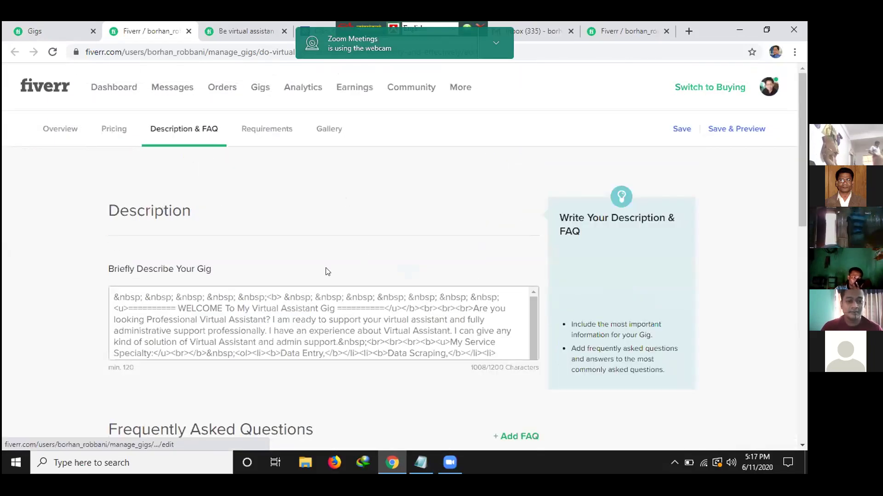
scroll(324, 210, "down", 3)
left_click(324, 210)
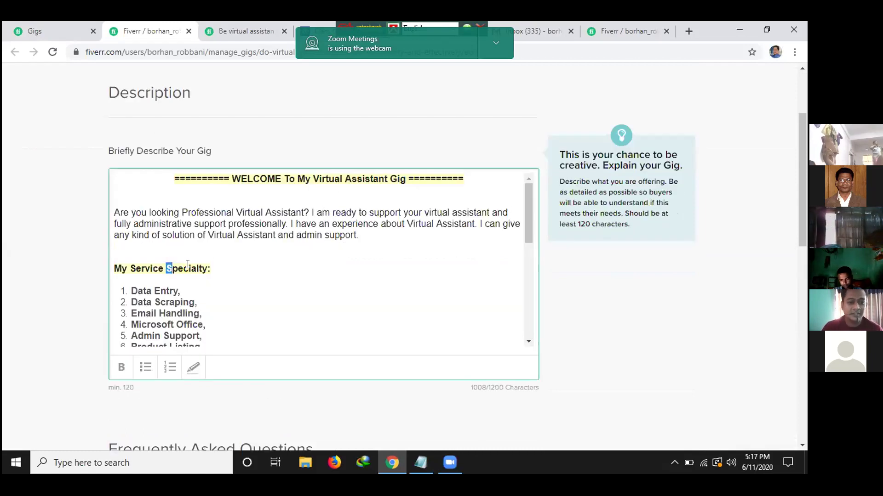
left_click_drag(188, 264, 205, 267)
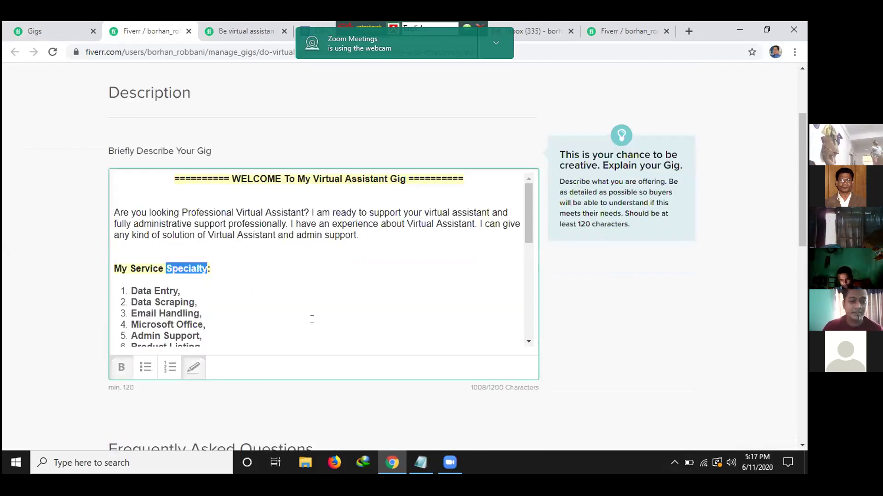
type("Descr")
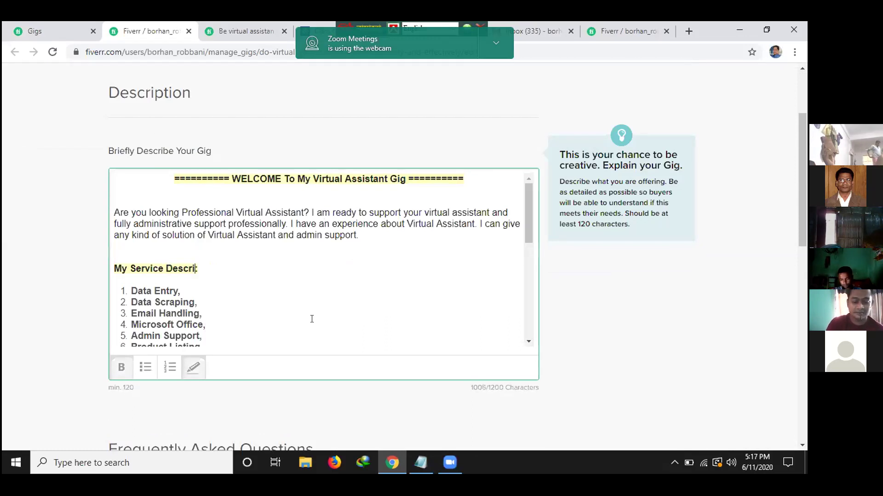
type("iption")
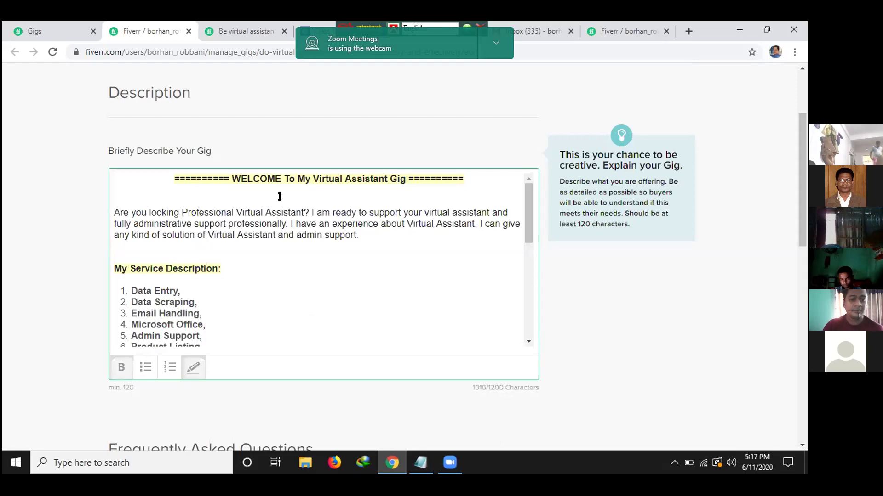
scroll(322, 295, "down", 3)
scroll(497, 130, "down", 10)
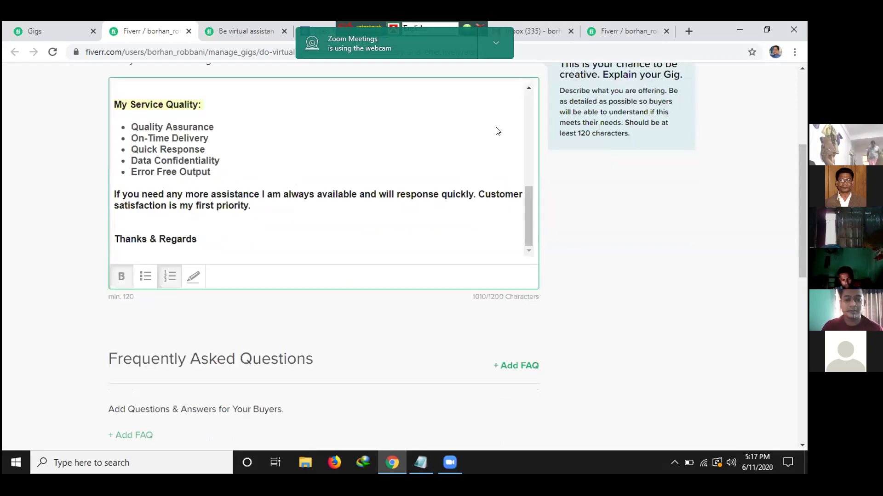
left_click(502, 121)
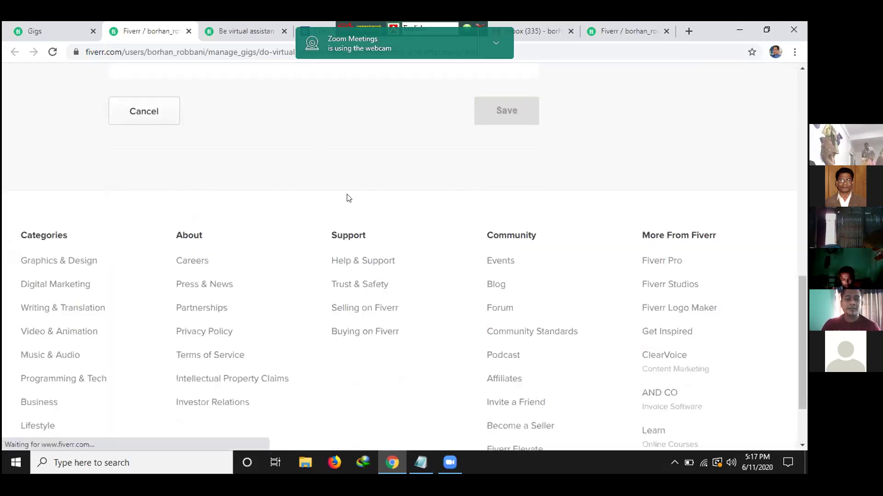
- Open the Buyer Requests page from the gigs page and view the offers already sent
left_click(48, 31)
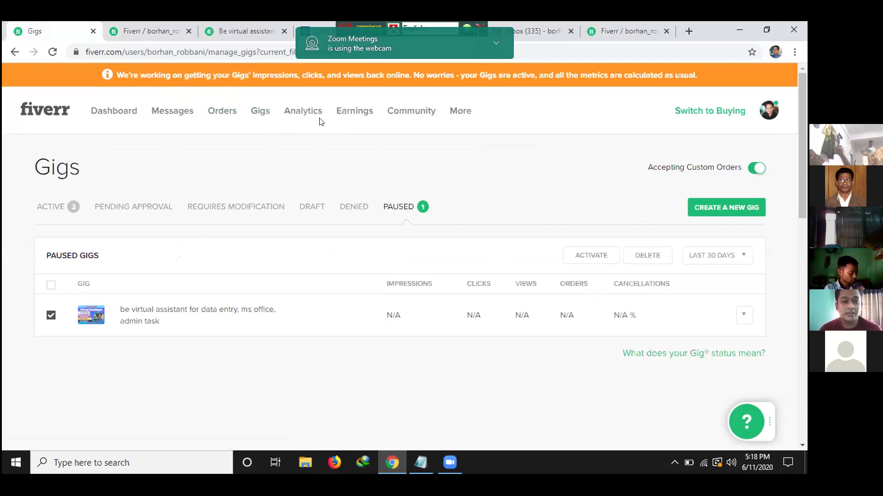
mouse_move(463, 112)
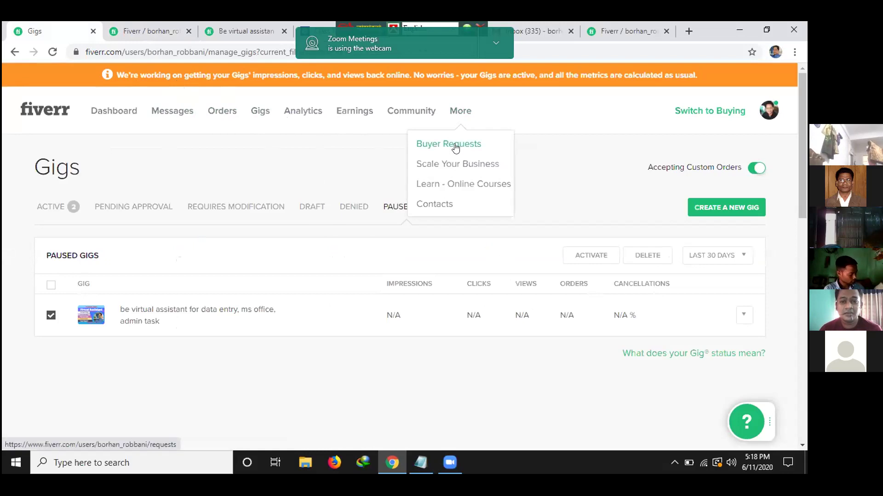
left_click(456, 146)
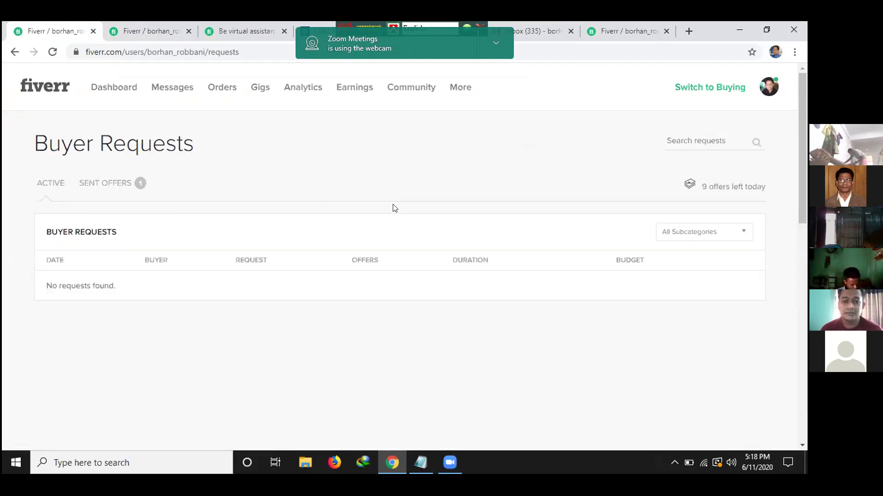
left_click(137, 186)
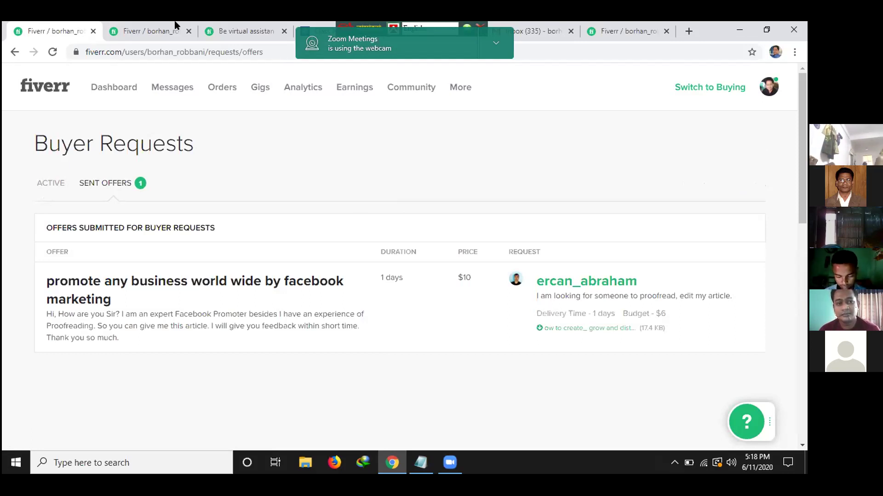
- Return to the virtual assistant gig being edited and save its description and FAQ section again
left_click(148, 31)
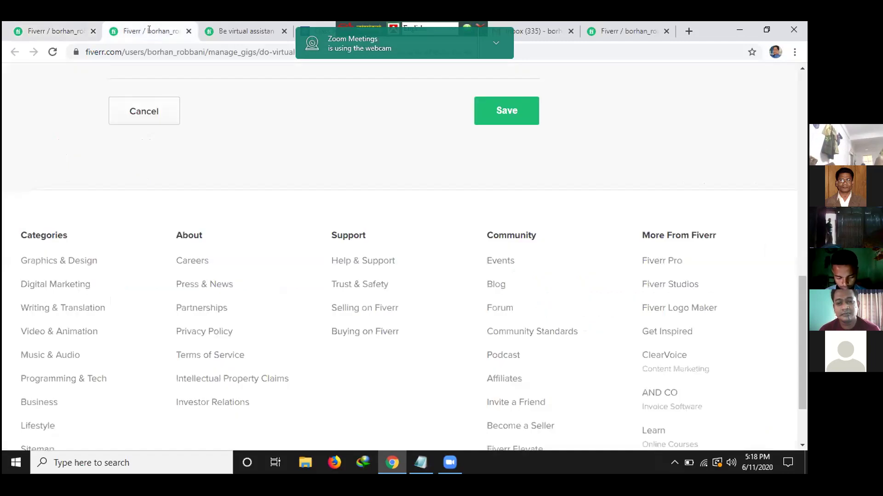
scroll(502, 233, "up", 2)
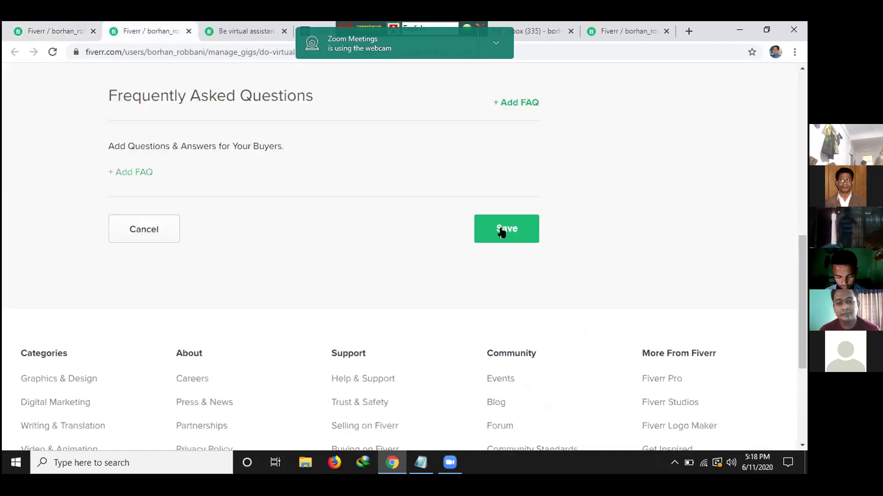
left_click(502, 233)
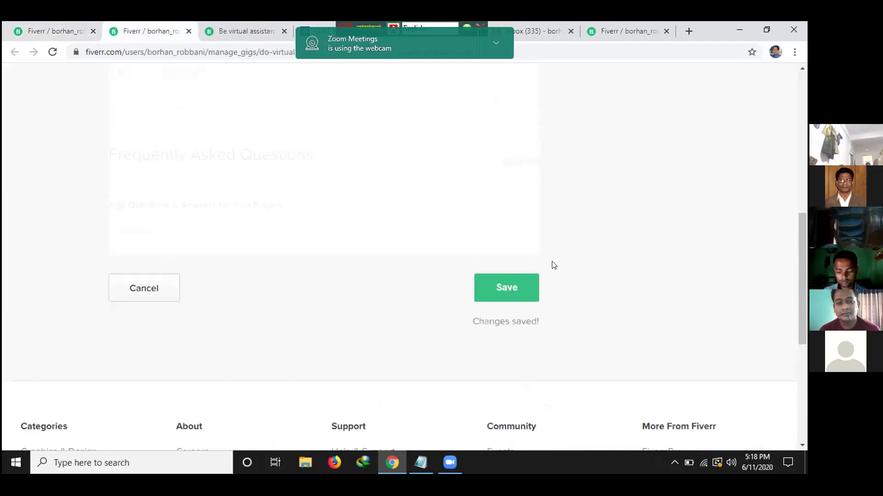
scroll(533, 265, "up", 4)
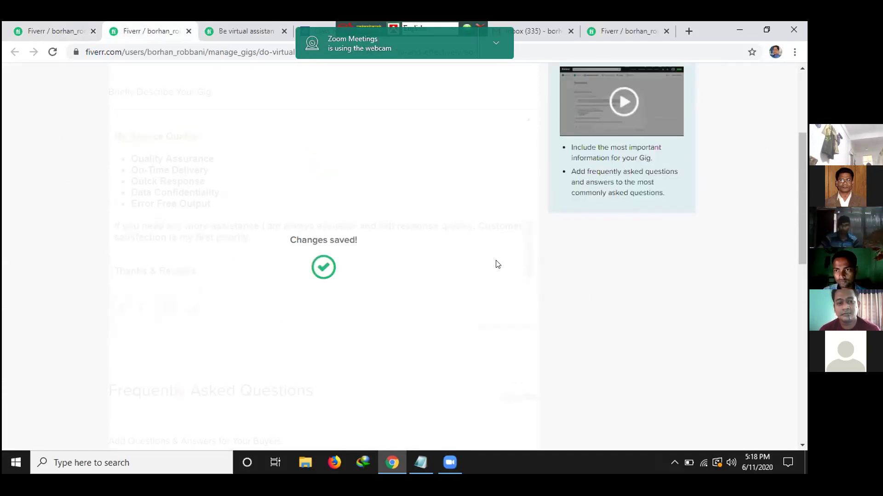
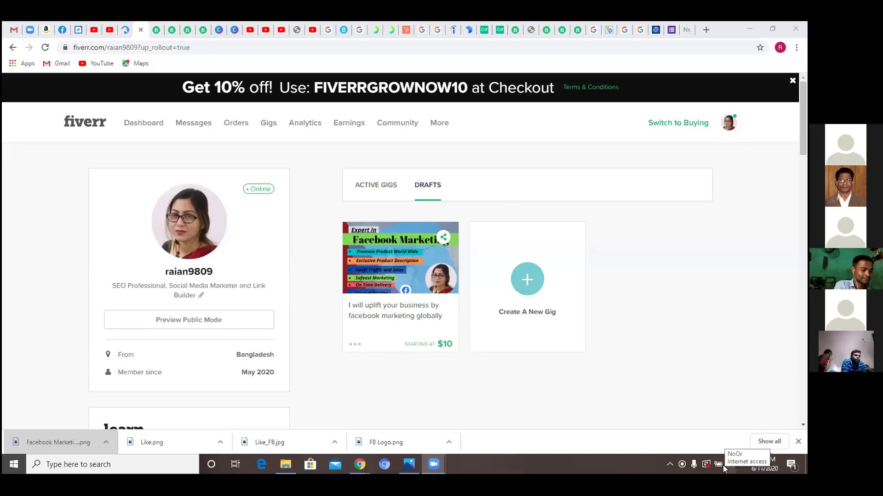
- Examine the seller profile's summary and draft gig, and enlarge the page to read the profile description
scroll(342, 392, "down", 1)
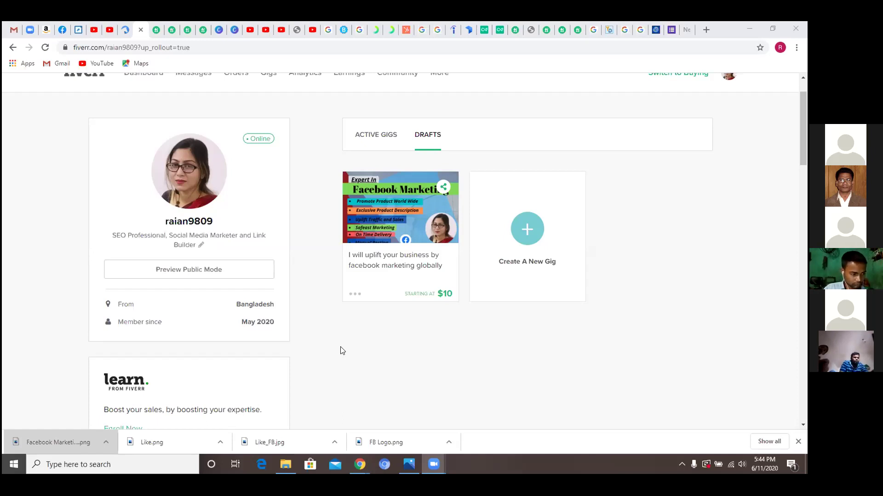
scroll(342, 351, "down", 1)
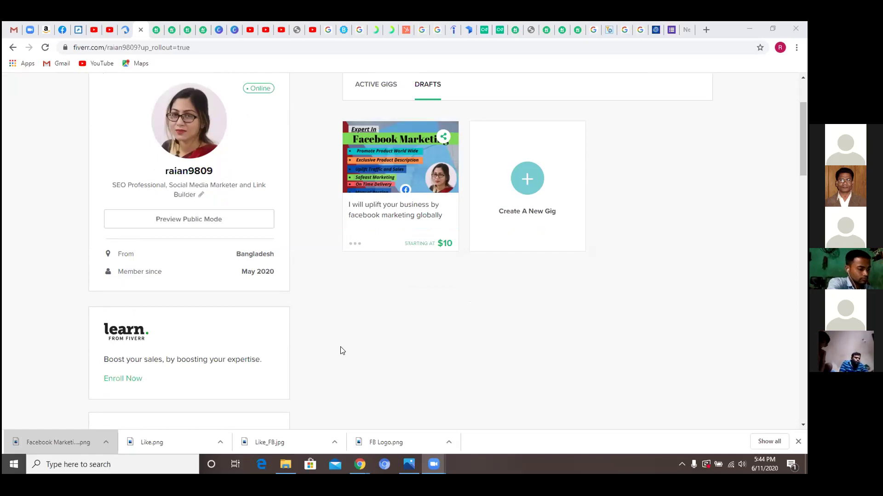
scroll(342, 350, "down", 6)
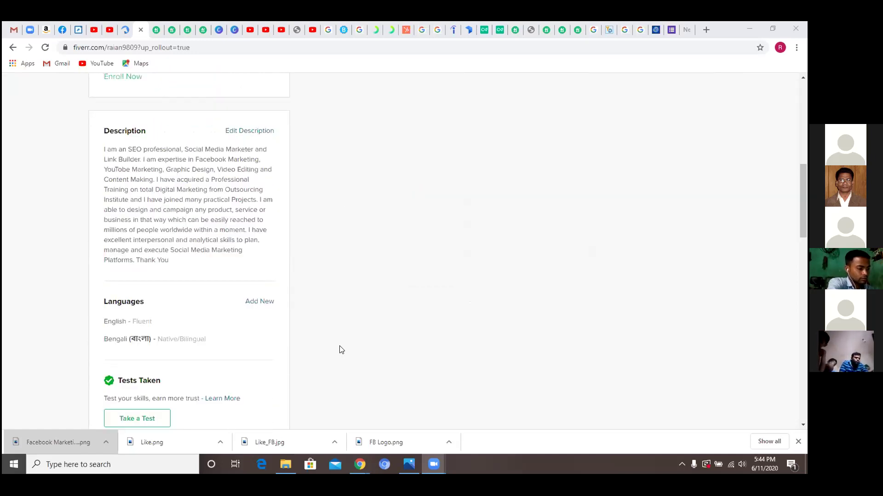
scroll(341, 350, "up", 2)
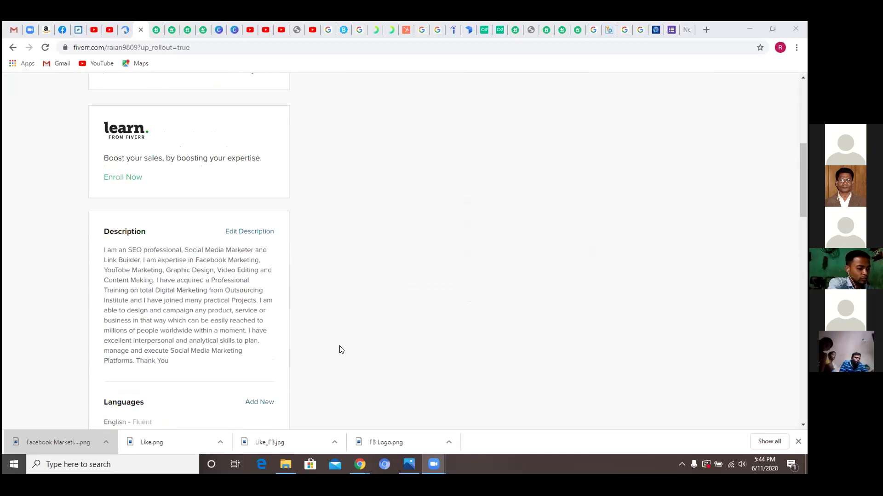
scroll(341, 350, "down", 1)
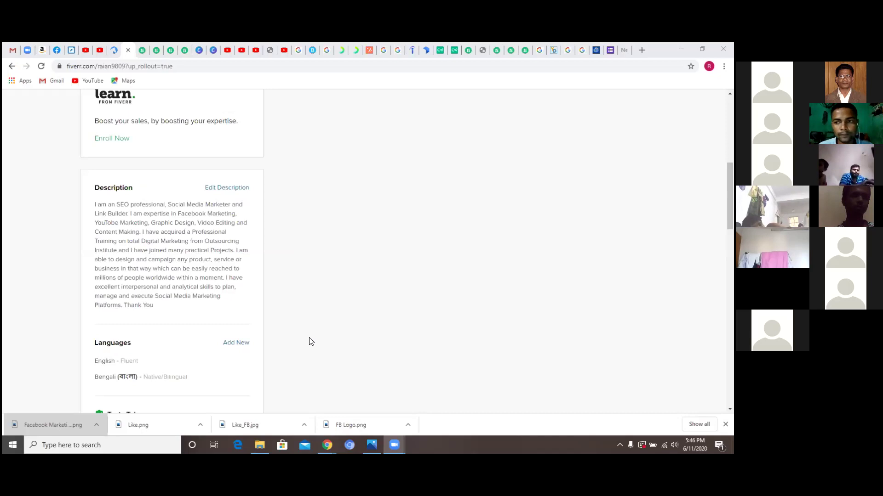
left_click(467, 258)
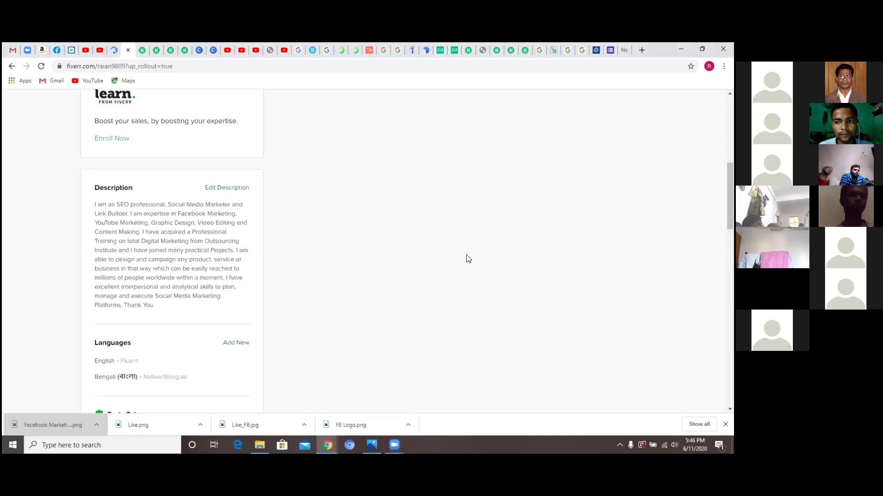
key("ctrl+plus")
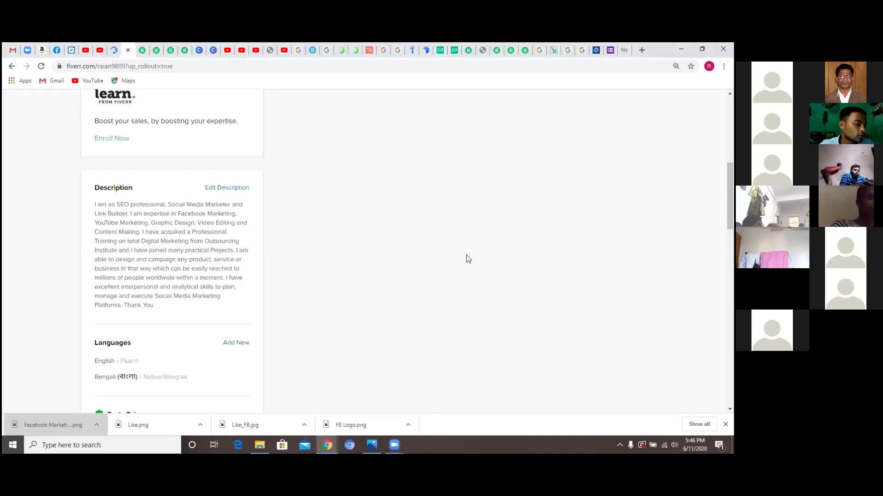
key("ctrl+plus")
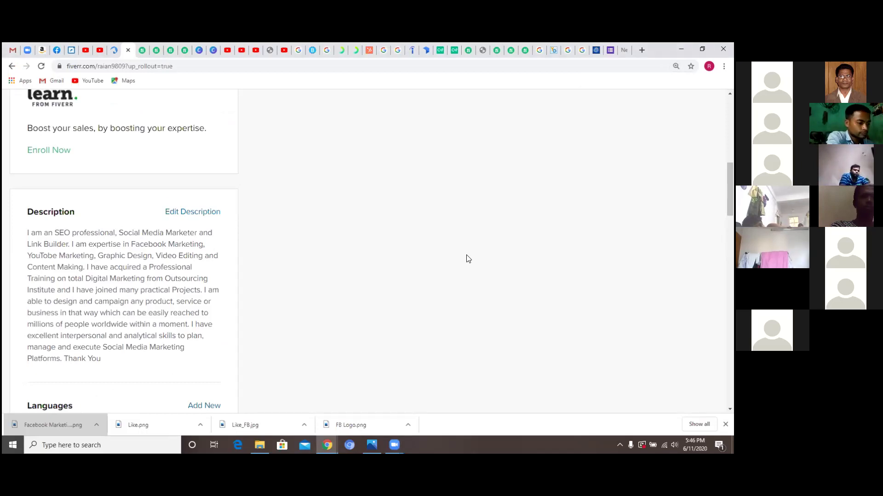
scroll(468, 259, "down", 1)
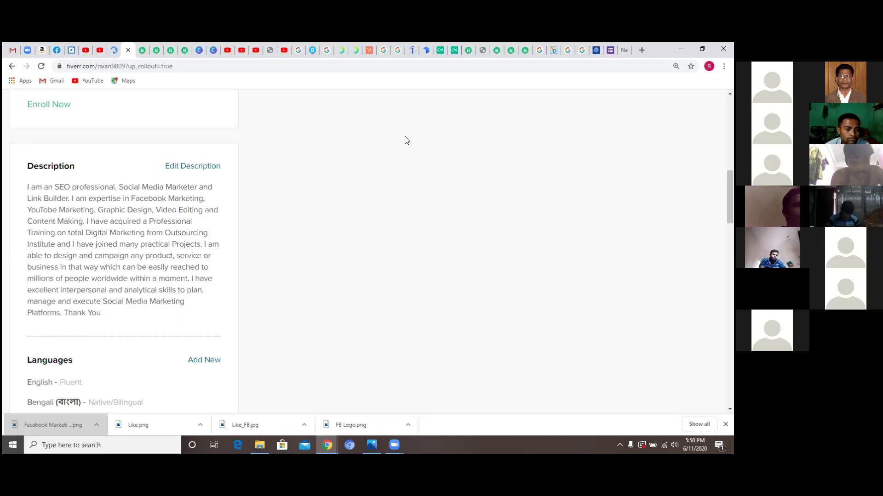
- Review the seller profile's languages, tests, linked accounts, skills, education and certification sections
mouse_move(334, 450)
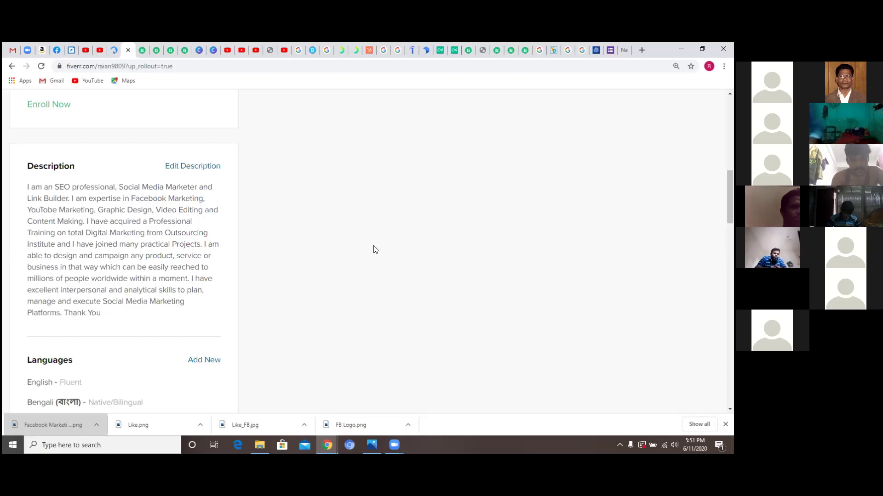
scroll(374, 249, "down", 1)
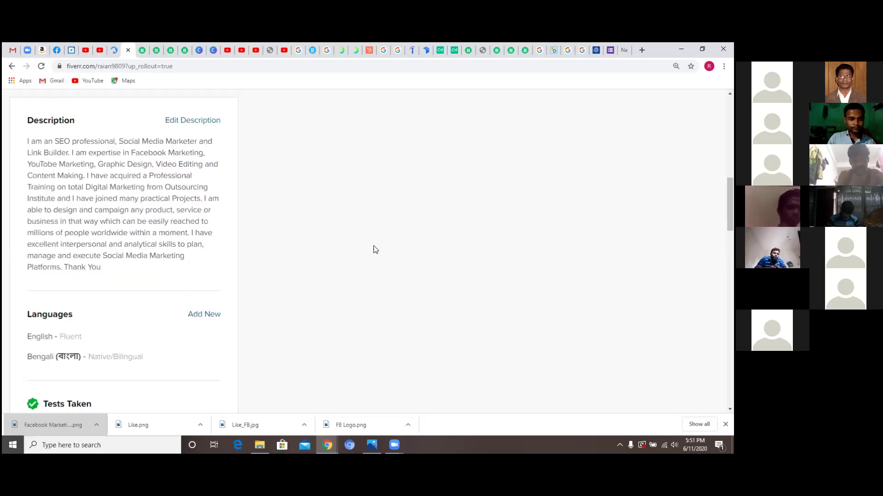
scroll(373, 249, "down", 1)
scroll(374, 250, "down", 8)
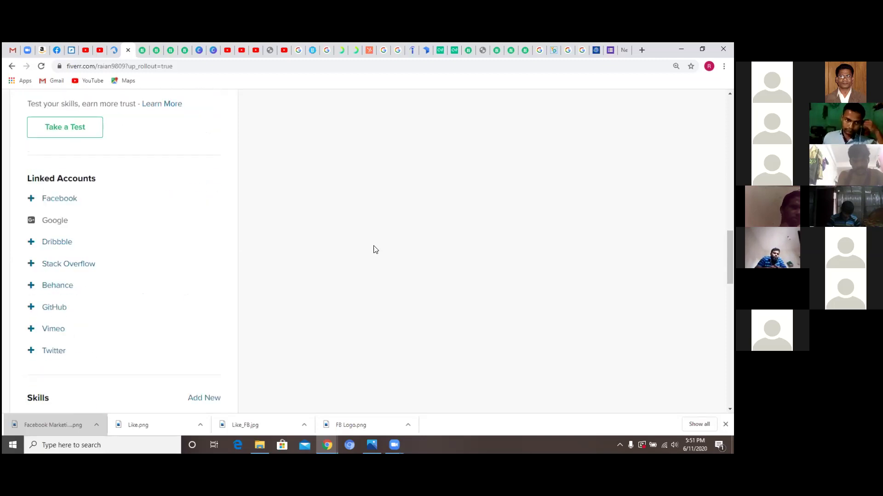
scroll(373, 249, "down", 4)
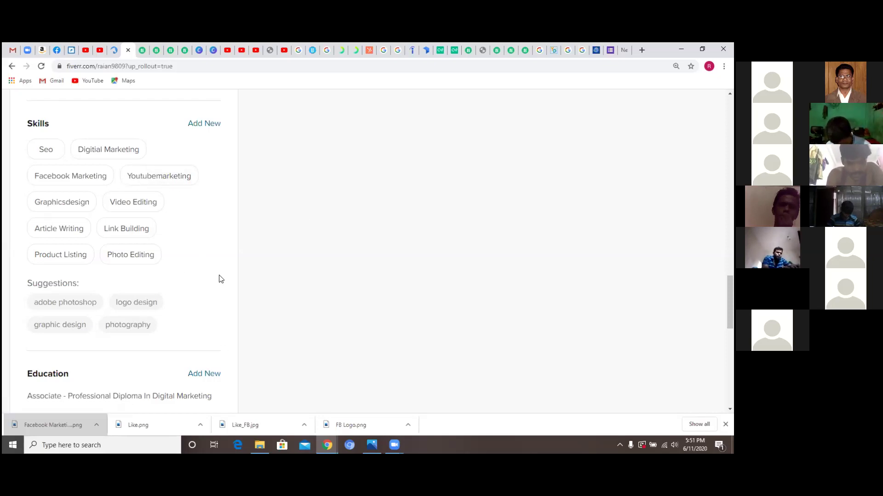
scroll(219, 279, "down", 1)
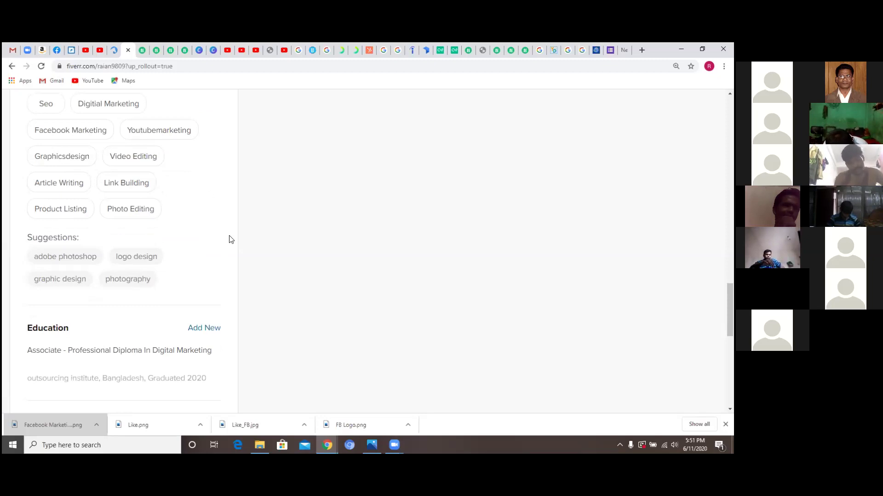
scroll(230, 239, "down", 1)
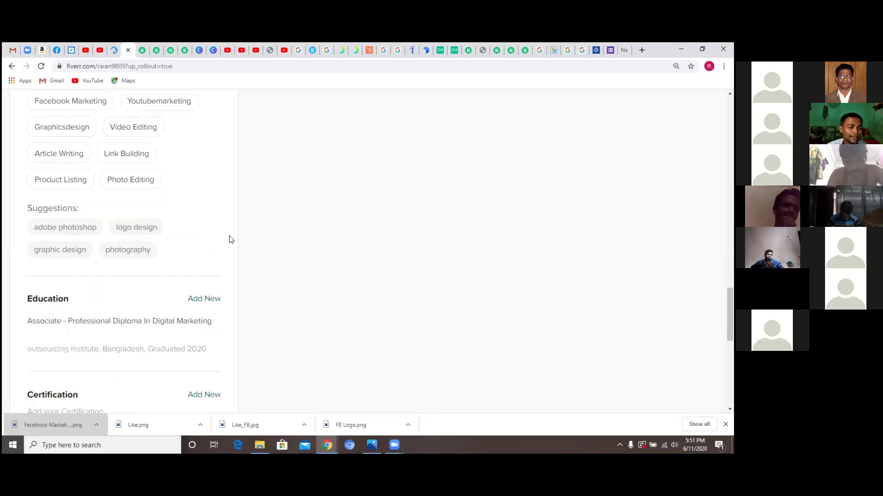
scroll(231, 239, "up", 1)
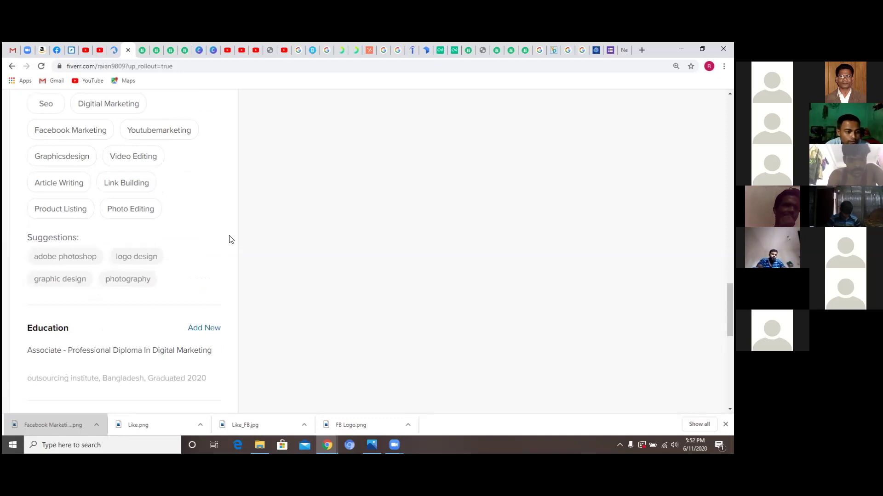
scroll(231, 239, "down", 3)
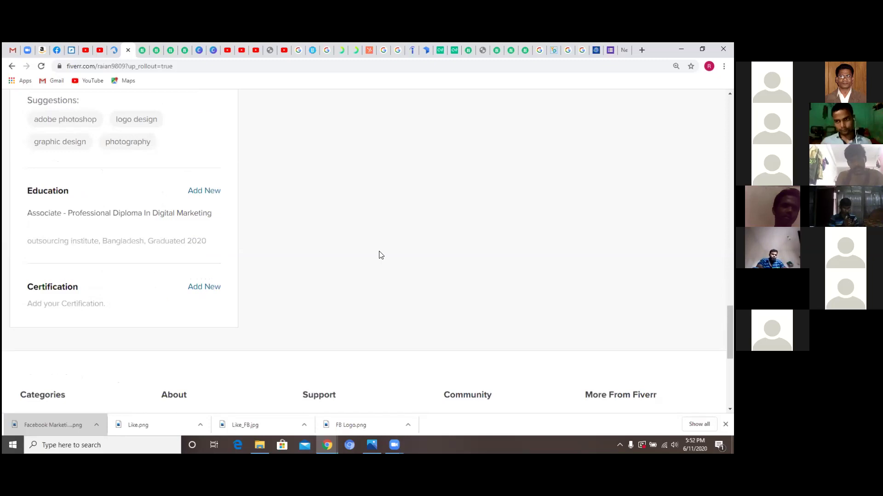
scroll(380, 255, "up", 2)
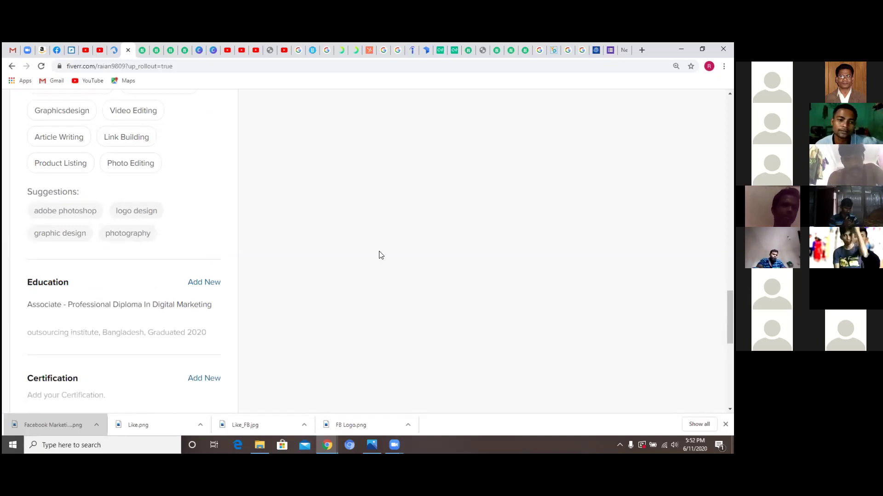
scroll(380, 254, "down", 2)
- Open the draft gig "I will uplift your business by facebook marketing globally" and examine its title, Basic package and gallery image
scroll(380, 255, "up", 8)
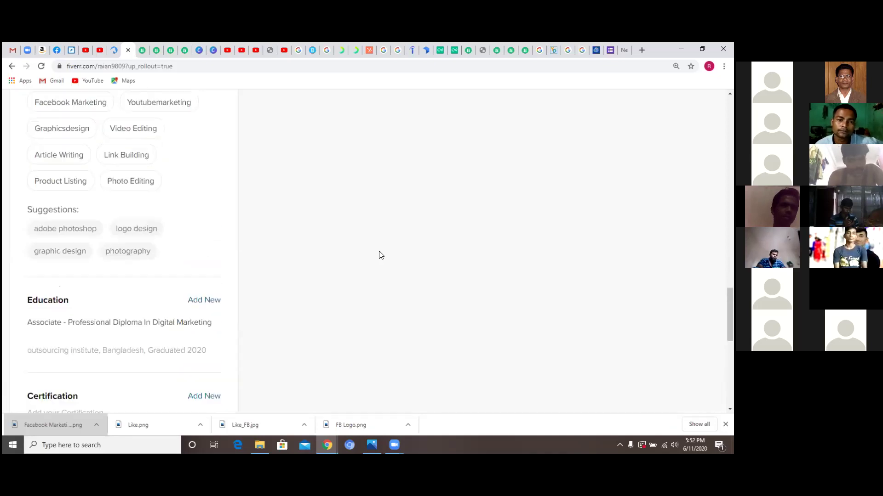
scroll(380, 254, "up", 2)
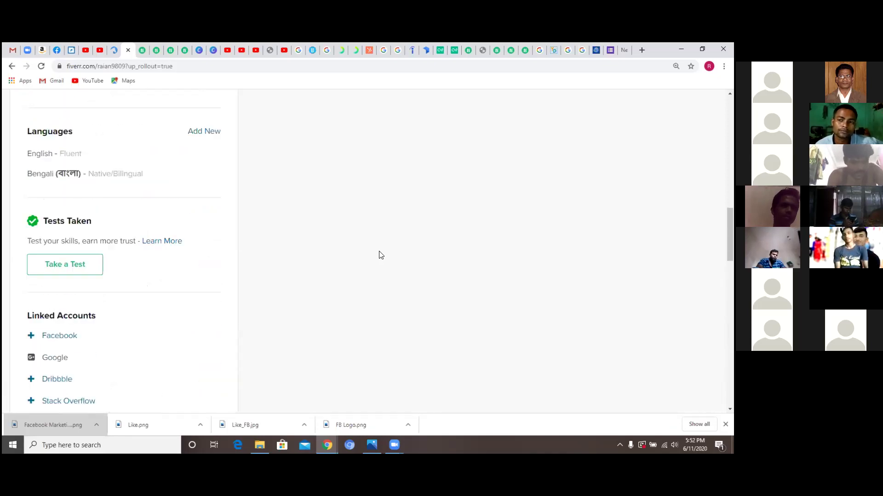
scroll(380, 255, "up", 7)
scroll(380, 254, "up", 7)
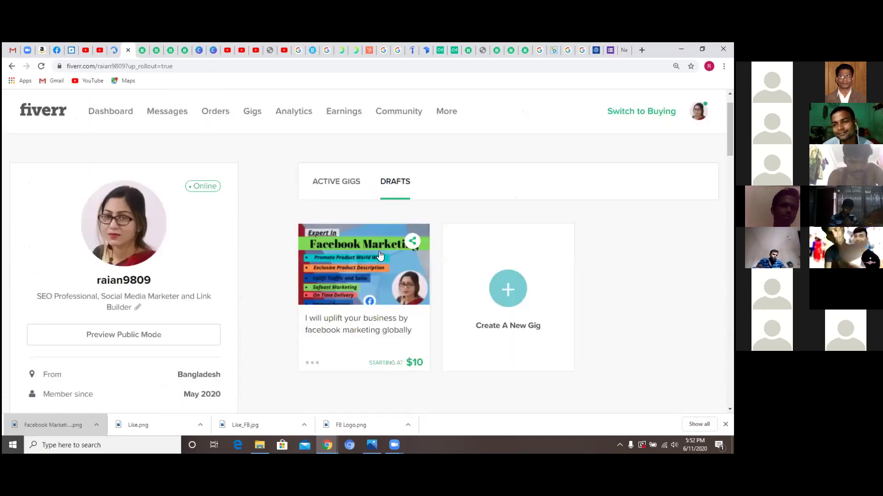
left_click(353, 270)
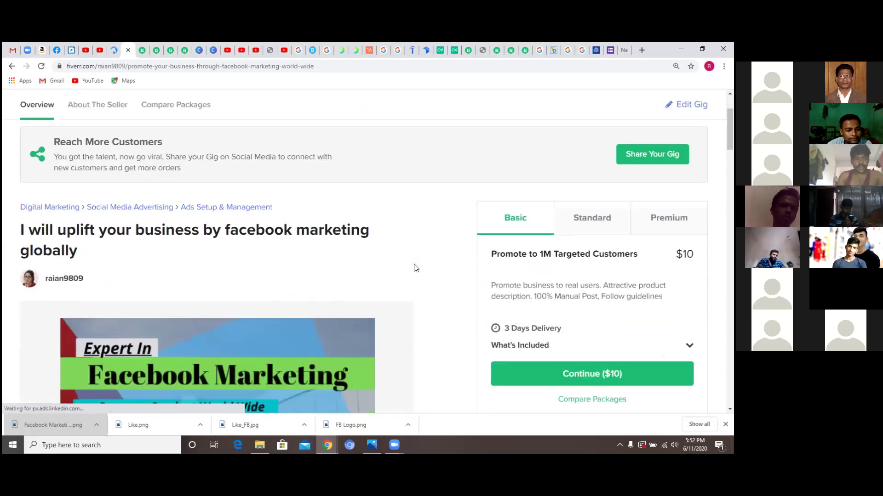
scroll(416, 268, "down", 2)
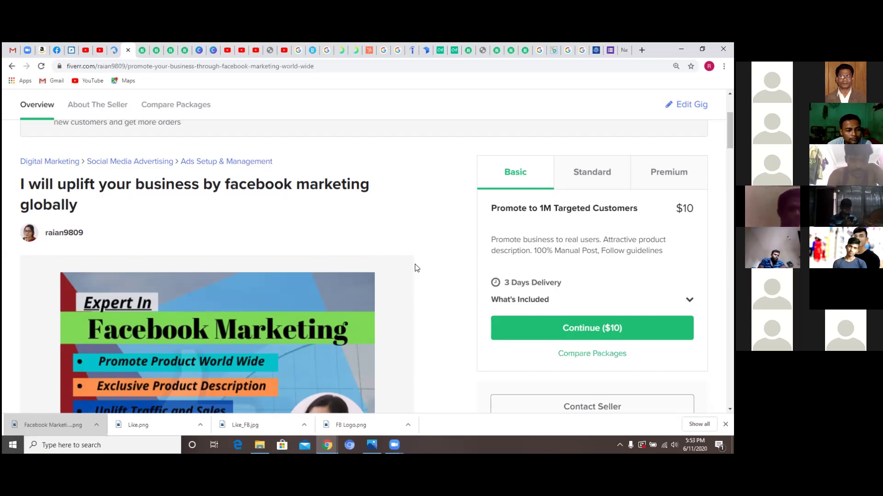
scroll(416, 268, "down", 3)
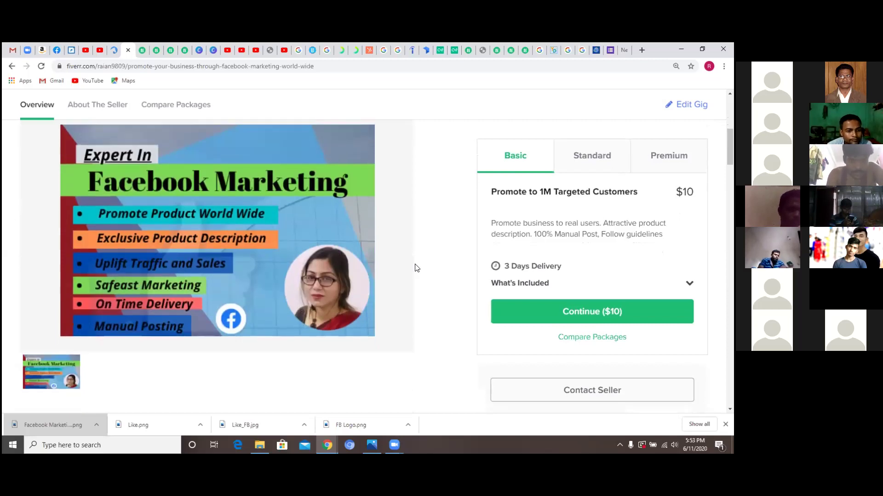
scroll(416, 268, "down", 1)
scroll(417, 268, "up", 1)
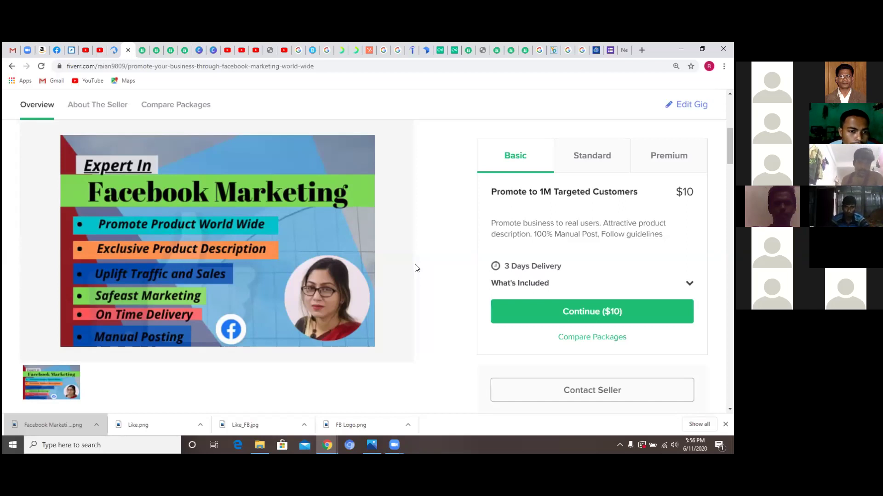
mouse_move(290, 216)
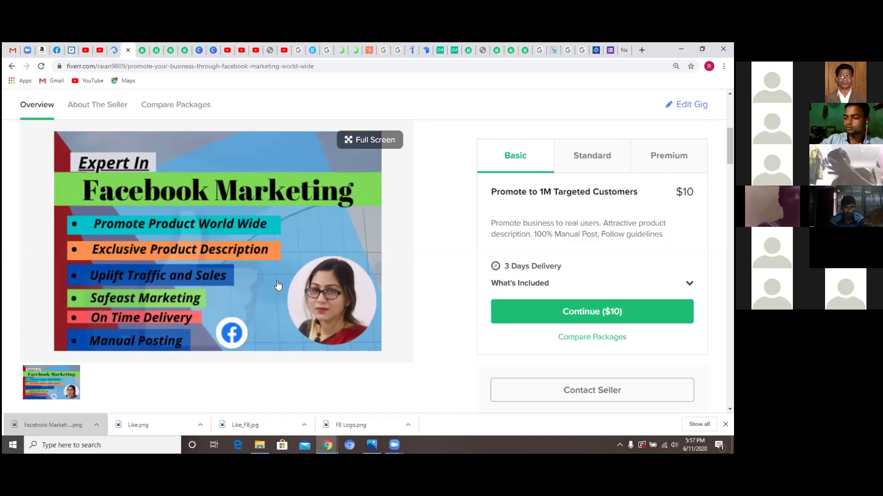
- Read the Facebook marketing gig's description, covering its greeting, listed services, service specialty and platform type
scroll(278, 286, "down", 5)
scroll(278, 284, "down", 1)
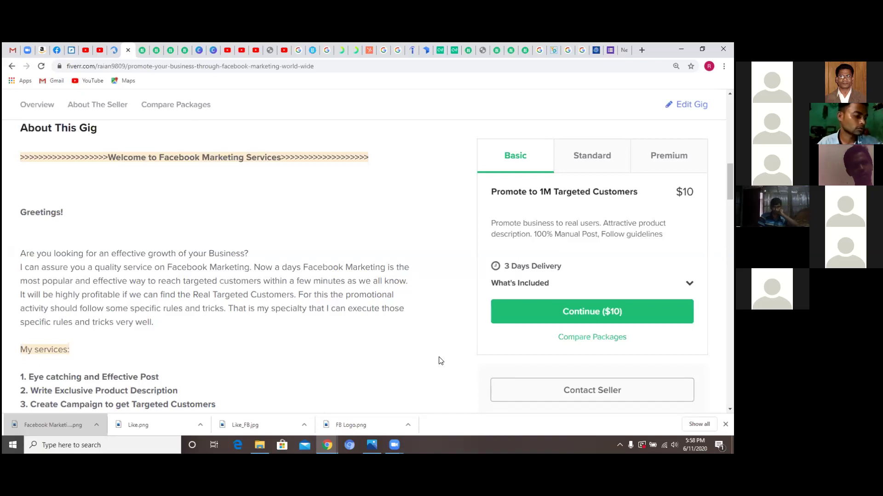
scroll(260, 318, "down", 1)
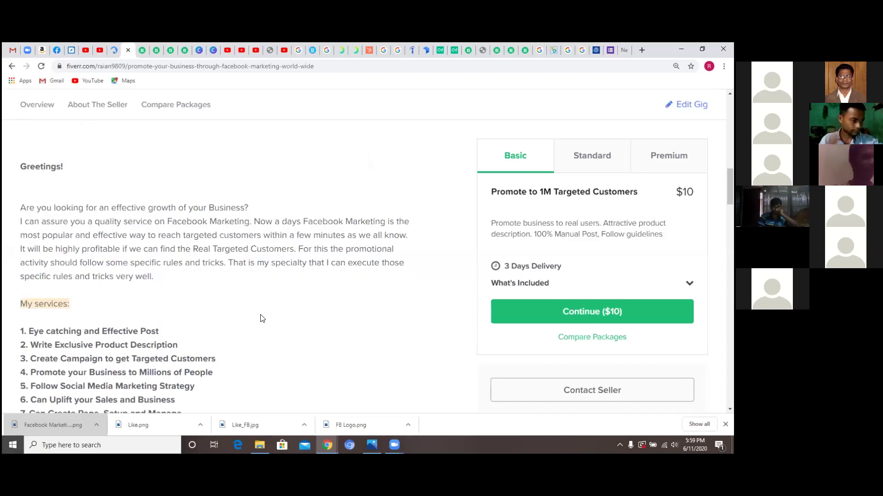
scroll(260, 318, "down", 2)
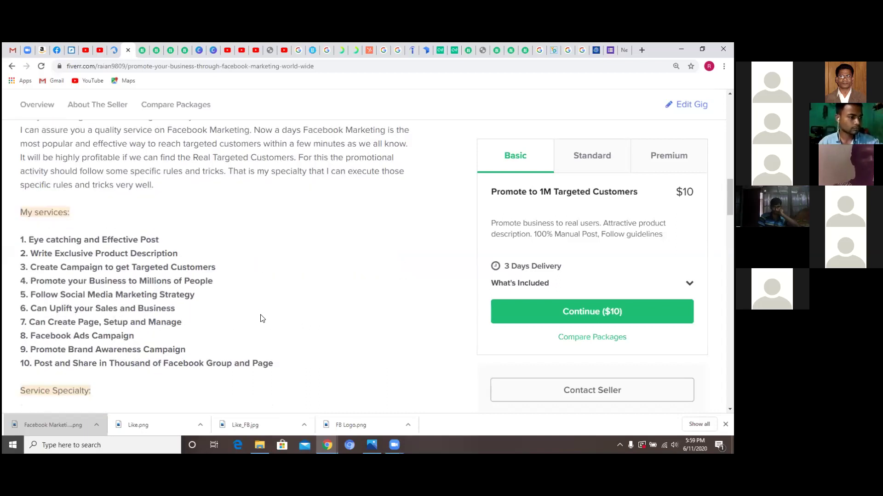
scroll(262, 319, "down", 1)
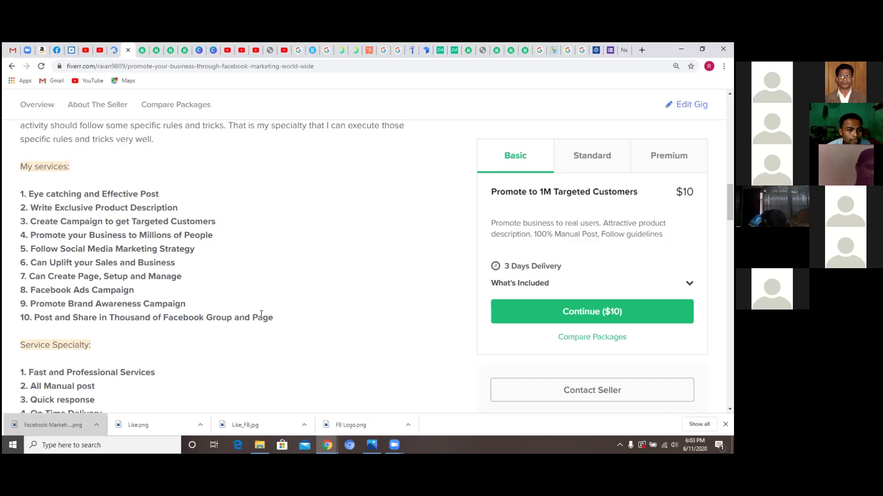
scroll(261, 312, "down", 2)
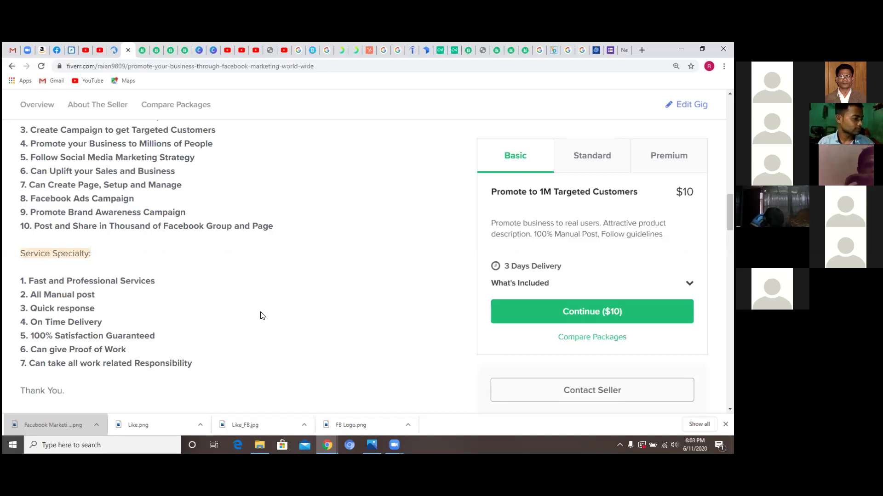
scroll(262, 315, "down", 2)
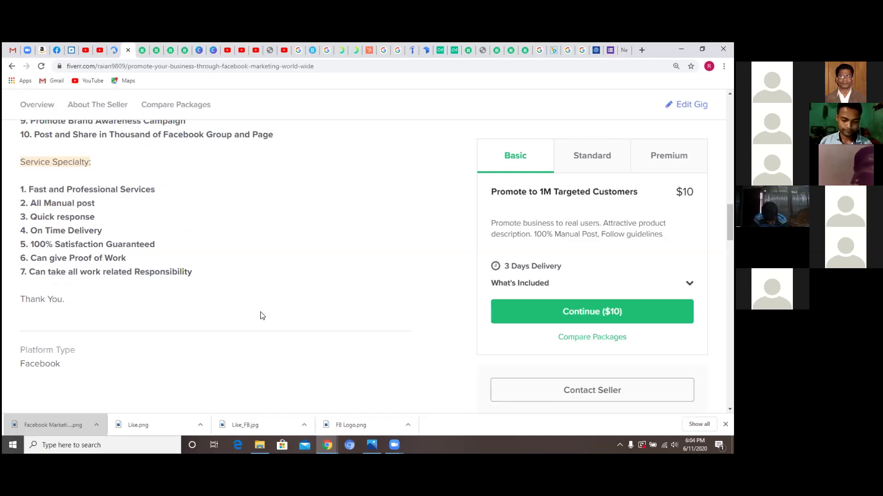
scroll(261, 316, "down", 1)
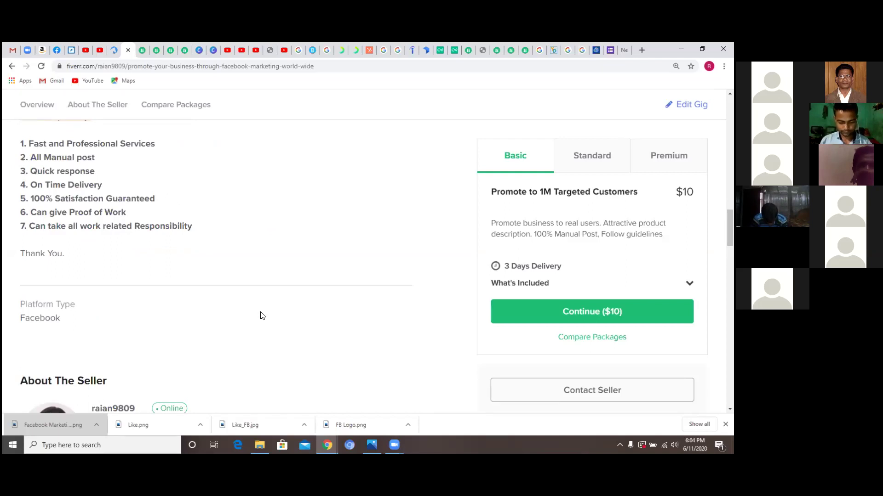
- Examine the gig's seller summary, the Basic, Standard and Premium package comparison, and the related tags
scroll(261, 316, "down", 1)
scroll(261, 316, "down", 13)
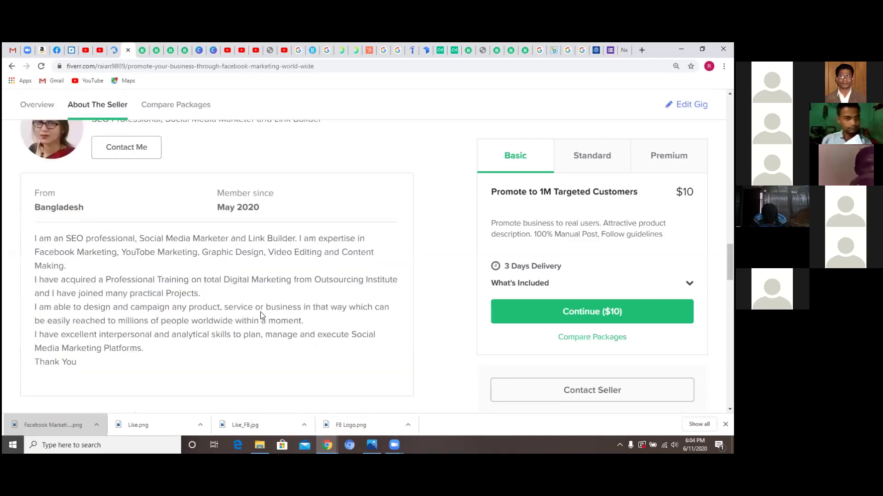
scroll(261, 316, "down", 1)
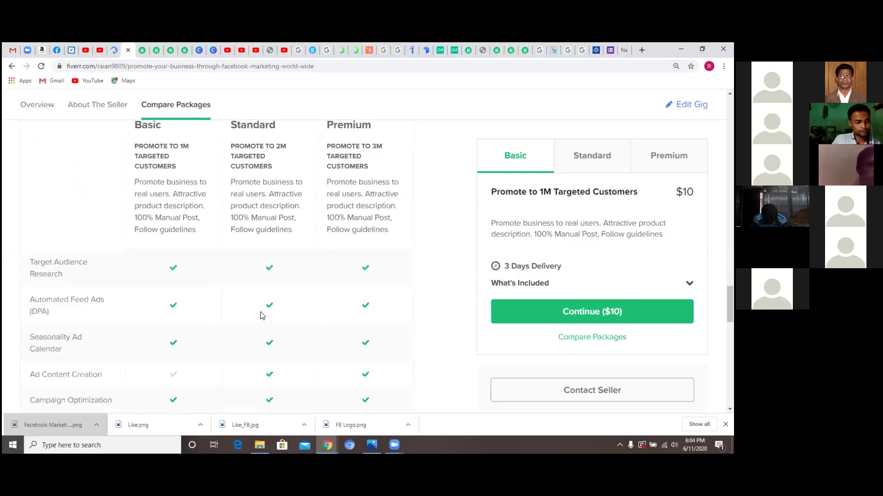
scroll(261, 315, "up", 1)
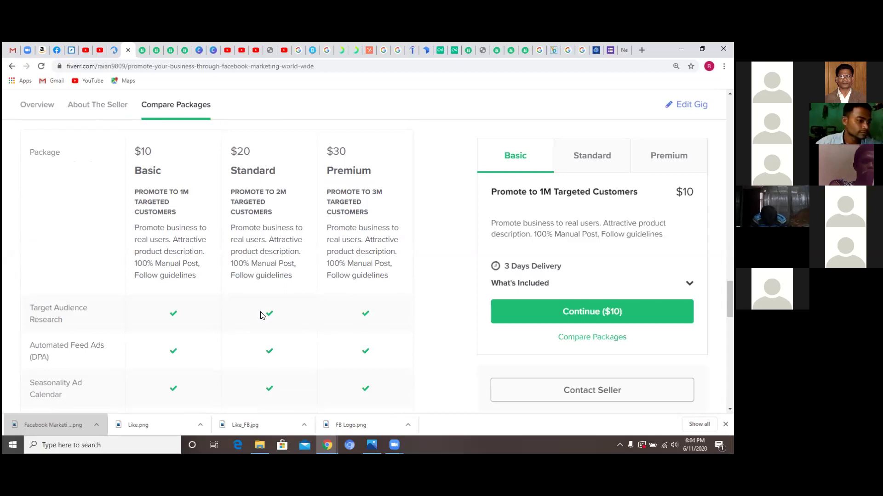
scroll(260, 316, "down", 4)
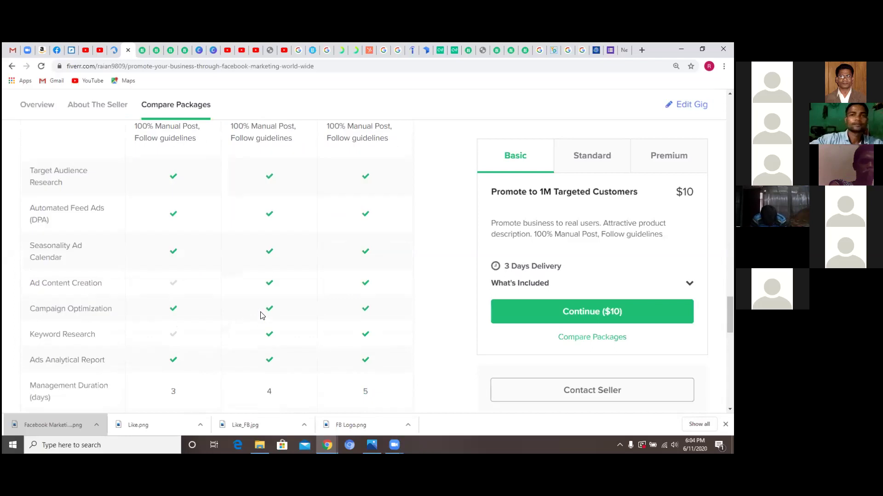
scroll(261, 316, "down", 2)
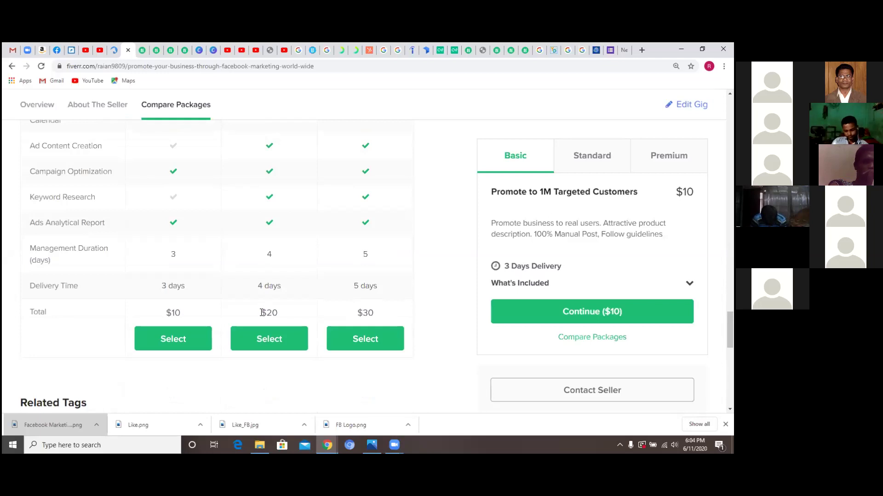
scroll(262, 313, "down", 3)
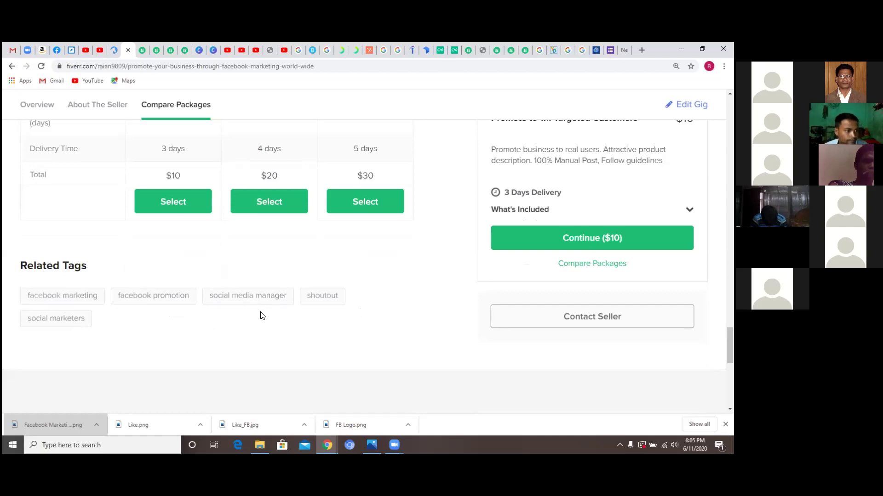
scroll(262, 316, "down", 1)
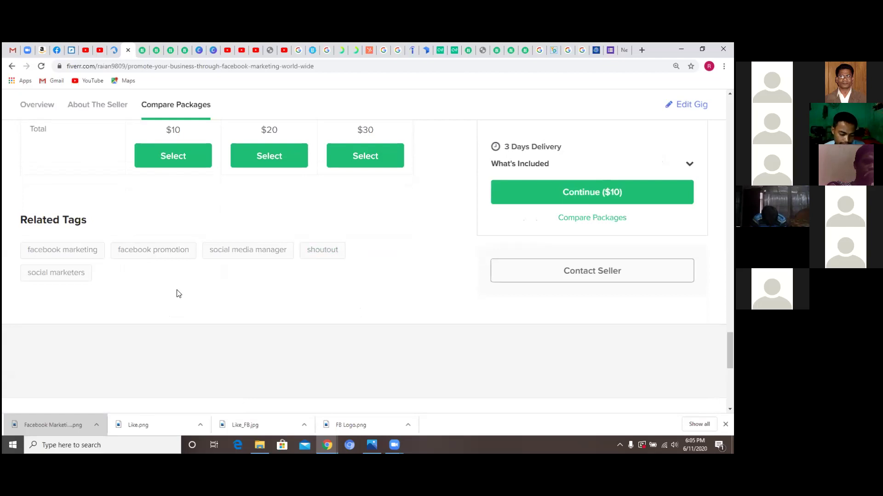
scroll(178, 294, "down", 2)
- Recheck the package comparison's features, delivery times and prices, along with the related tags
scroll(179, 294, "up", 15)
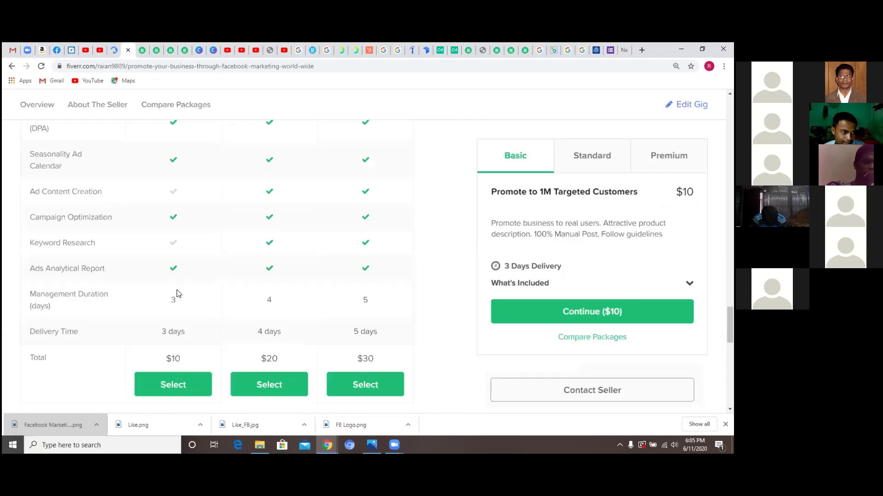
scroll(177, 291, "up", 3)
scroll(179, 292, "down", 9)
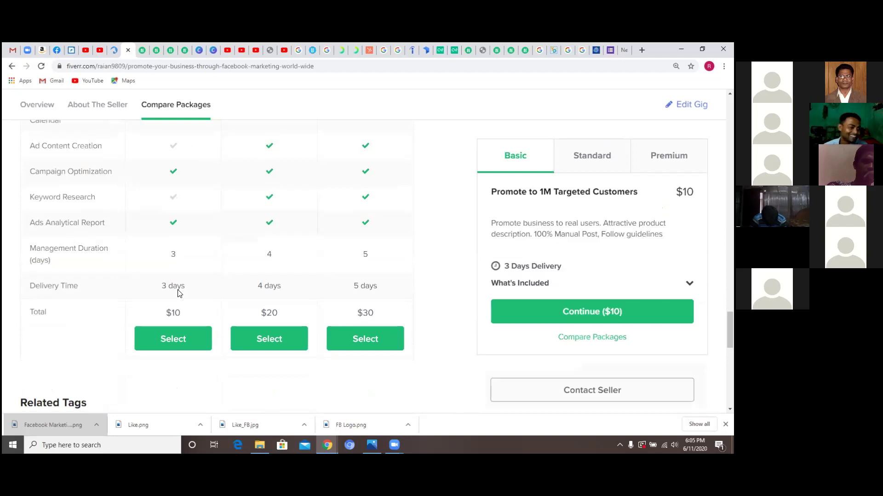
scroll(179, 294, "down", 4)
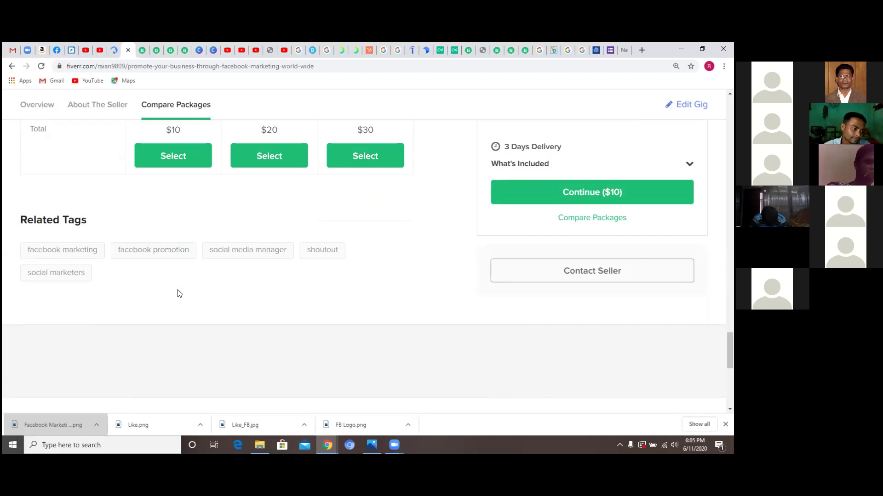
- Return to the gig's overview and look again at its title, Basic package and gallery image
scroll(179, 294, "up", 15)
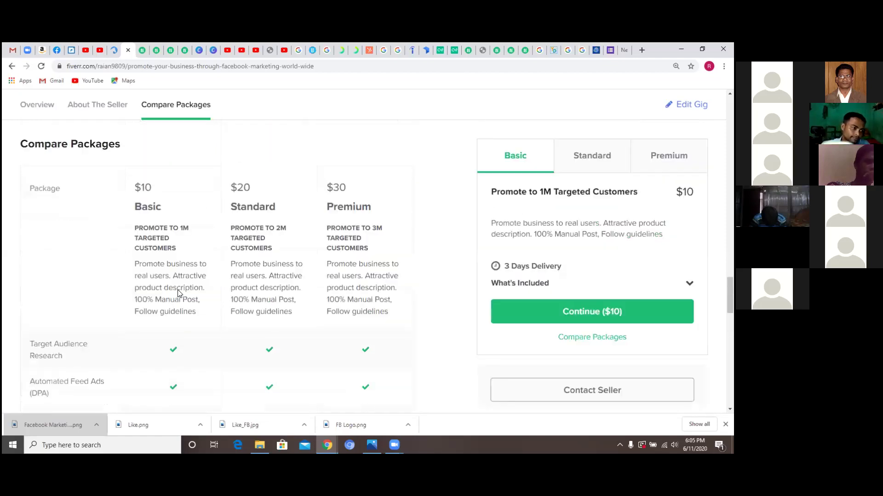
scroll(179, 293, "up", 15)
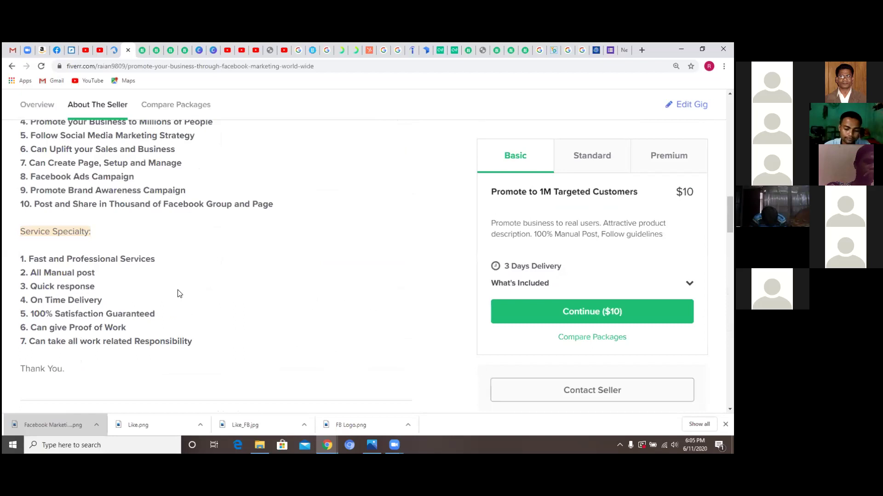
scroll(179, 294, "up", 10)
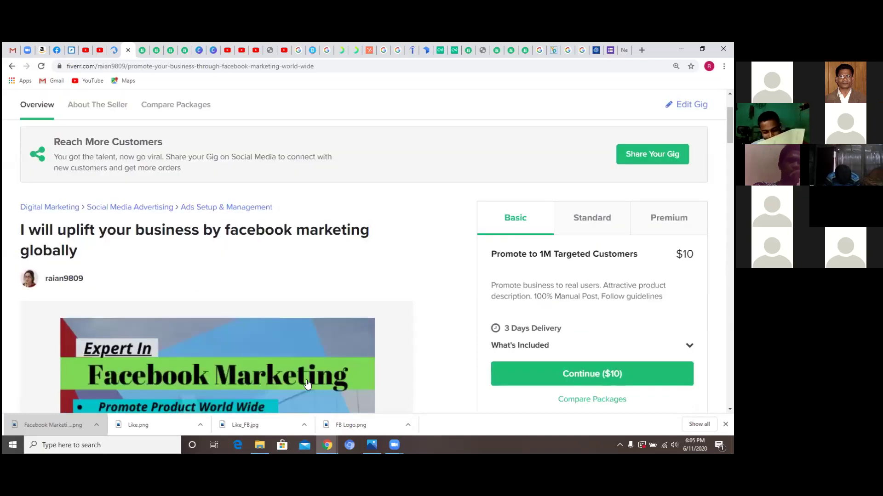
scroll(308, 384, "down", 2)
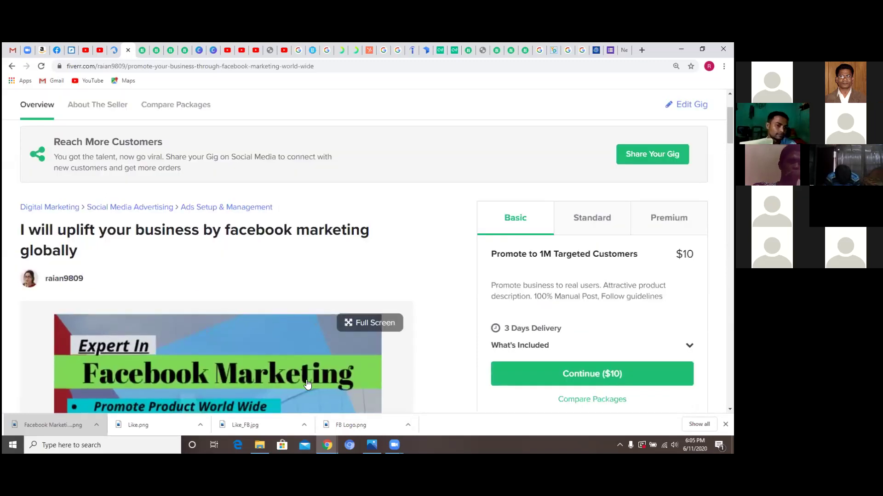
scroll(308, 384, "up", 2)
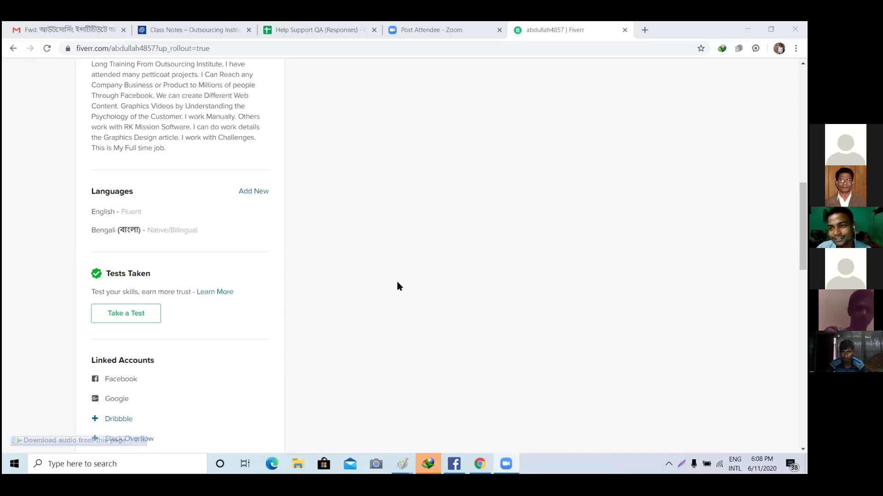
- Review the second seller's profile description, summary and draft gig "I will promote your product on facebook manager USA"
scroll(398, 286, "up", 8)
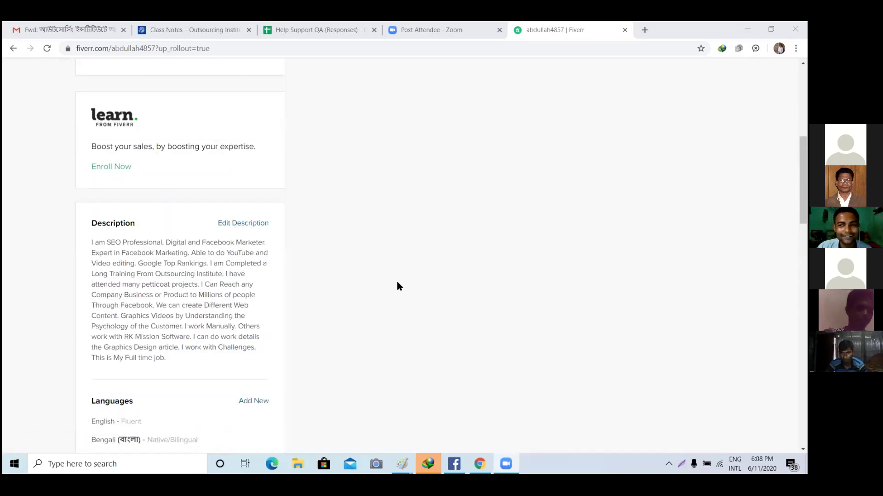
scroll(398, 286, "up", 3)
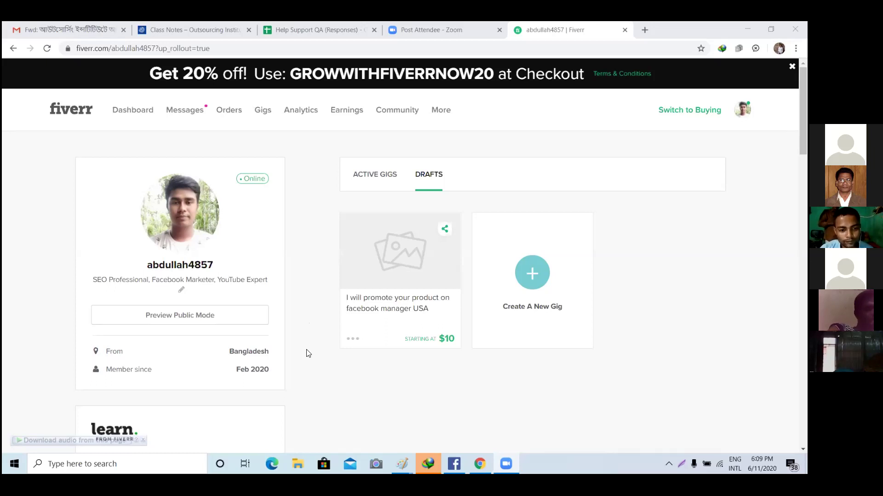
scroll(305, 352, "down", 3)
scroll(308, 353, "down", 2)
scroll(308, 353, "up", 6)
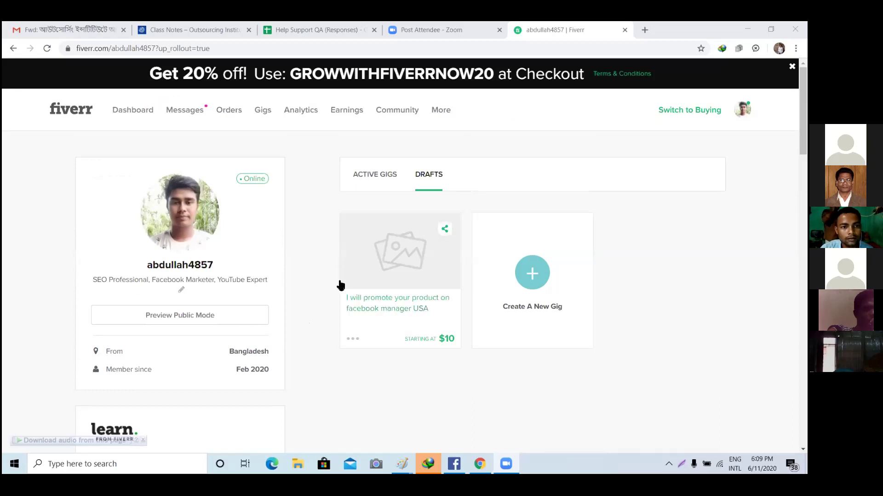
- Mark the unread 20% off promo notification as read and close the notifications list
left_click(196, 112)
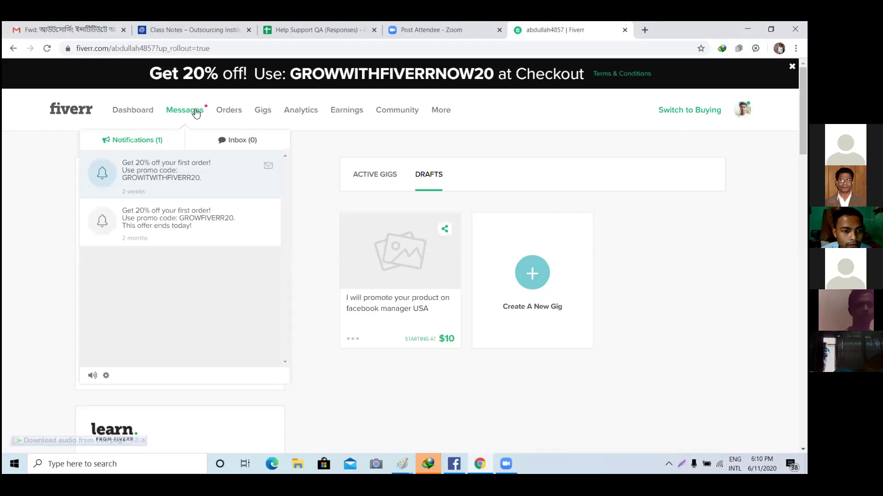
left_click(269, 171)
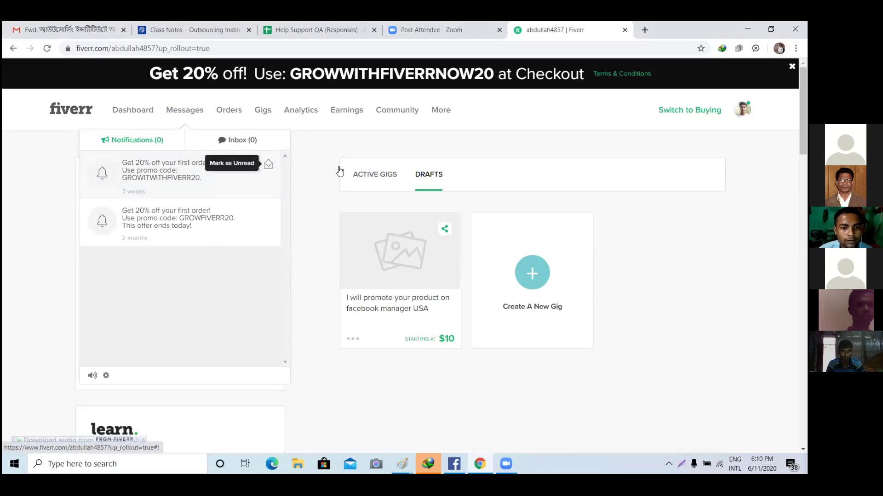
left_click(314, 169)
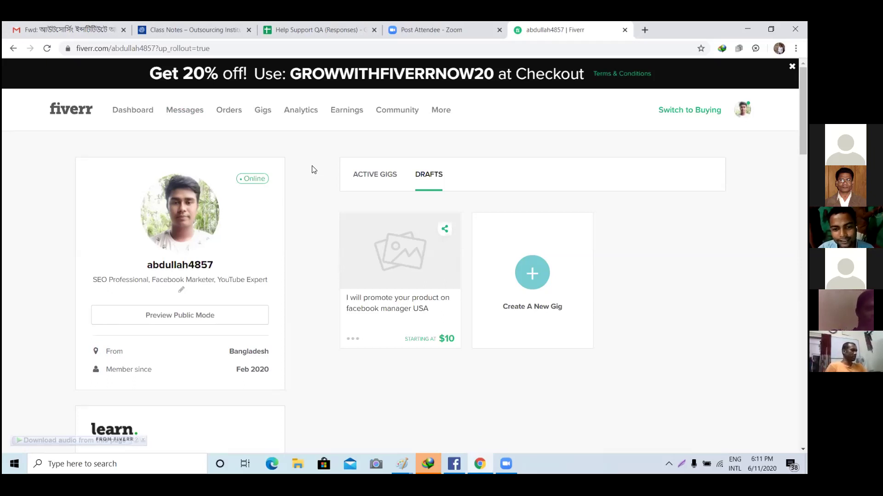
- Enlarge the second seller's profile page and read its description
scroll(312, 170, "down", 5)
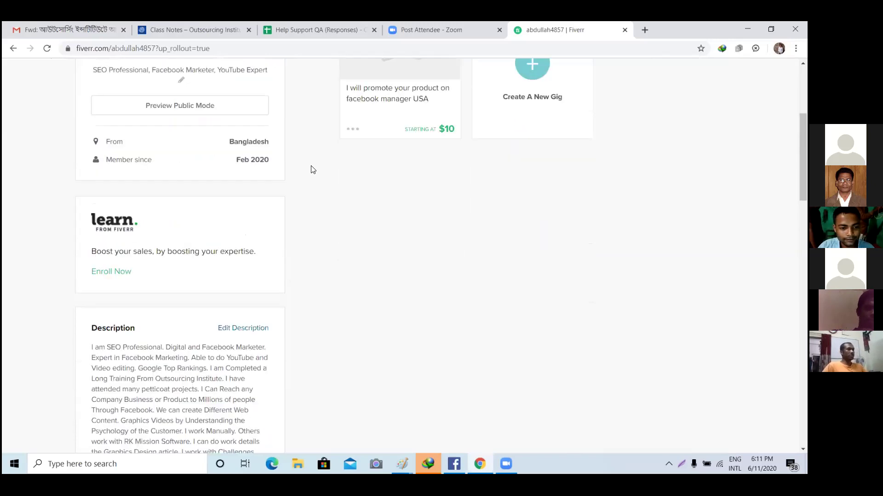
scroll(312, 170, "down", 3)
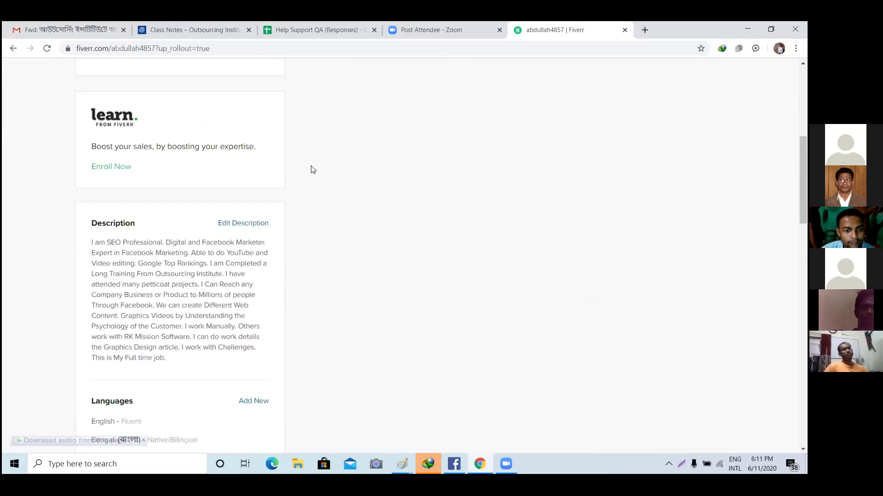
scroll(322, 175, "down", 1)
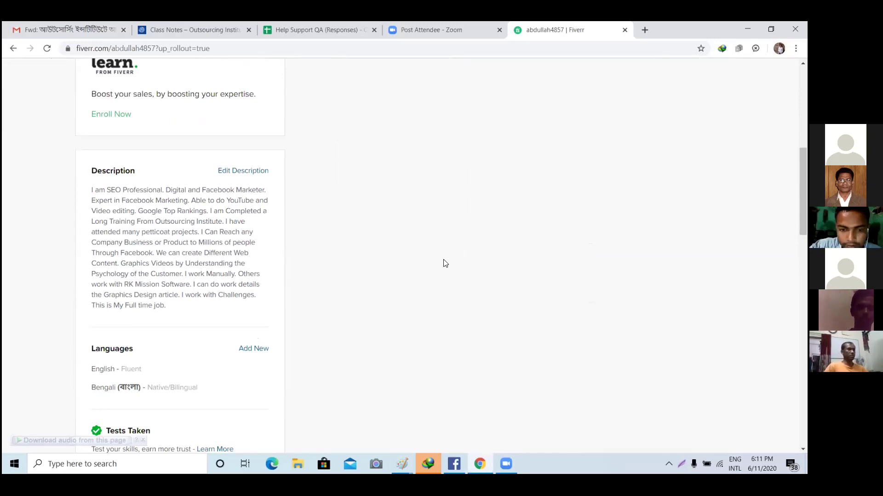
key("ctrl+plus")
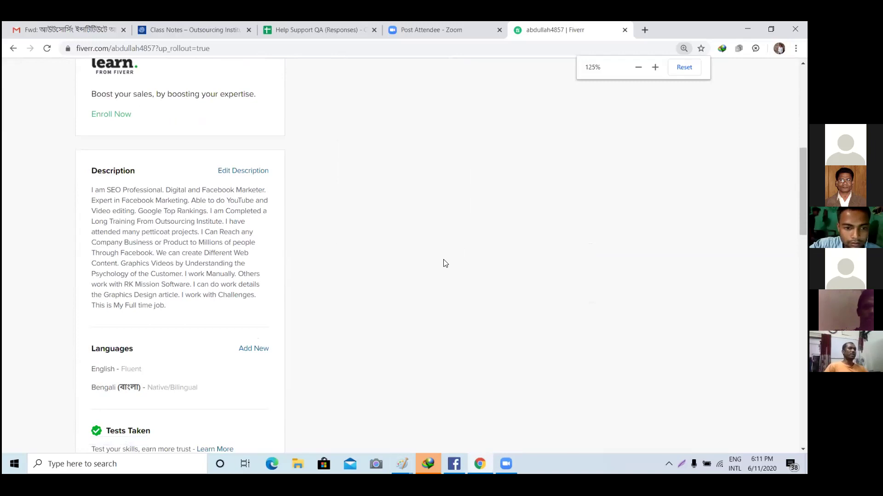
key("ctrl+plus")
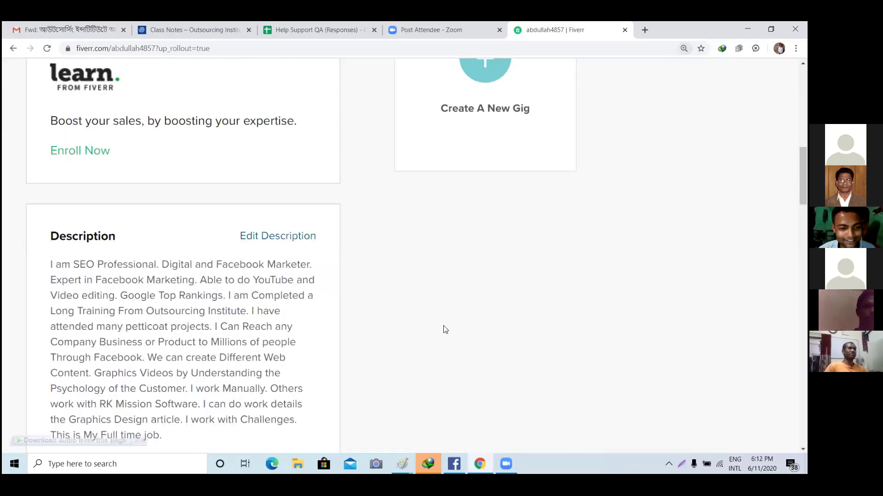
scroll(445, 329, "down", 1)
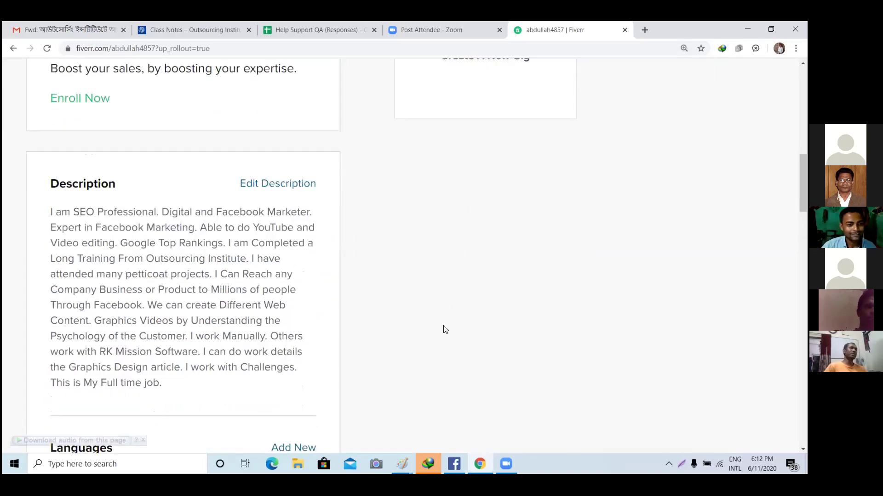
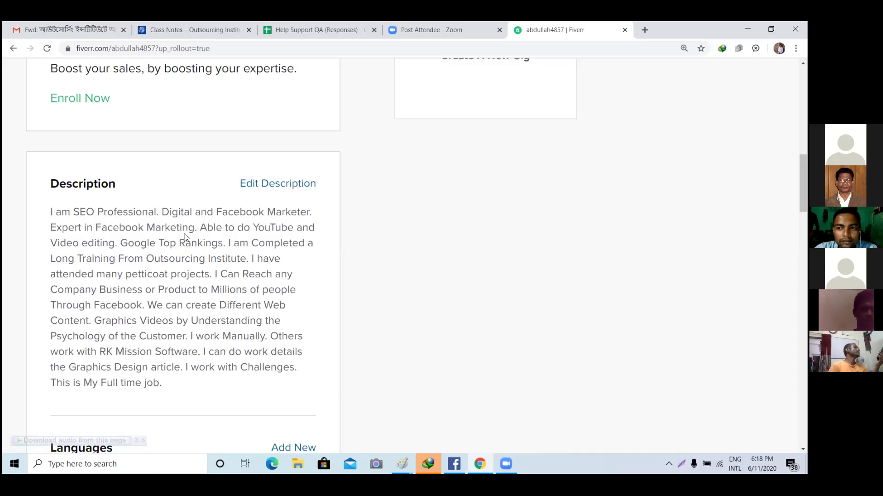
- Examine the rest of the seller's profile: description, linked accounts, skills, education and certification
scroll(184, 239, "down", 1)
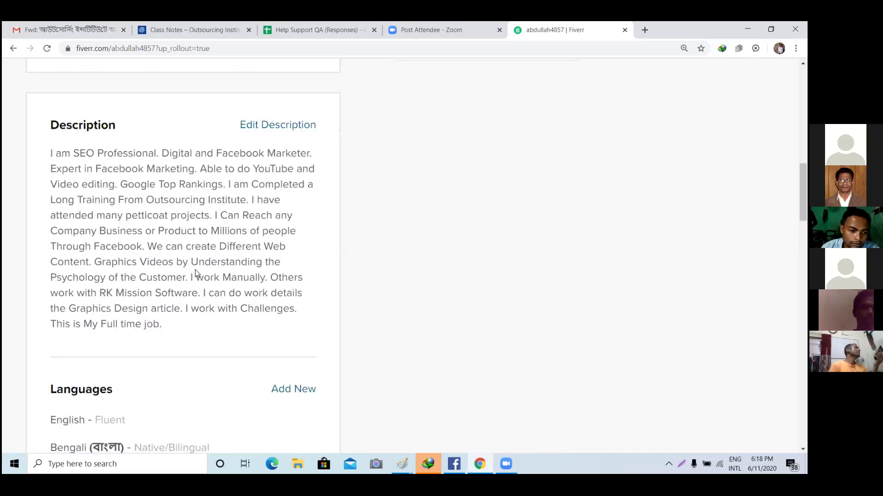
scroll(195, 274, "down", 2)
scroll(236, 308, "down", 6)
scroll(265, 317, "up", 2)
scroll(265, 317, "down", 2)
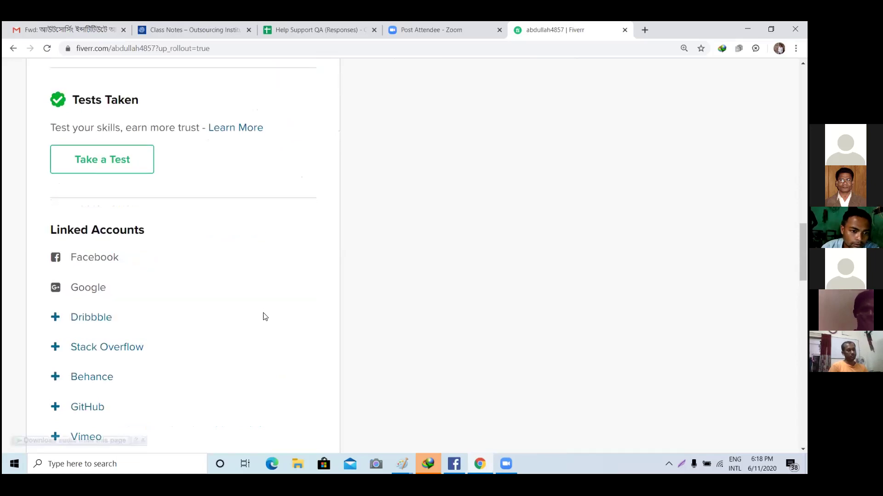
scroll(265, 317, "down", 8)
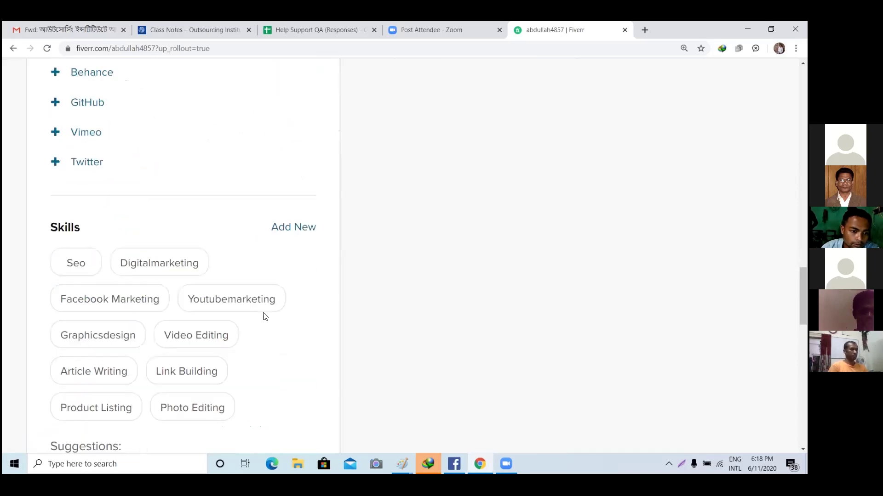
scroll(266, 316, "down", 2)
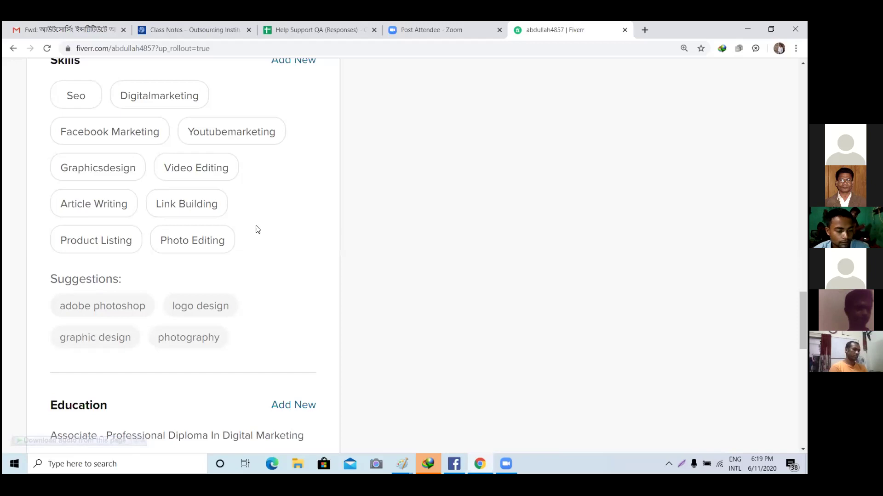
scroll(251, 240, "down", 3)
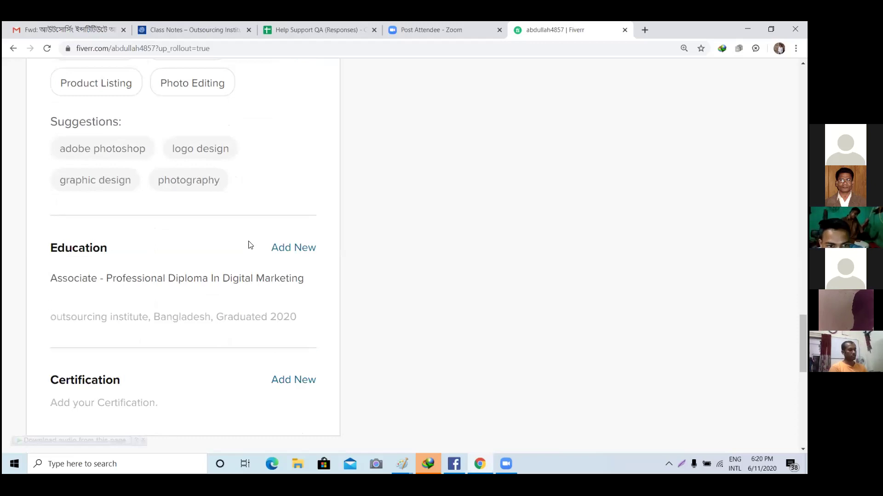
scroll(250, 245, "down", 1)
scroll(250, 245, "down", 2)
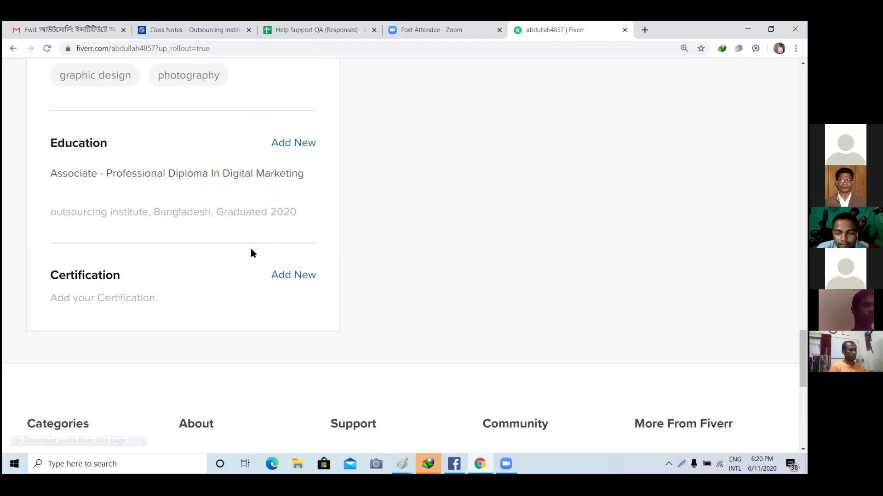
scroll(291, 256, "up", 1)
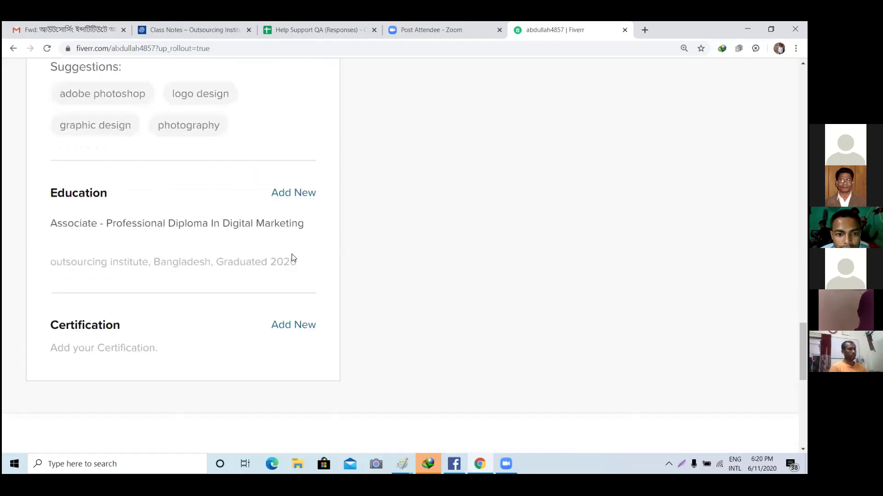
scroll(292, 258, "up", 2)
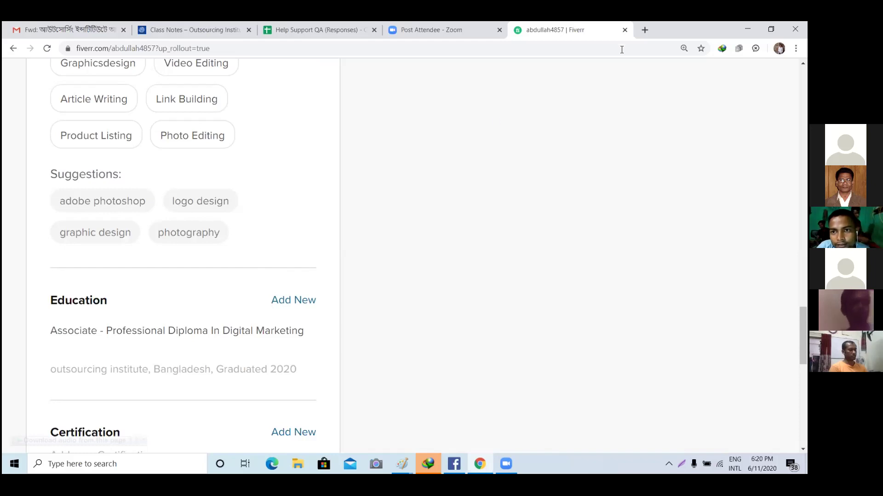
- Switch to the Class Notes page and look through its class videos down to the Support Class New Link
left_click(185, 29)
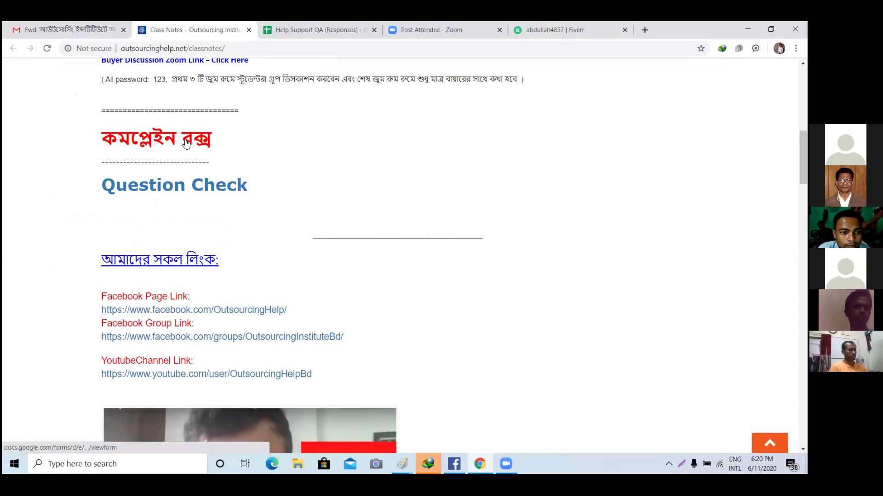
scroll(166, 276, "down", 1)
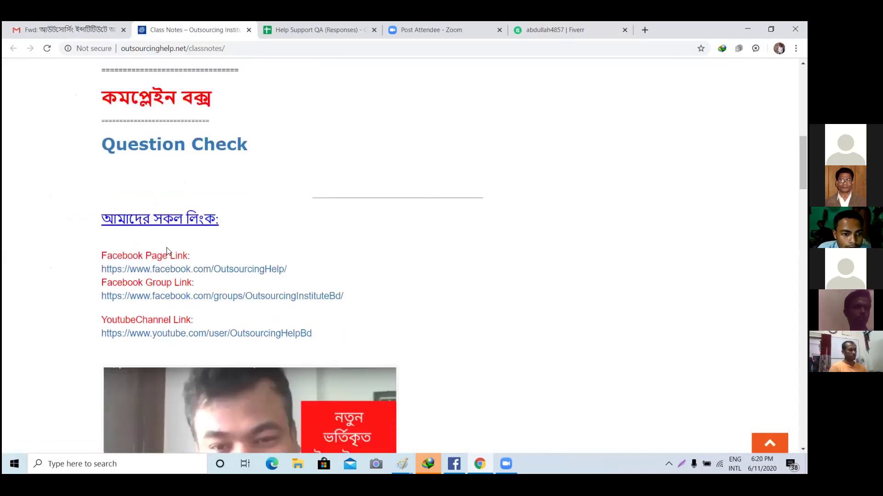
scroll(166, 251, "down", 12)
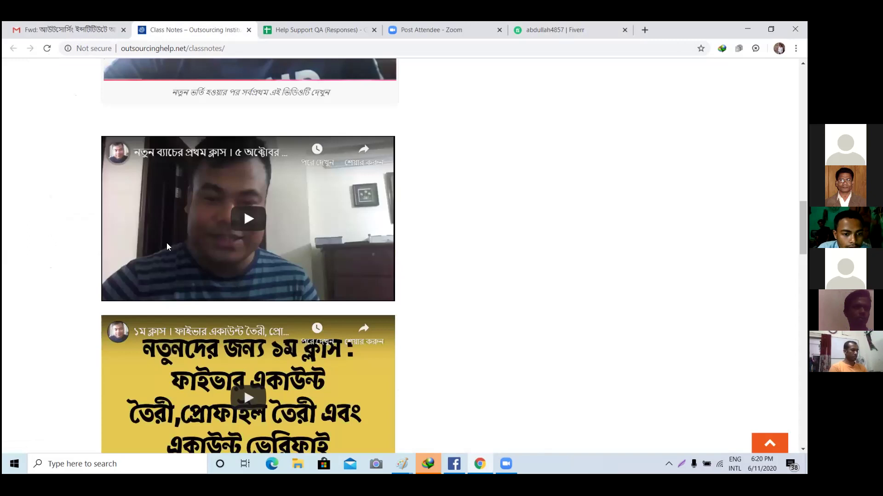
scroll(166, 246, "down", 10)
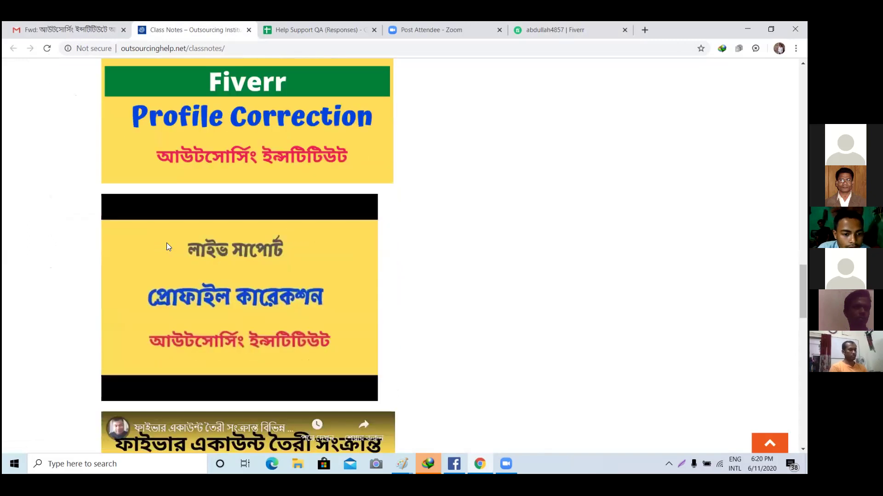
scroll(166, 247, "down", 8)
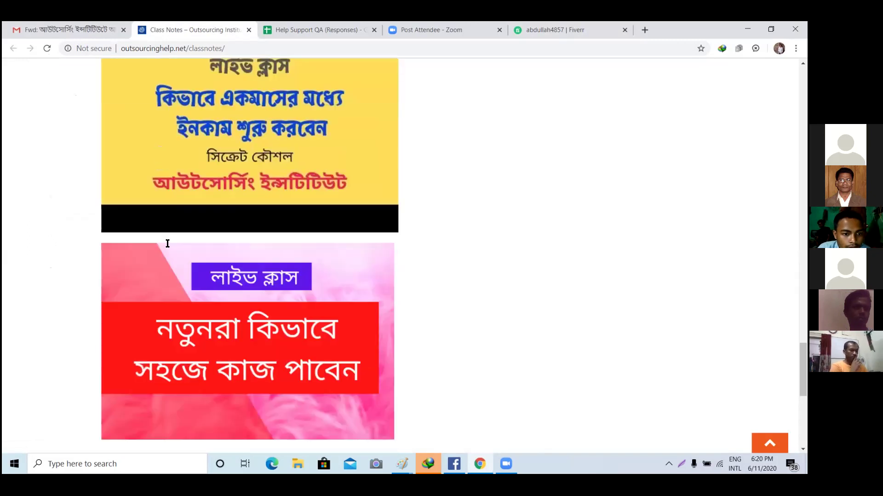
scroll(168, 248, "down", 8)
scroll(168, 260, "up", 3)
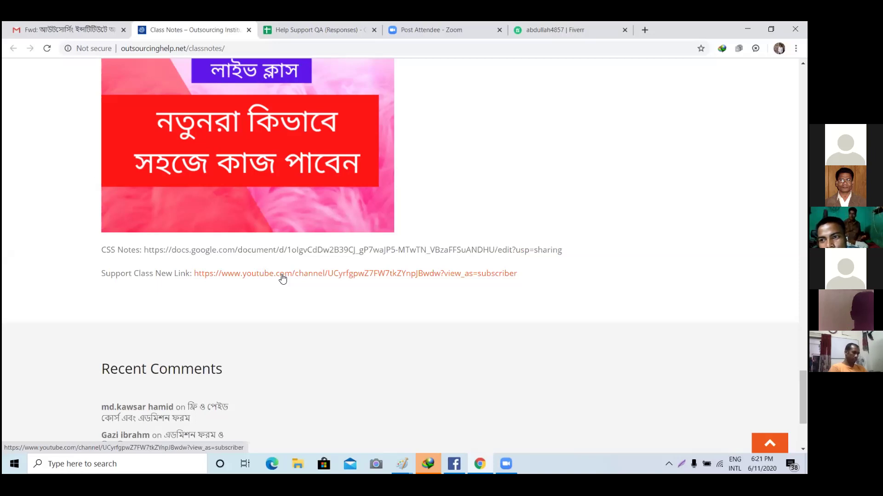
- Look back over the class videos and institute links up to the beginning of the Class Notes page
scroll(282, 279, "up", 6)
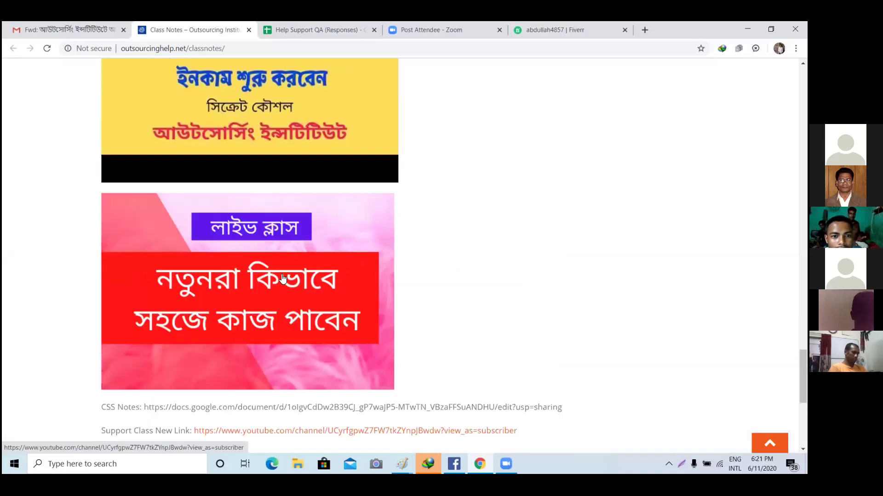
scroll(282, 279, "up", 3)
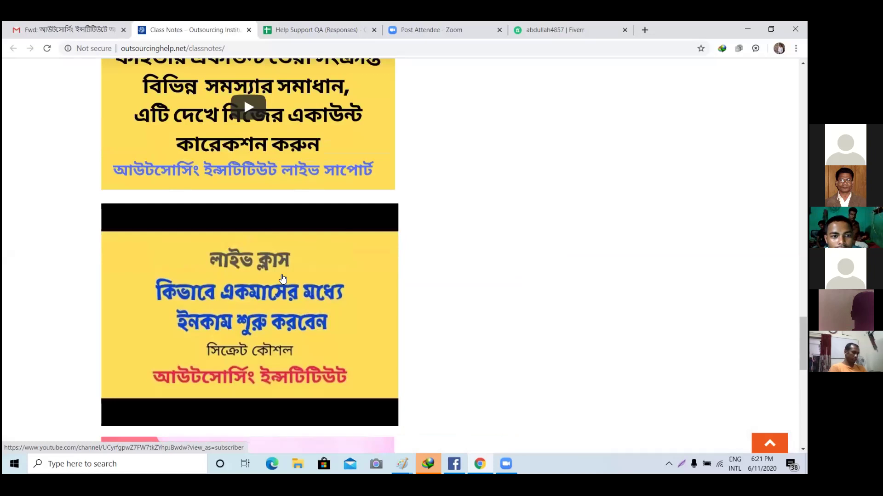
scroll(283, 278, "up", 15)
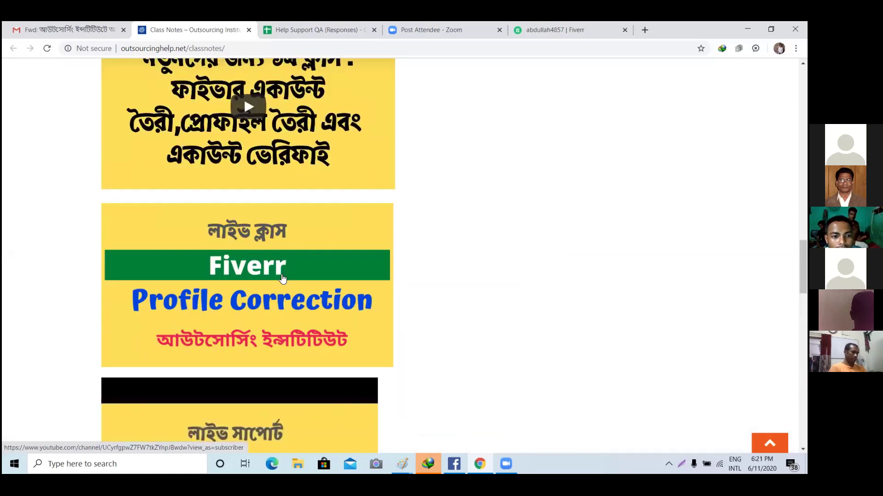
scroll(282, 278, "up", 18)
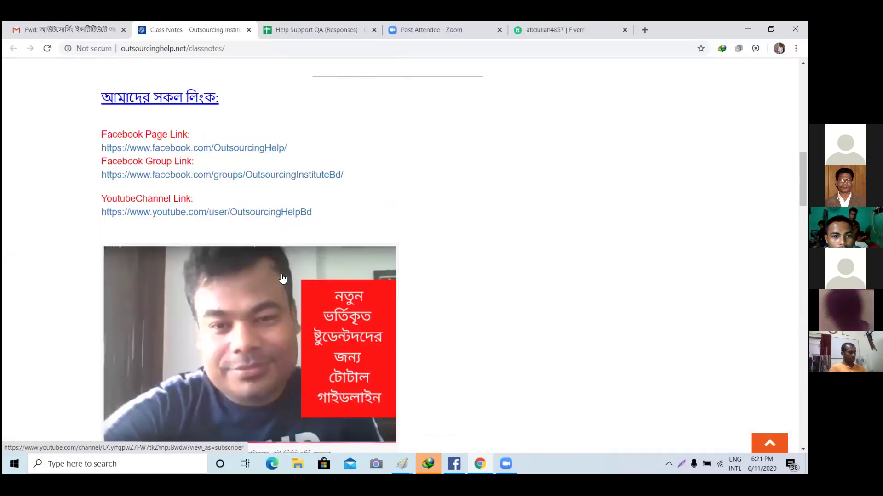
scroll(282, 278, "up", 8)
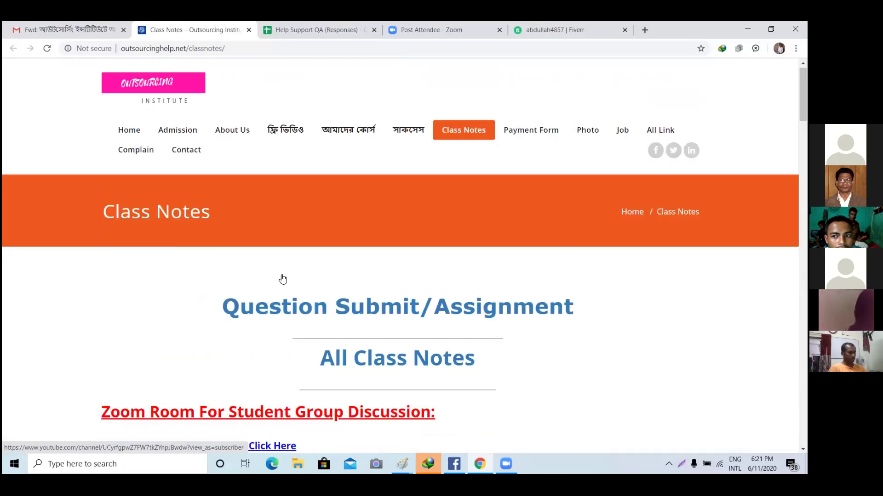
scroll(283, 278, "up", 1)
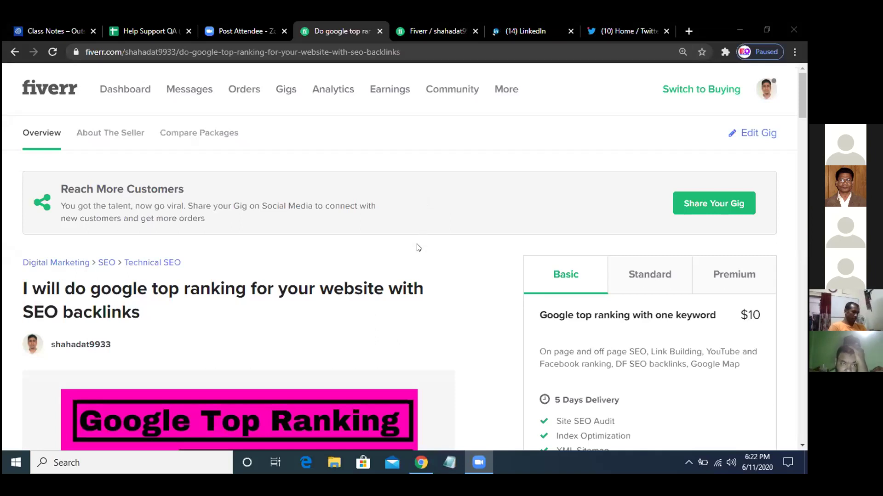
- Examine the title, Basic package and gallery image of the gig "I will do google top ranking for your website with SEO backlinks"
scroll(419, 243, "down", 1)
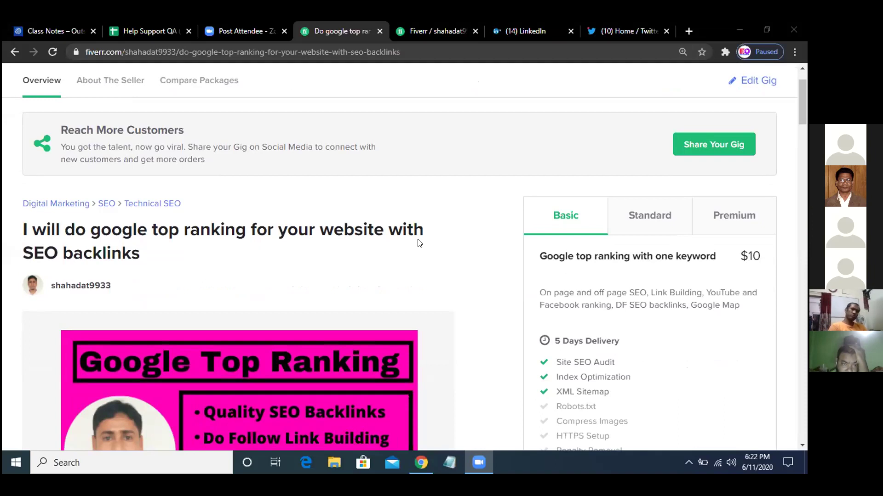
scroll(419, 243, "down", 3)
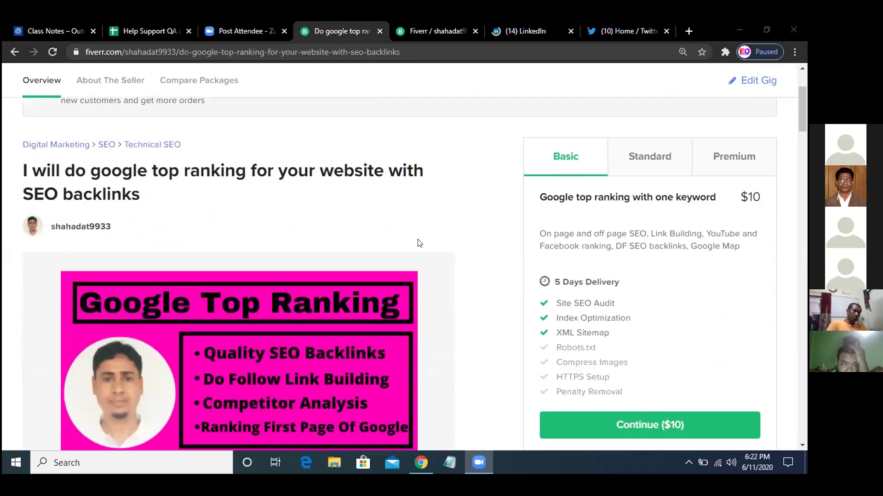
scroll(419, 243, "down", 1)
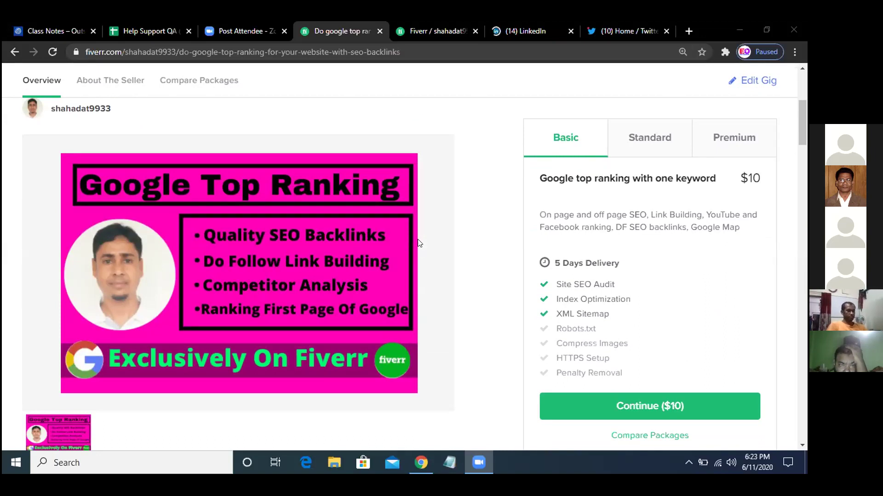
mouse_move(398, 258)
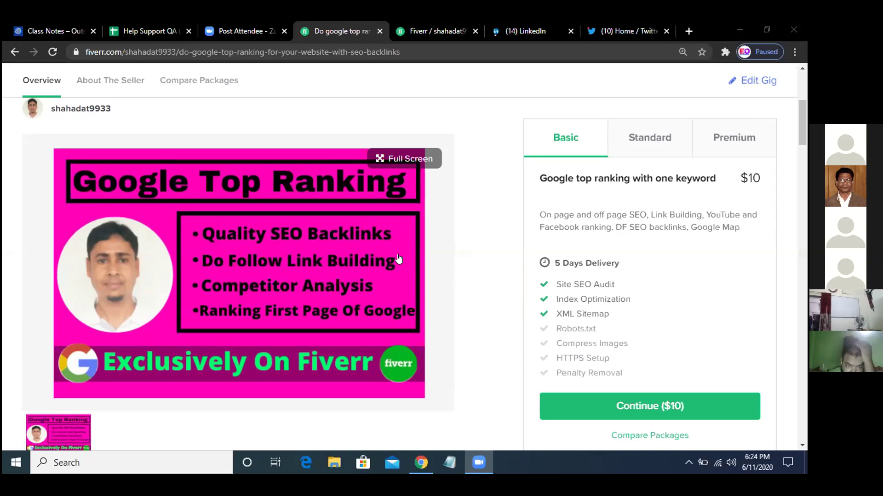
- Open canva.com in a new browser tab and open the "Google Top Ranking" design from all your designs for editing
left_click(610, 42)
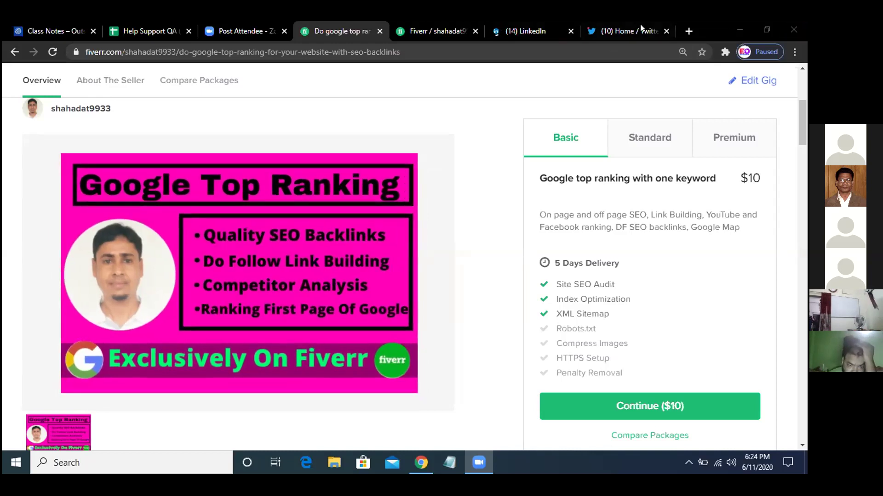
left_click(686, 31)
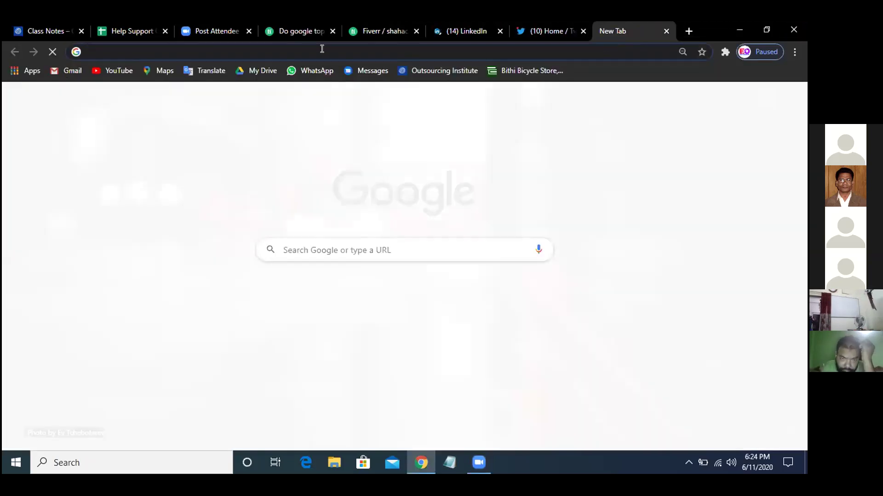
type("canva.com")
key("Return")
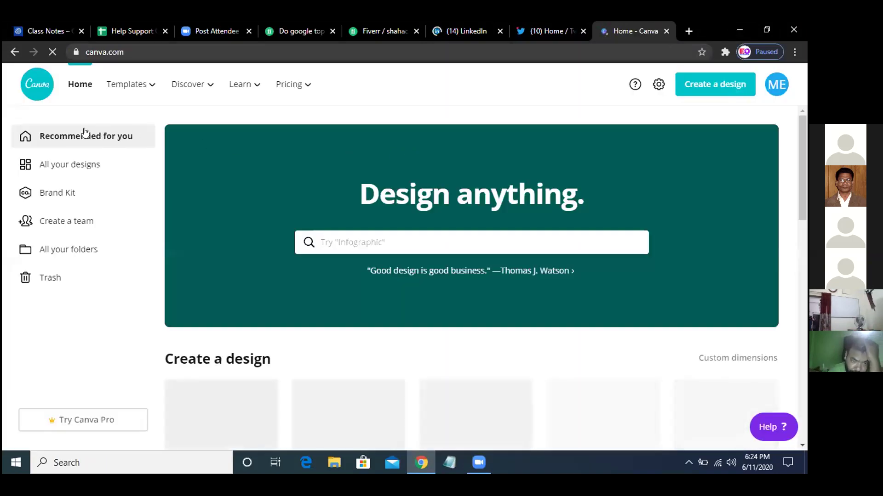
left_click(38, 167)
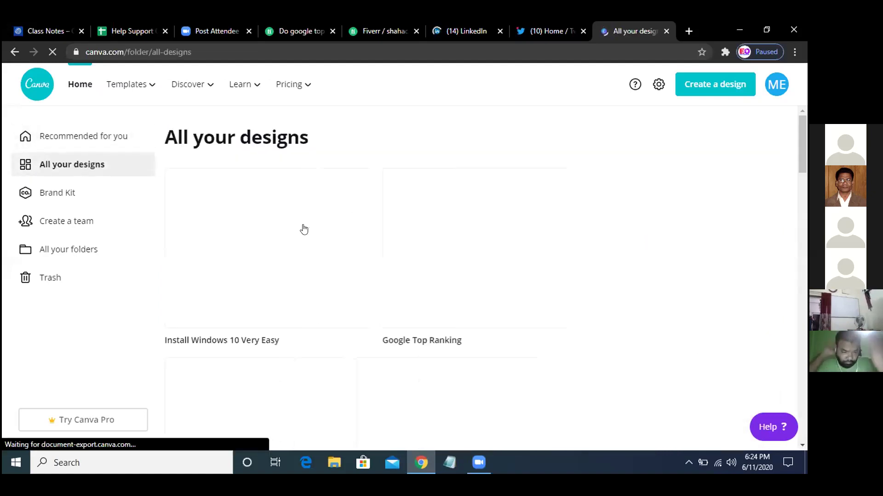
left_click(586, 285)
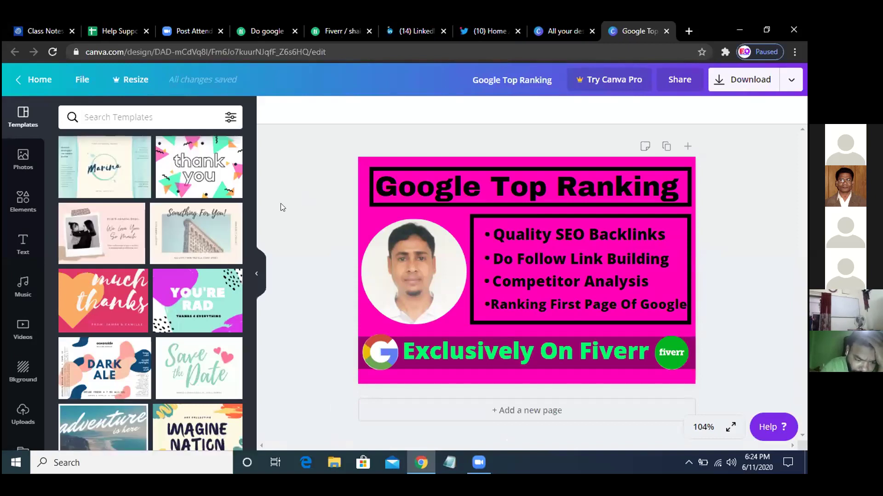
- Add a single-cell grid behind the "Google Top Ranking" title, resize it to fit the title's black frame and colour it golden yellow
left_click(19, 208)
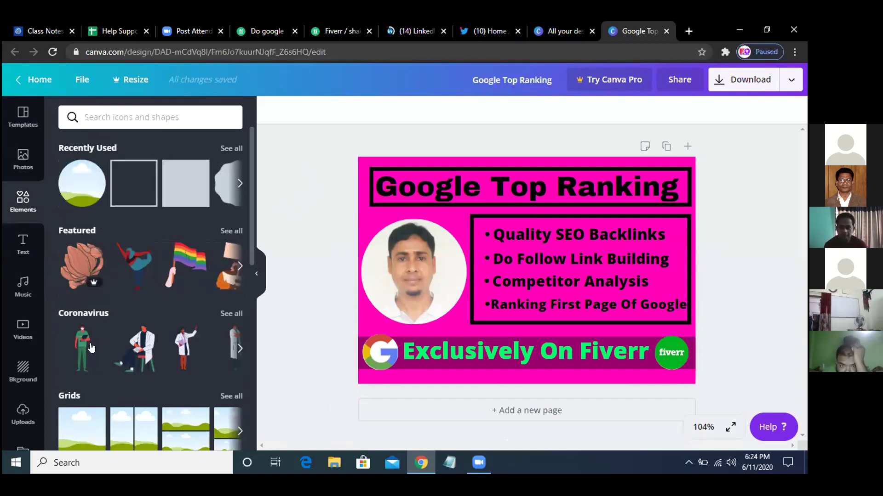
scroll(82, 397, "down", 3)
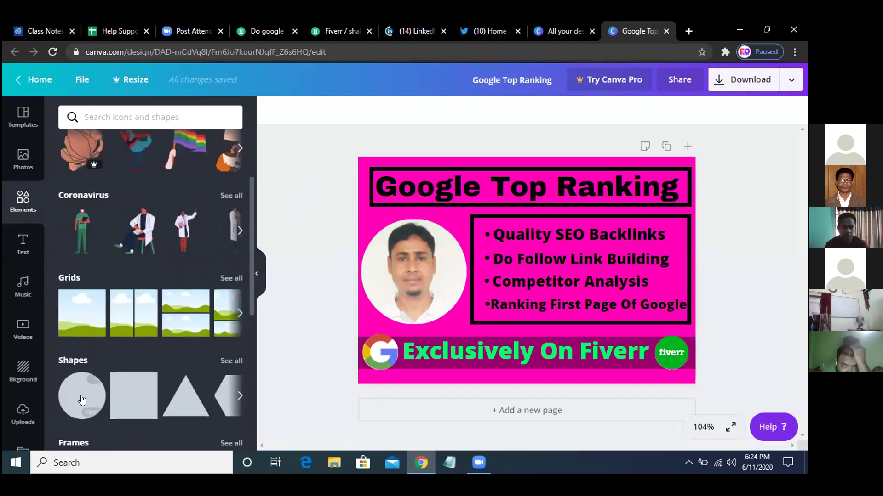
left_click(76, 304)
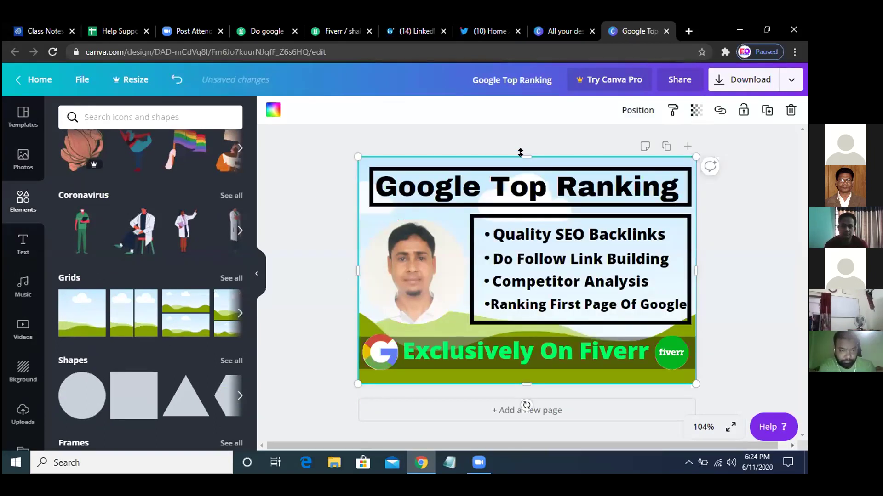
left_click_drag(521, 153, 520, 161)
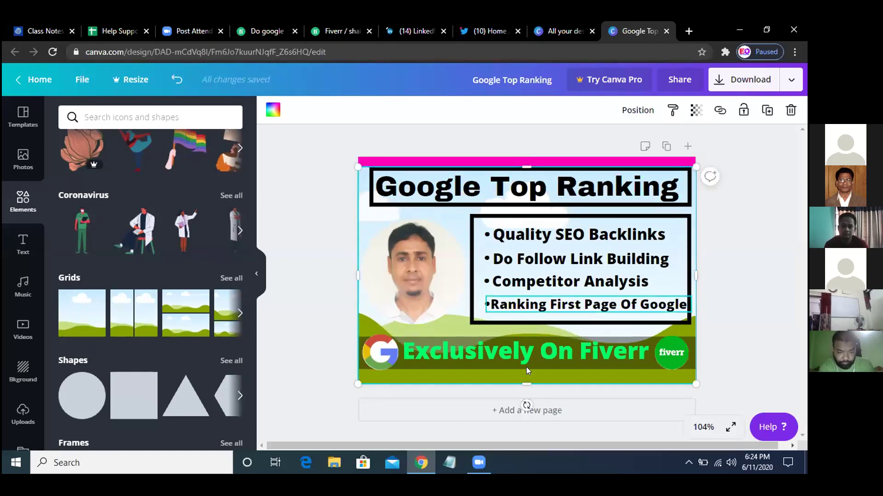
left_click_drag(521, 381, 527, 202)
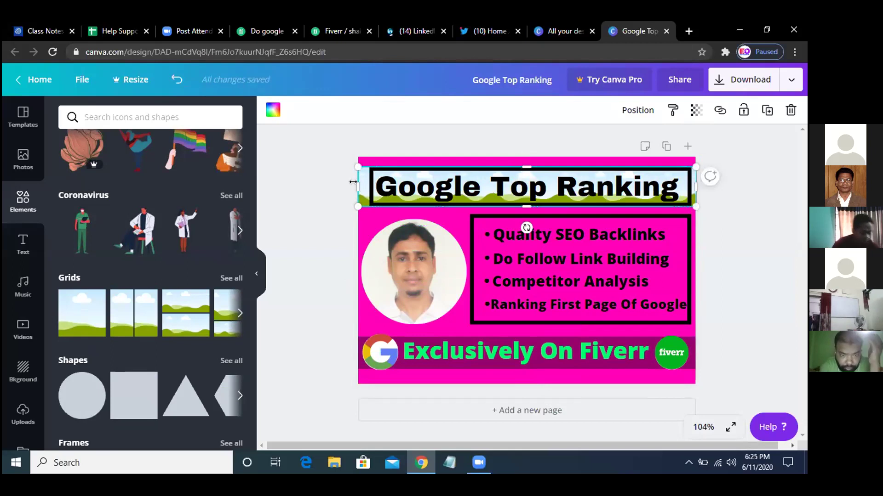
left_click_drag(352, 182, 363, 181)
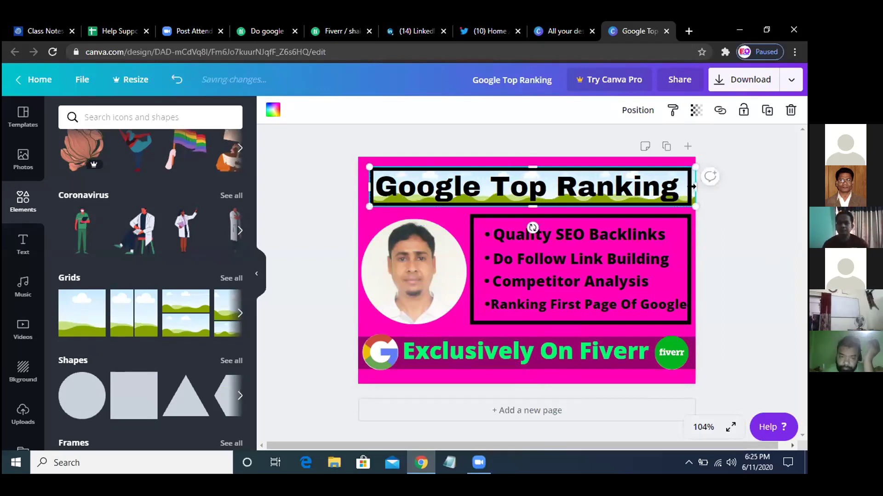
left_click_drag(693, 186, 688, 186)
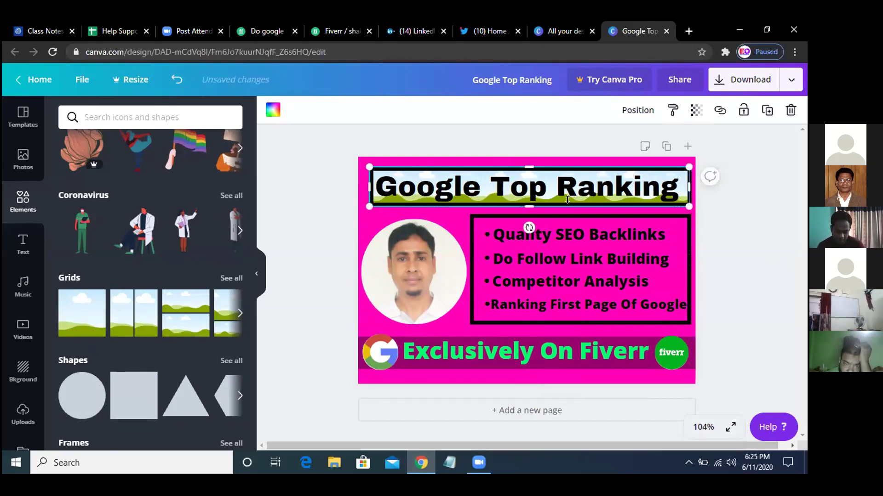
left_click(271, 111)
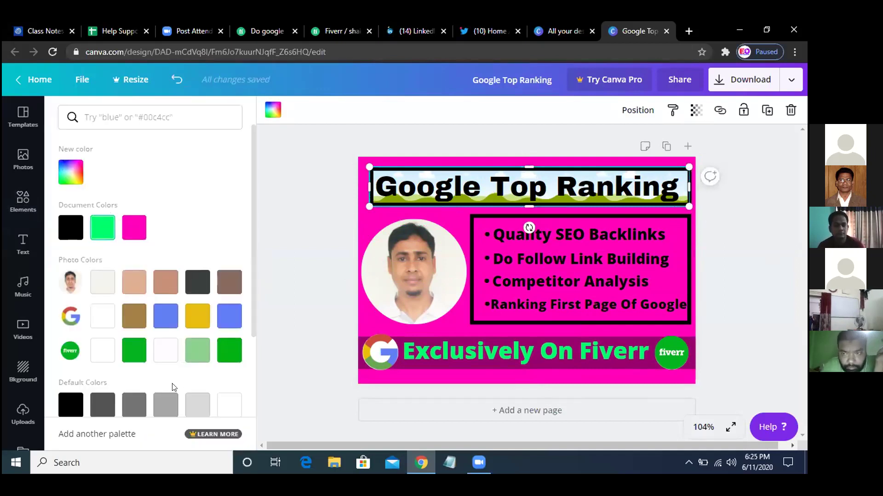
left_click(195, 319)
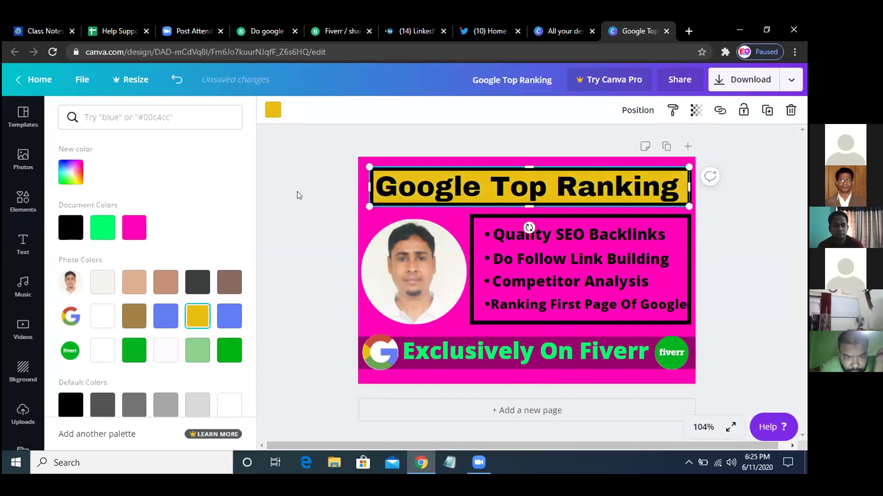
- Add another single-cell grid, resize it to a narrow bar behind the "Quality SEO Backlinks" line and colour it light grey
left_click(23, 201)
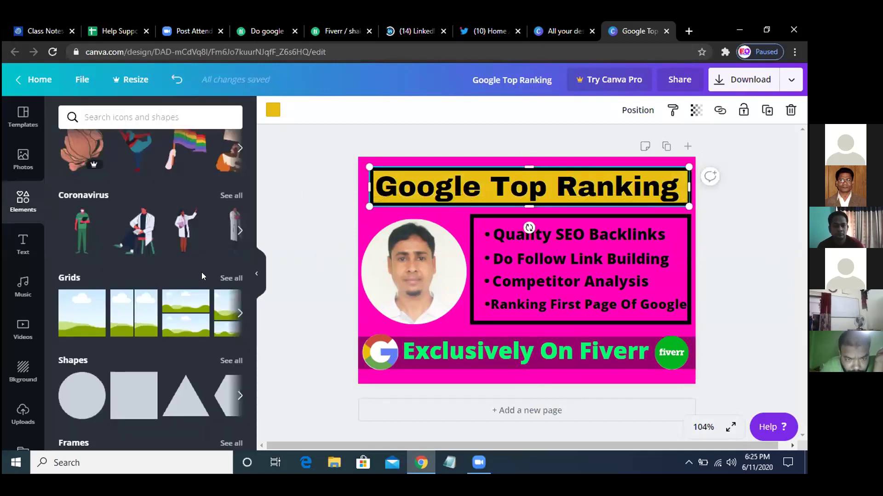
left_click(71, 318)
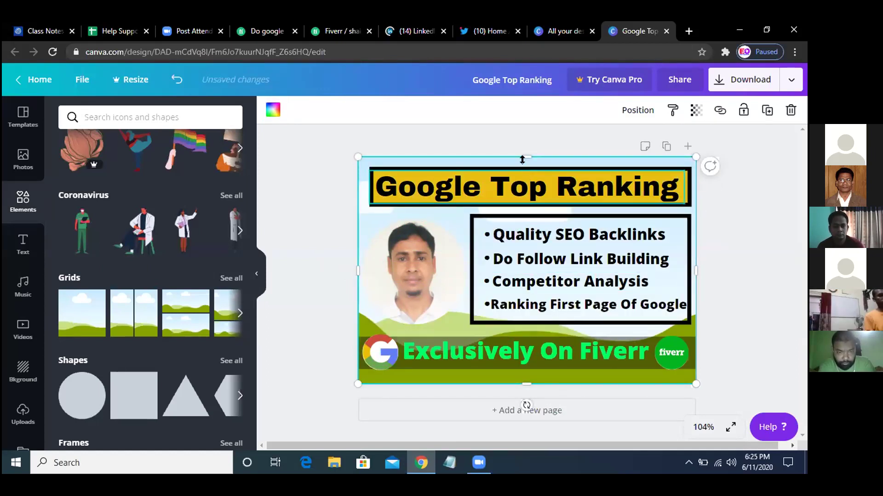
left_click_drag(521, 173, 521, 221)
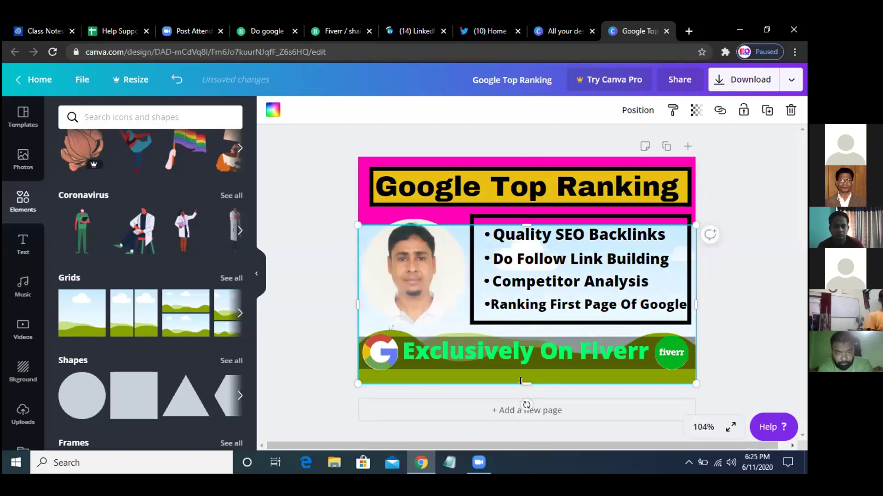
left_click_drag(521, 350, 521, 243)
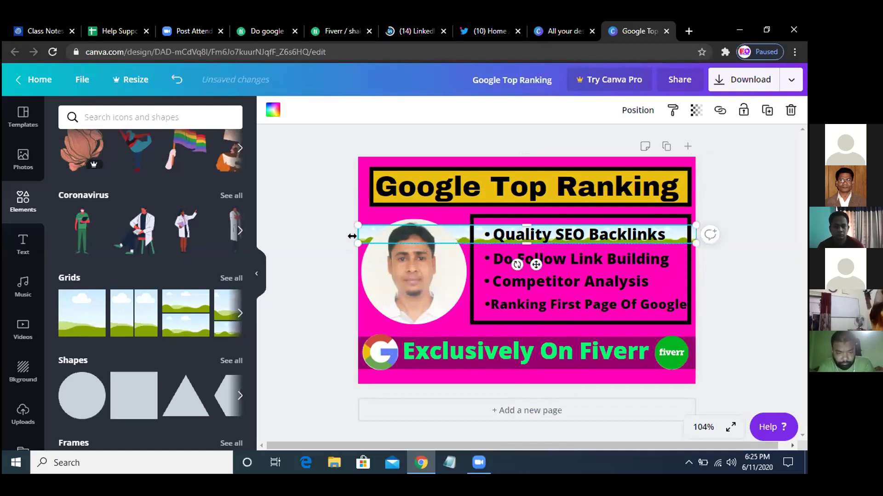
left_click_drag(371, 234, 474, 230)
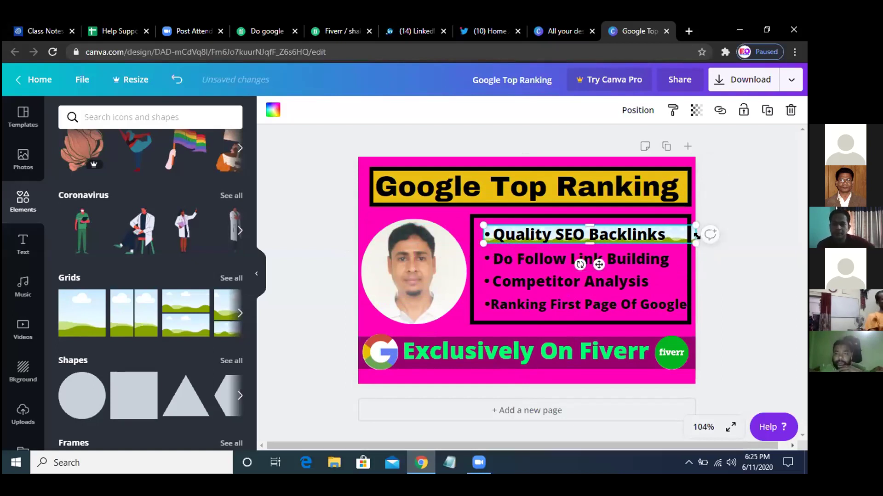
left_click_drag(686, 229, 678, 228)
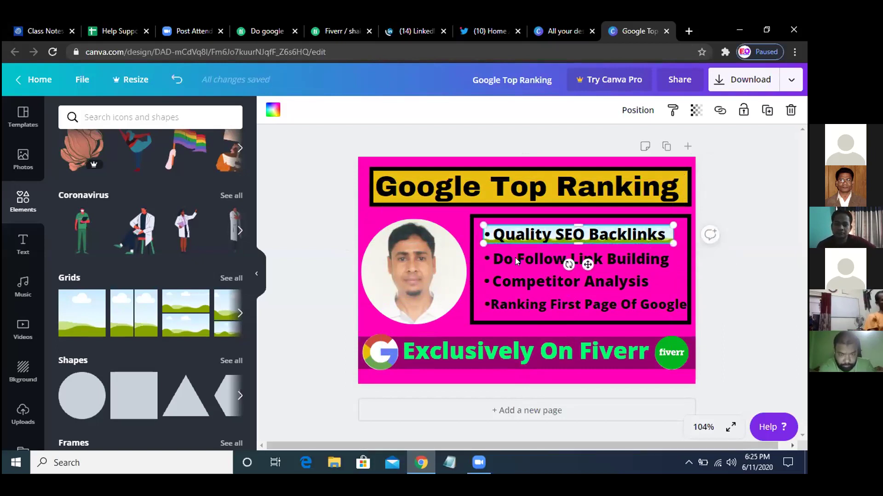
left_click(272, 111)
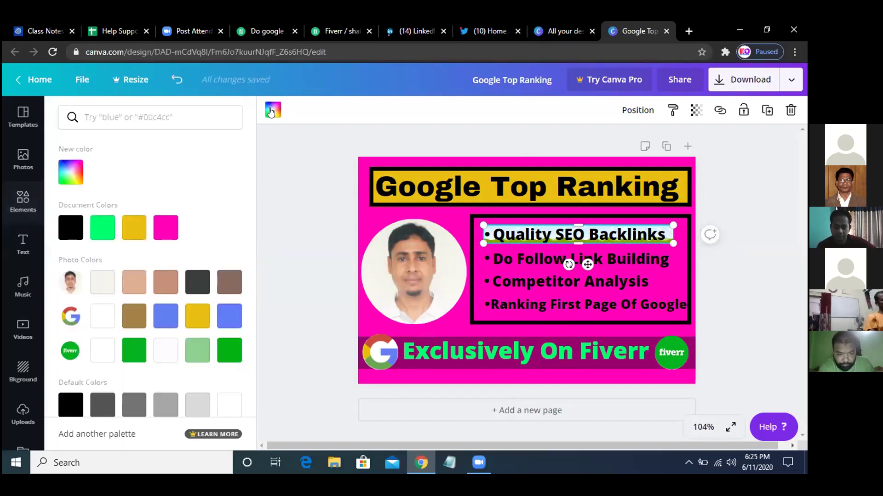
left_click(197, 405)
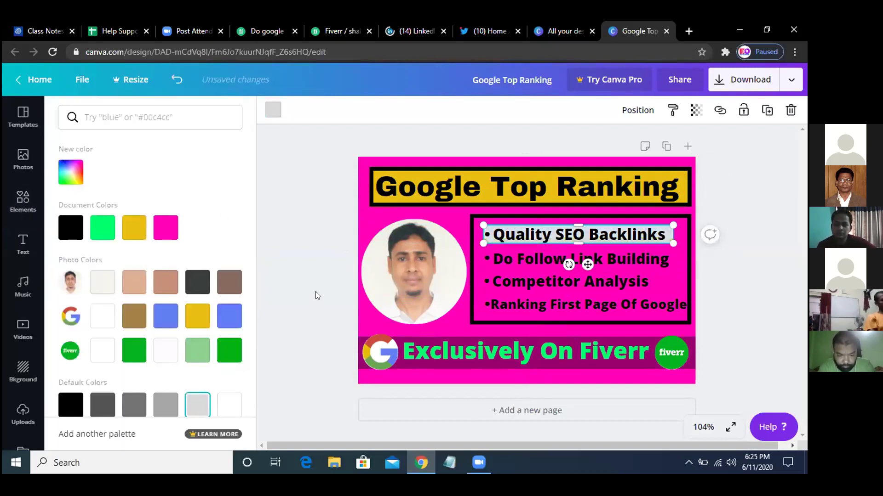
left_click(298, 220)
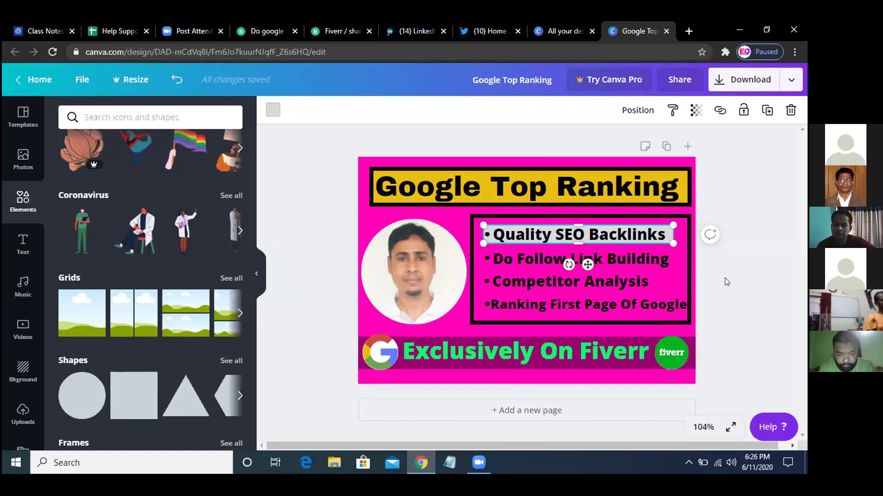
- Duplicate the light grey bar and move the copy over the "Do Follow Link Building" line, aligned with the bar above
key("ctrl+d")
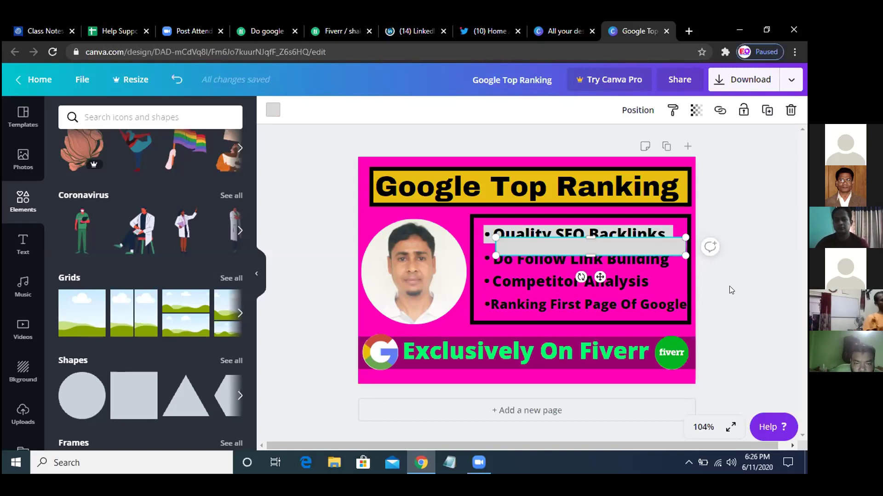
key("Down")
key("Down")
key("Down")
key("Down")
key("Down")
key("Down")
key("Down")
key("Down")
key("Down")
key("Down")
key("Down")
key("Down")
key("Down")
key("Down")
key("Down")
key("Down")
key("Down")
key("Down")
key("Down")
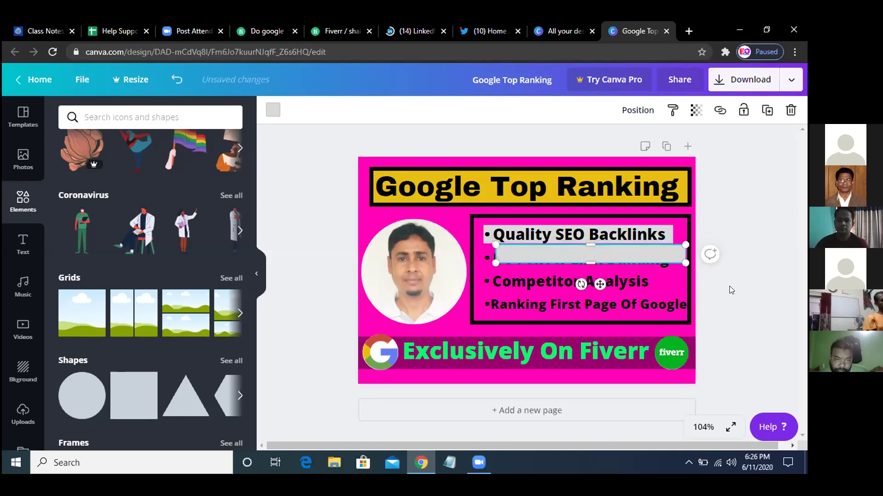
key("Down")
key("Down")
key("Down")
key("Down")
key("Down")
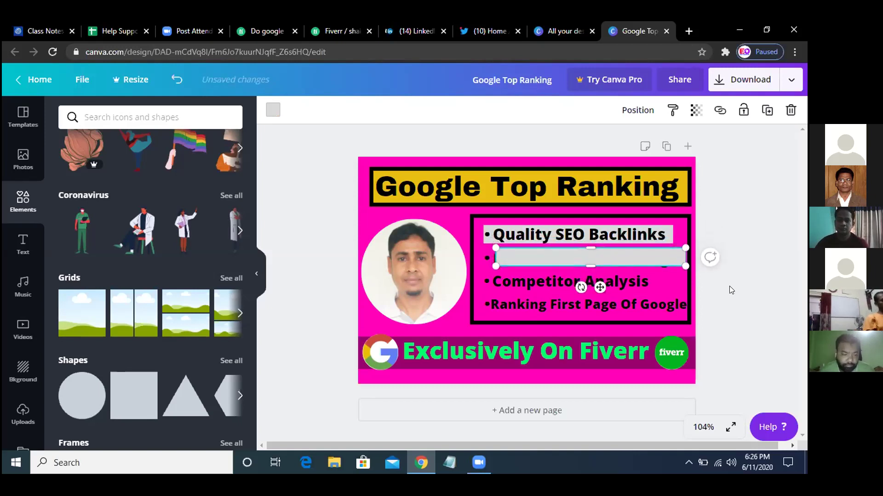
key("Left")
key("Left")
key("Left")
key("Left")
key("Left")
key("Left")
key("Left")
key("Left")
key("Left")
key("Left")
key("Left")
key("Left")
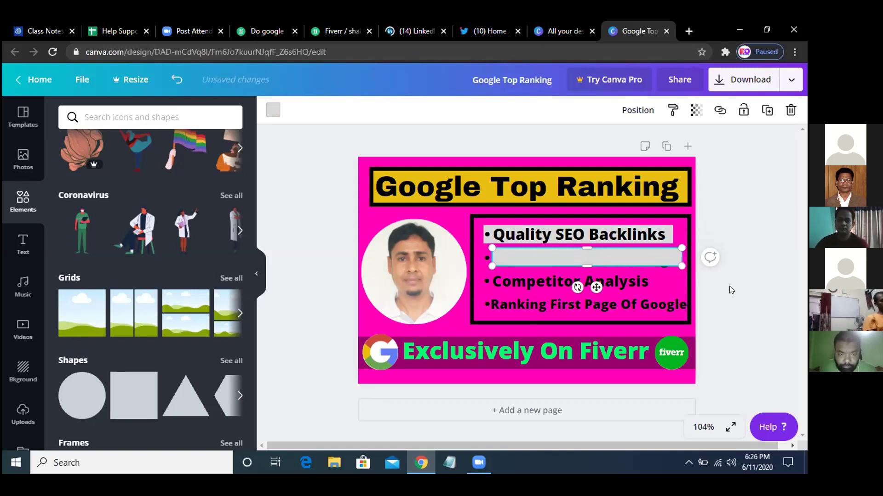
key("Left")
key("Left")
key("Left")
key("Left")
key("Left")
key("Left")
key("Left")
key("Left")
key("Left")
key("Left")
key("Left")
key("Left")
key("Left")
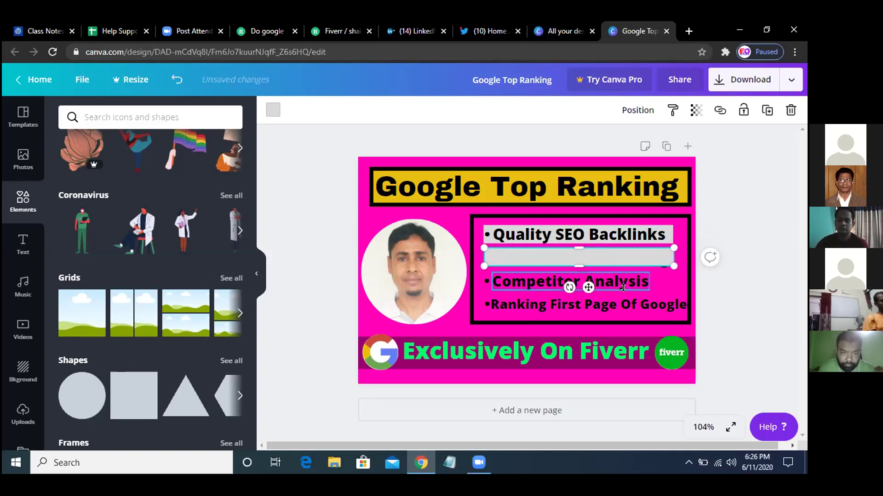
- Send the duplicated grey bar to the back, behind the "Do Follow Link Building" text, and deselect it
right_click(615, 255)
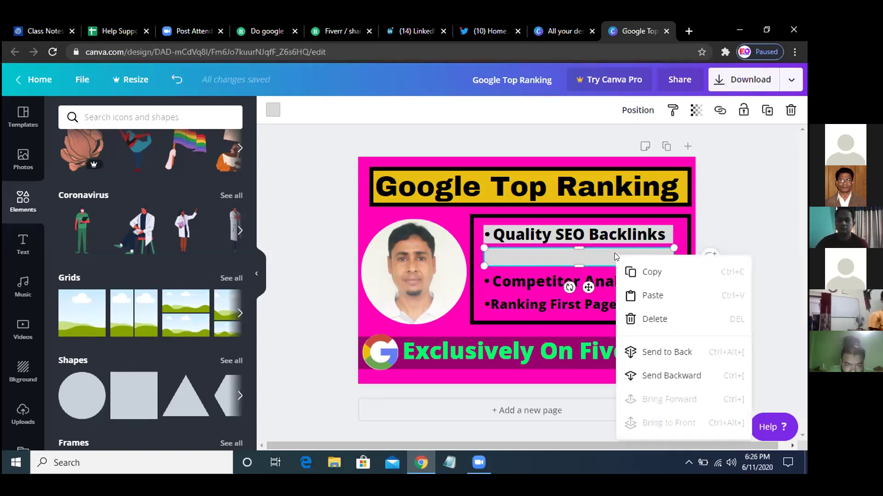
left_click(653, 376)
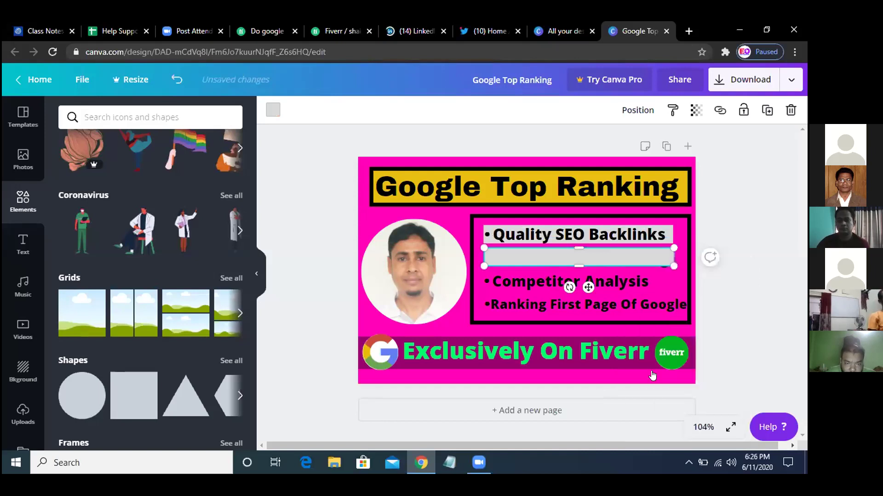
right_click(596, 254)
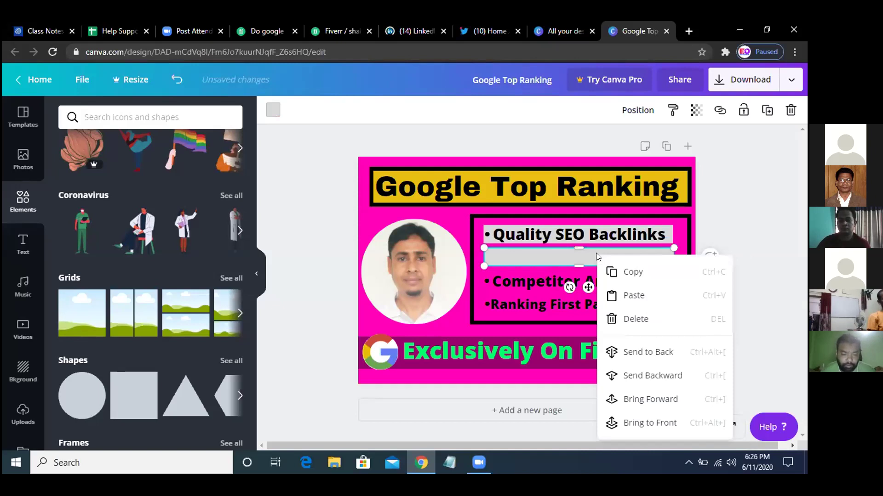
left_click(639, 353)
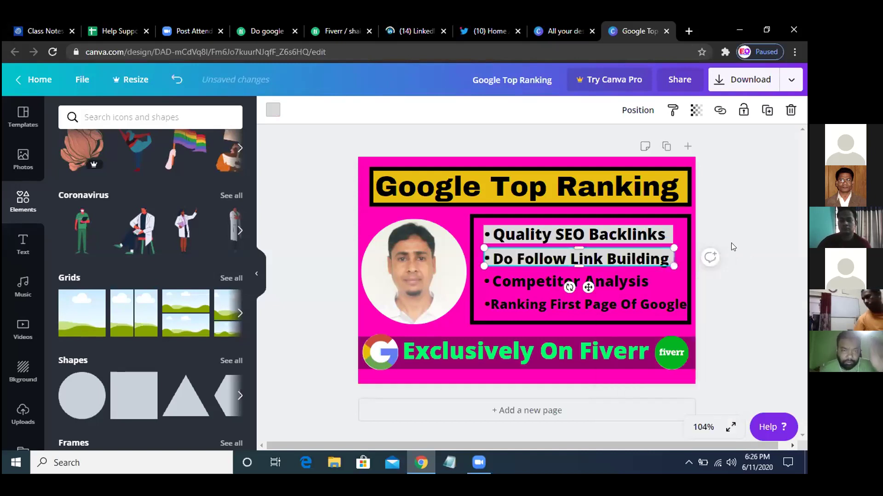
left_click(744, 225)
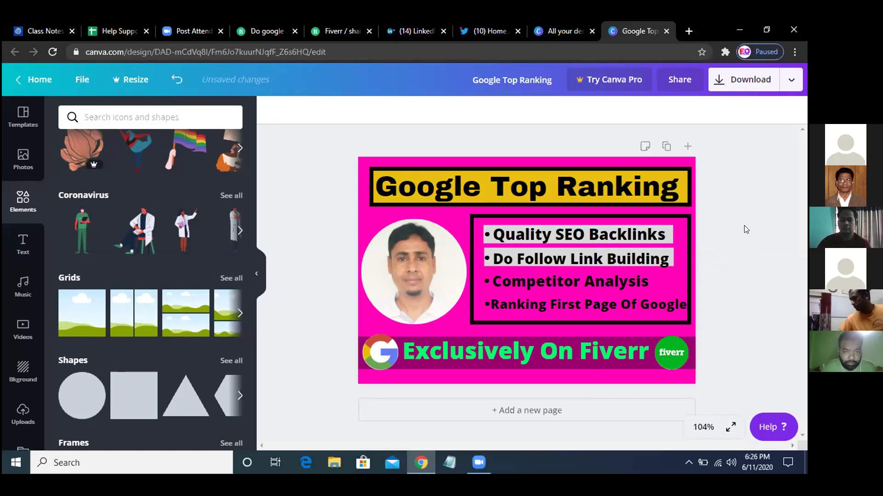
- Change the design's pink background to the custom tan colour #dbc173
left_click(672, 261)
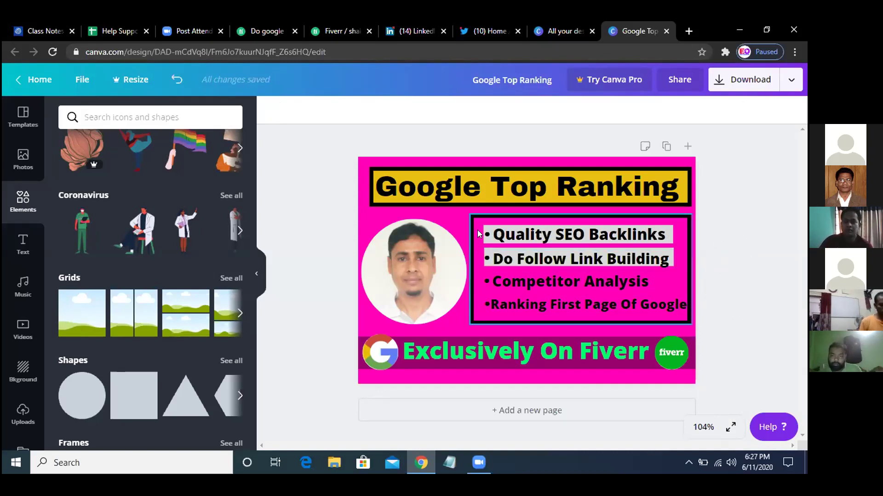
left_click(358, 212)
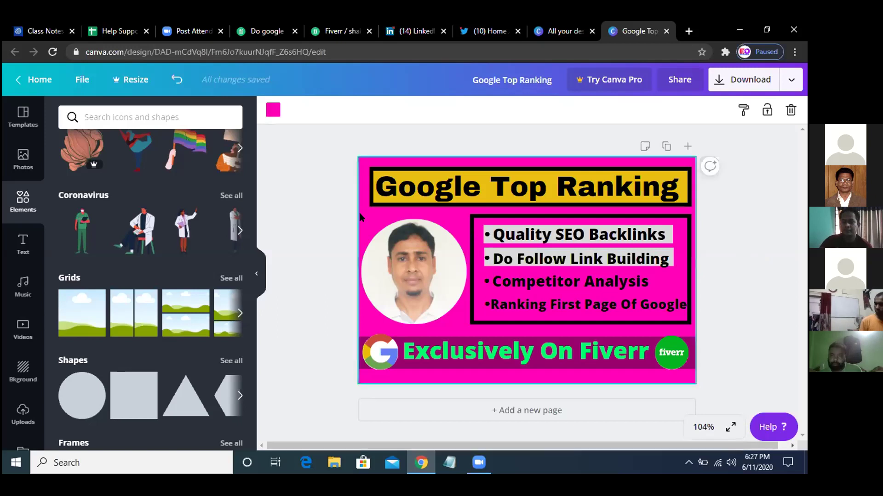
left_click(20, 368)
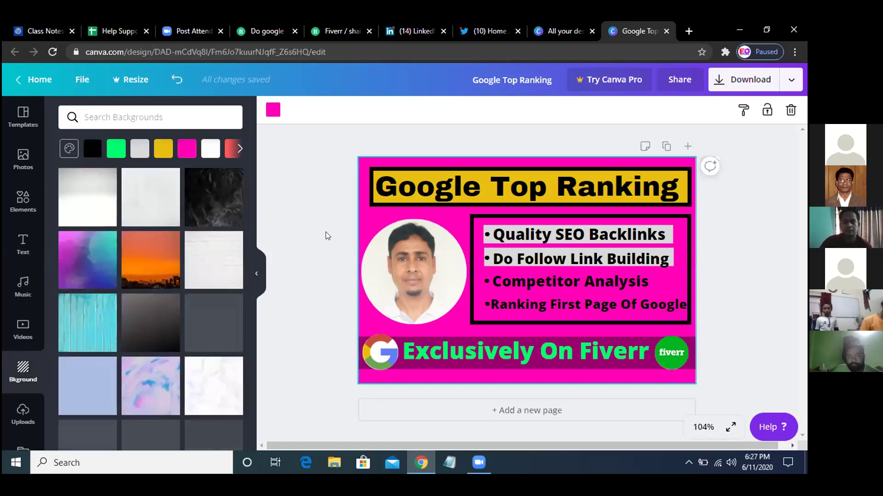
left_click(273, 110)
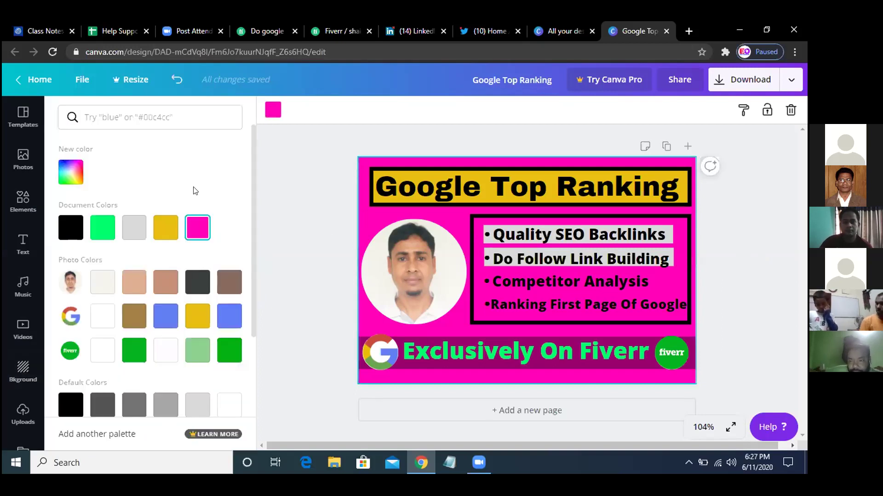
left_click(65, 177)
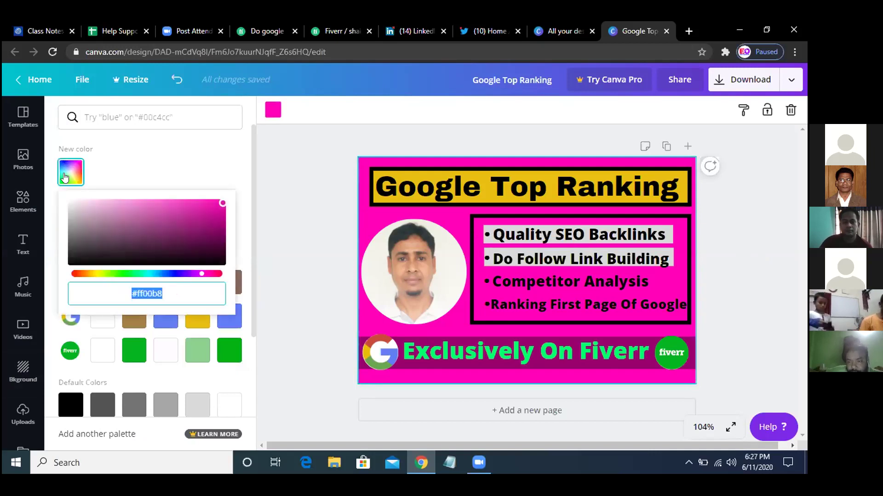
left_click(92, 273)
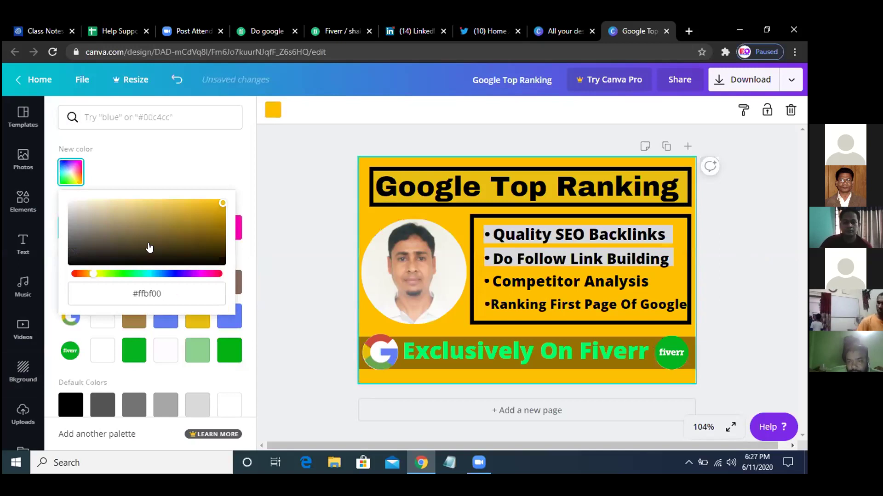
left_click(143, 209)
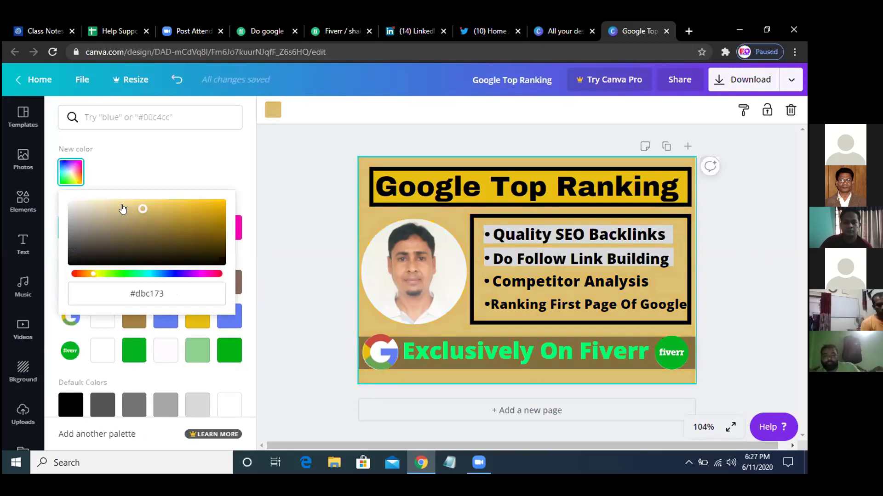
- Lighten the design's tan background to the custom colour #e6d08d and deselect it
left_click(128, 206)
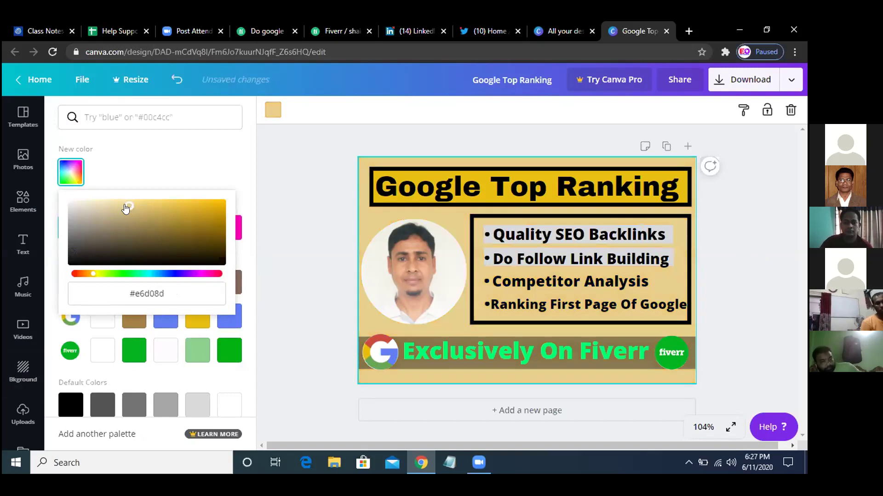
left_click(299, 228)
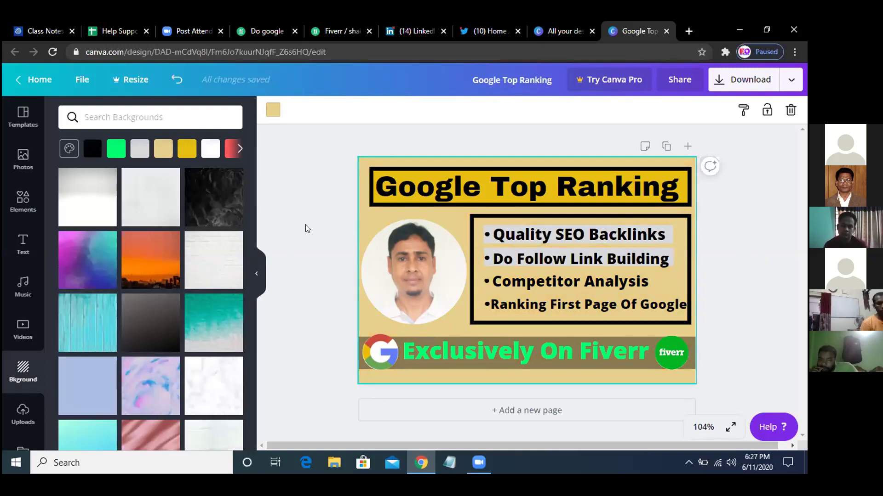
left_click(307, 229)
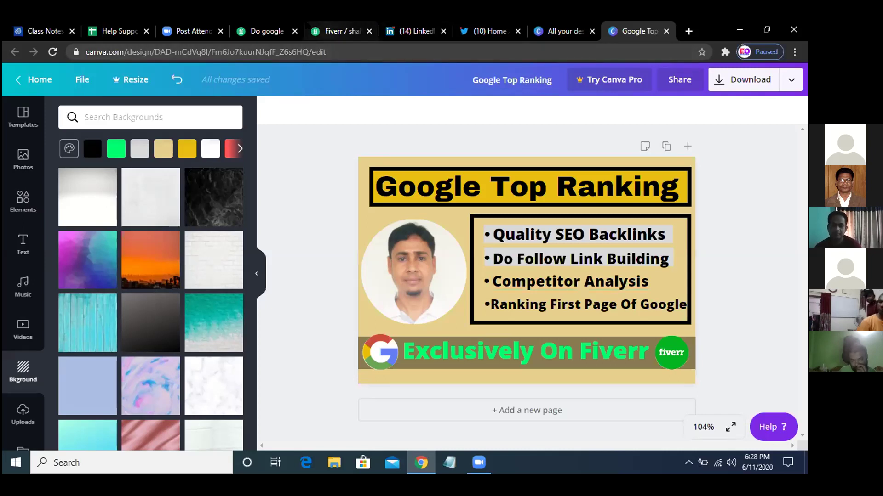
- Switch to the Google top ranking gig on Fiverr and review its image, description, service list and industry expertise
left_click(340, 30)
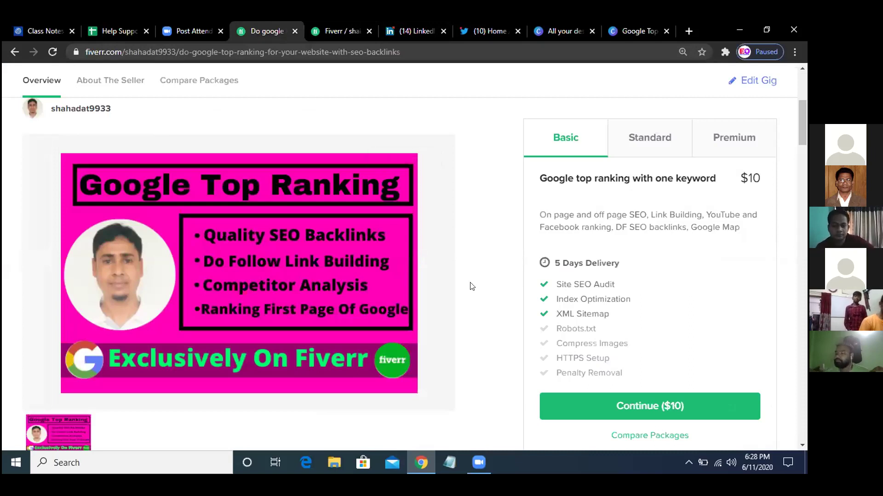
scroll(471, 286, "down", 5)
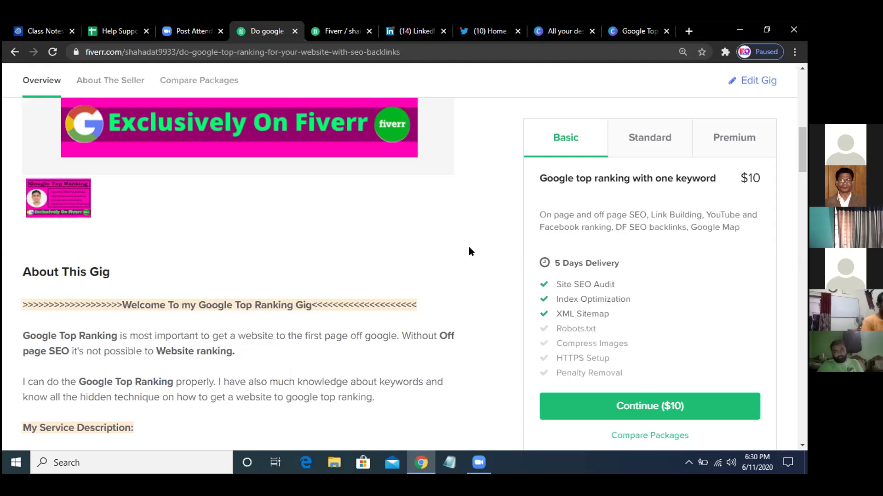
scroll(469, 251, "down", 1)
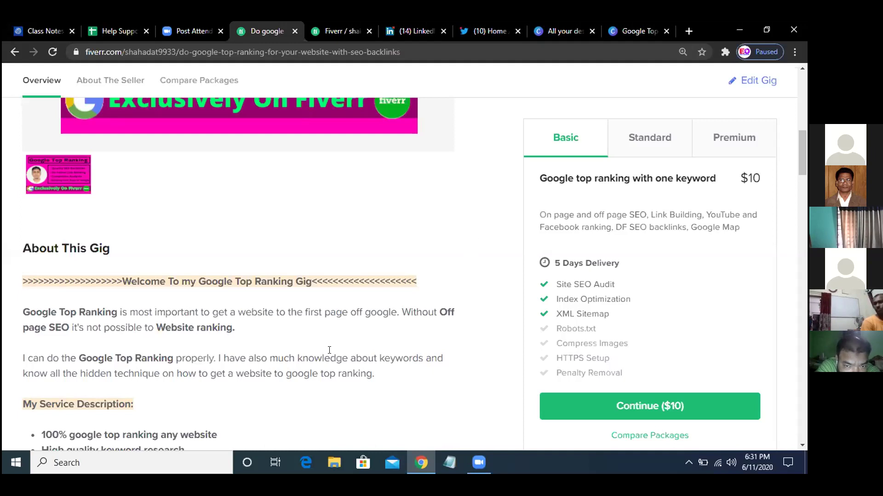
scroll(329, 350, "down", 3)
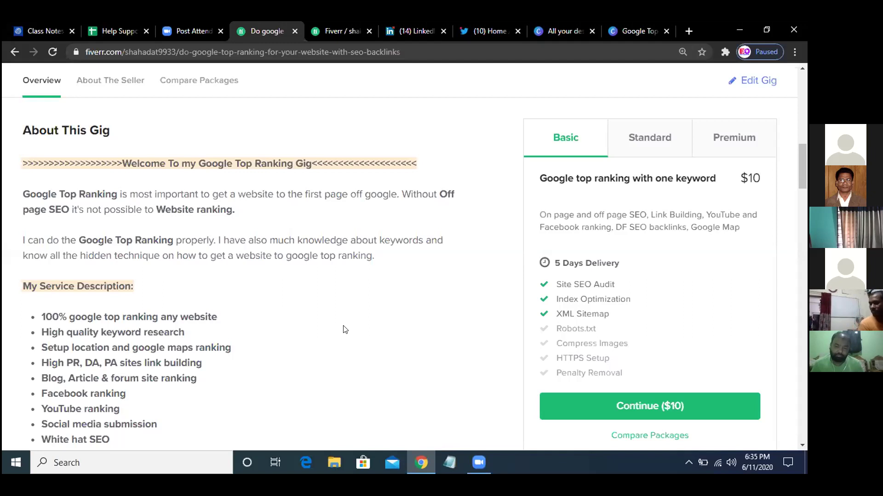
scroll(253, 338, "down", 3)
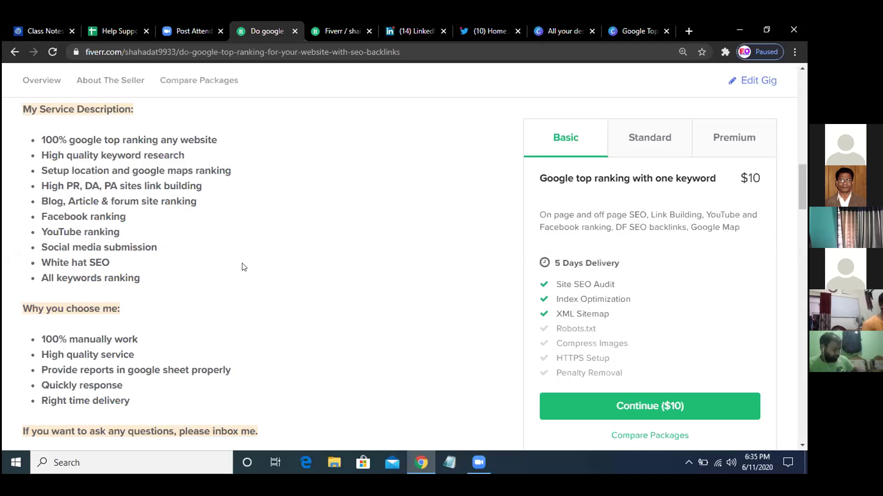
scroll(244, 267, "up", 1)
scroll(244, 267, "down", 5)
scroll(244, 267, "up", 1)
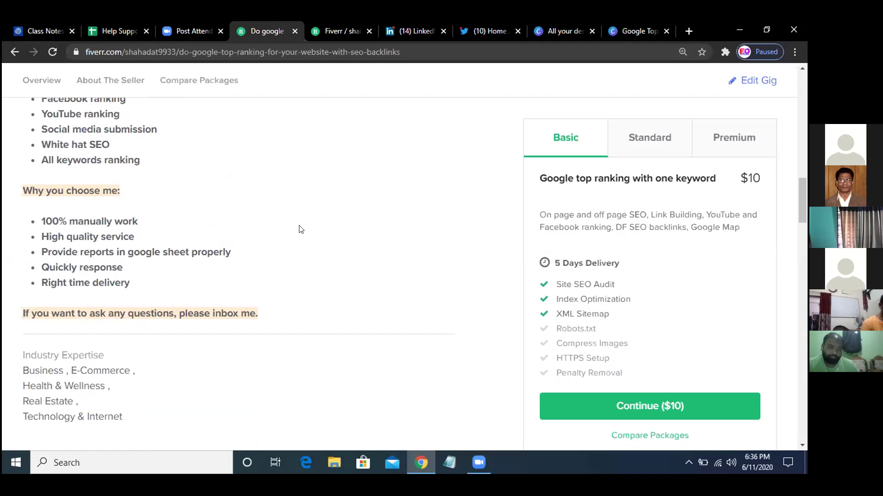
scroll(326, 256, "down", 5)
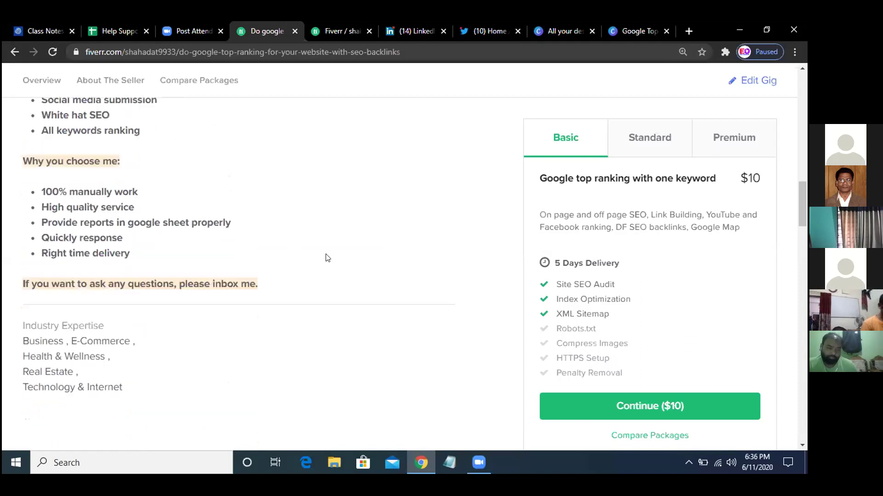
scroll(329, 257, "up", 3)
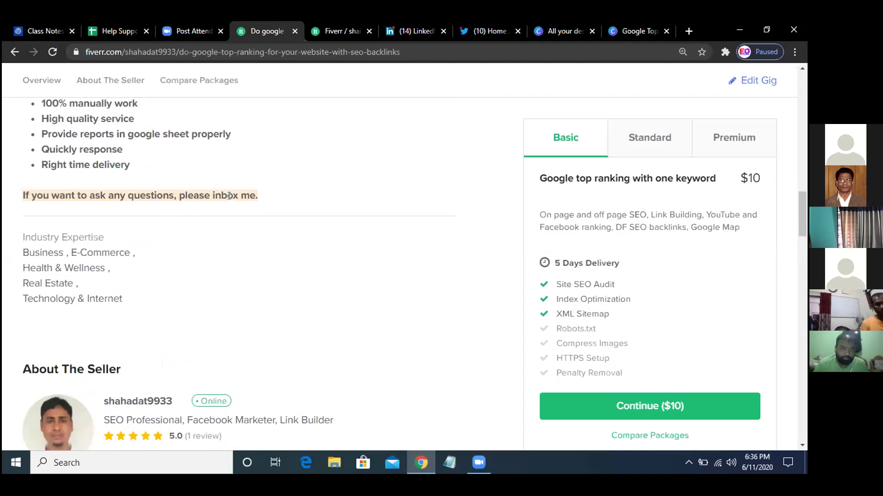
scroll(356, 238, "down", 3)
scroll(358, 229, "up", 1)
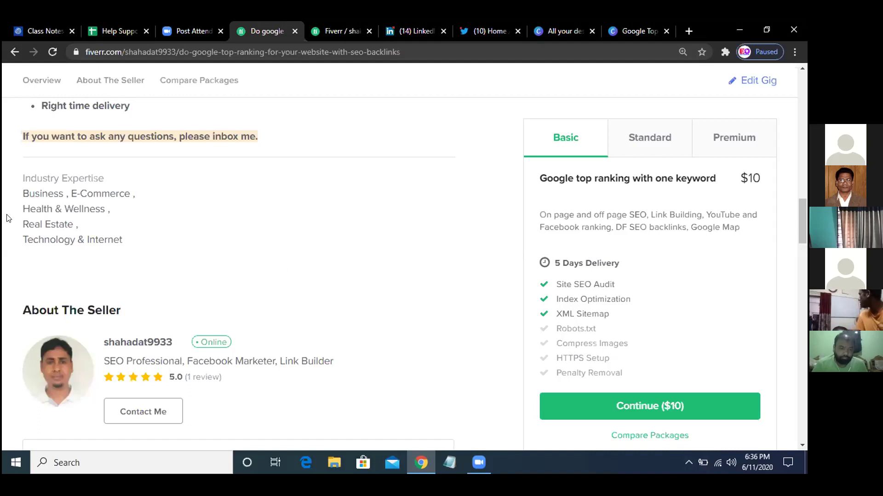
- Examine the gig's seller description, the Basic, Standard and Premium package comparison, and the related tags
scroll(363, 214, "down", 4)
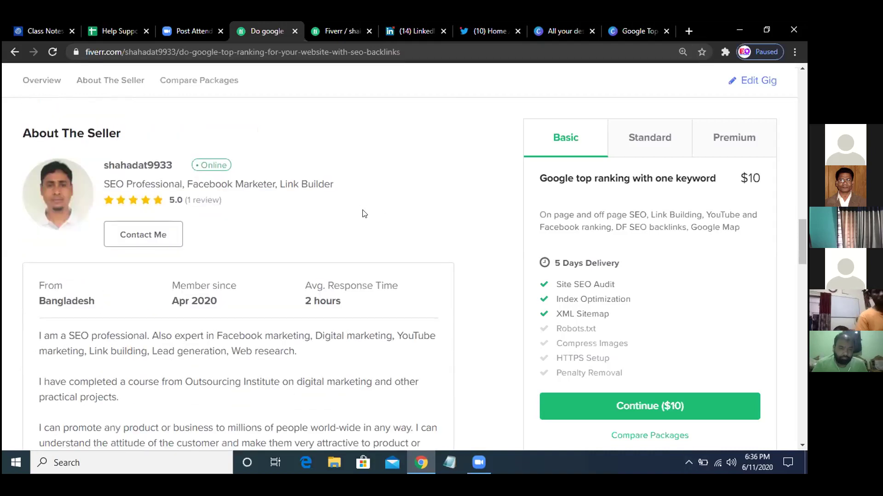
scroll(364, 214, "down", 10)
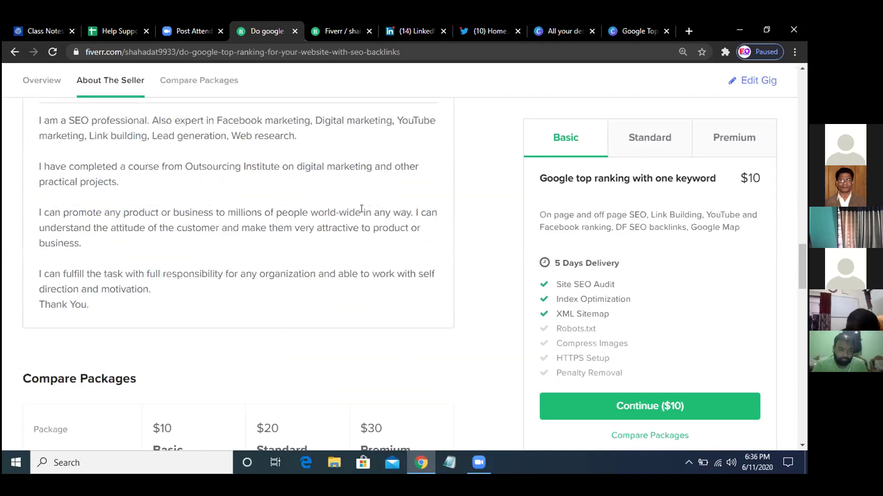
scroll(361, 214, "down", 2)
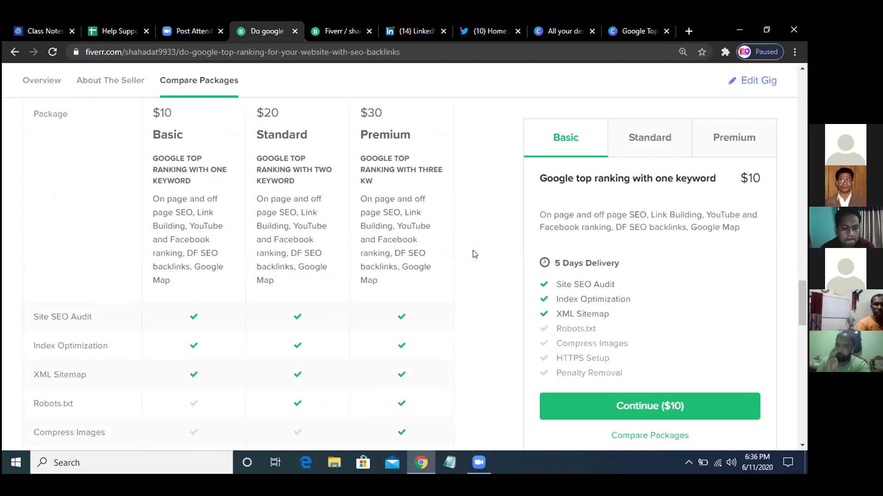
scroll(474, 254, "down", 6)
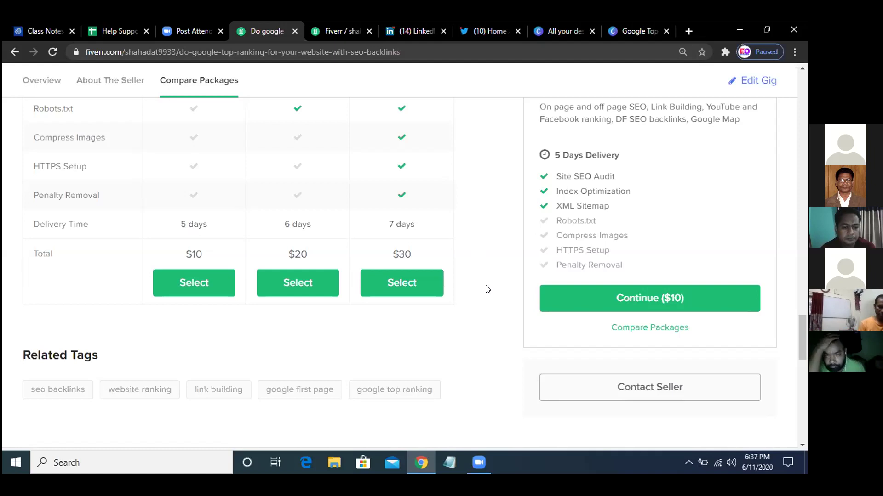
scroll(487, 288, "down", 1)
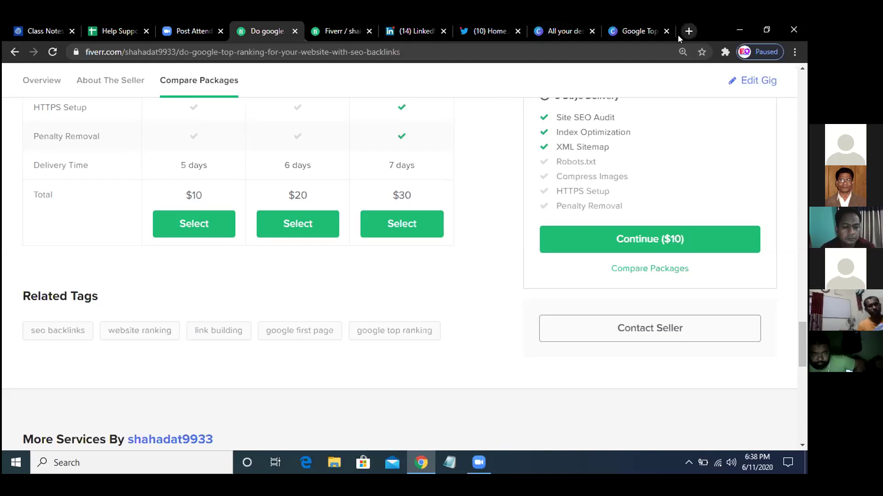
- Open the gig's sharing options and copy its link
scroll(454, 157, "up", 6)
scroll(454, 157, "up", 10)
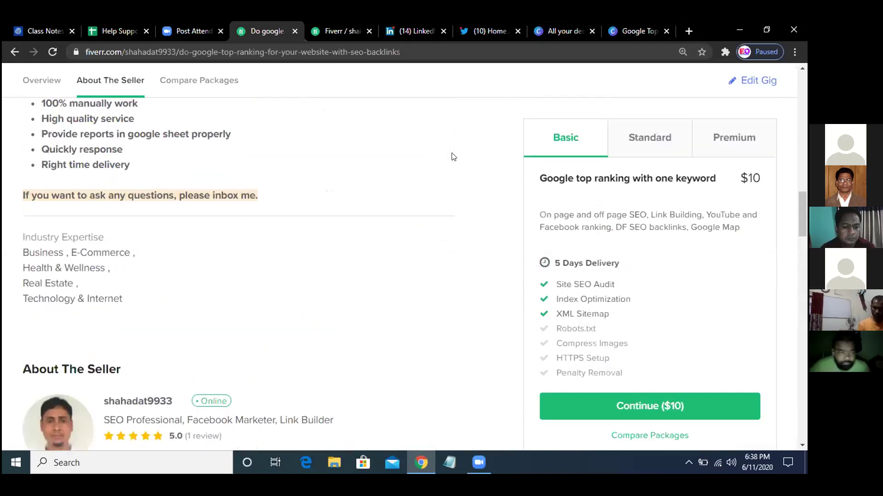
scroll(452, 156, "up", 8)
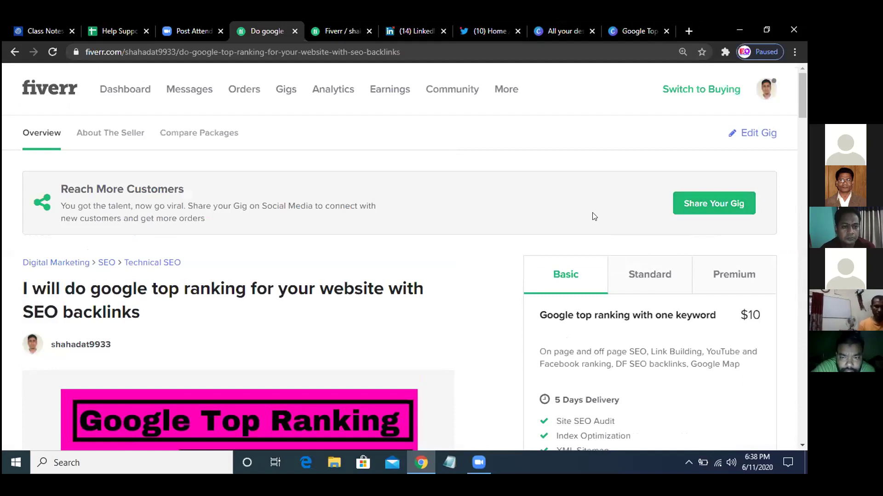
left_click(733, 204)
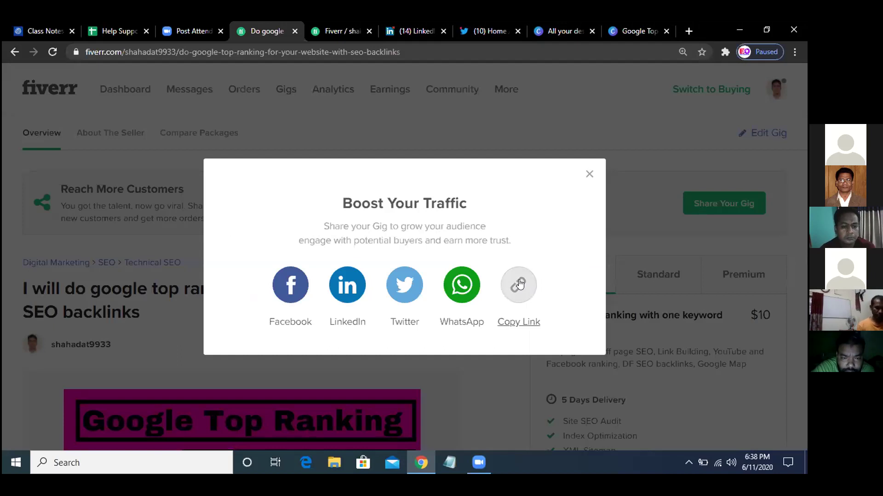
left_click(520, 285)
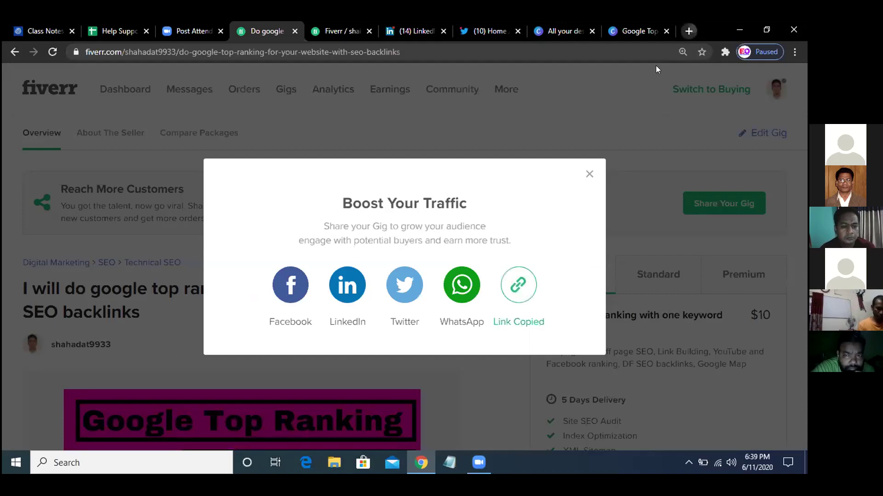
- Open the LinkedIn feed in a new browser tab
left_click(691, 31)
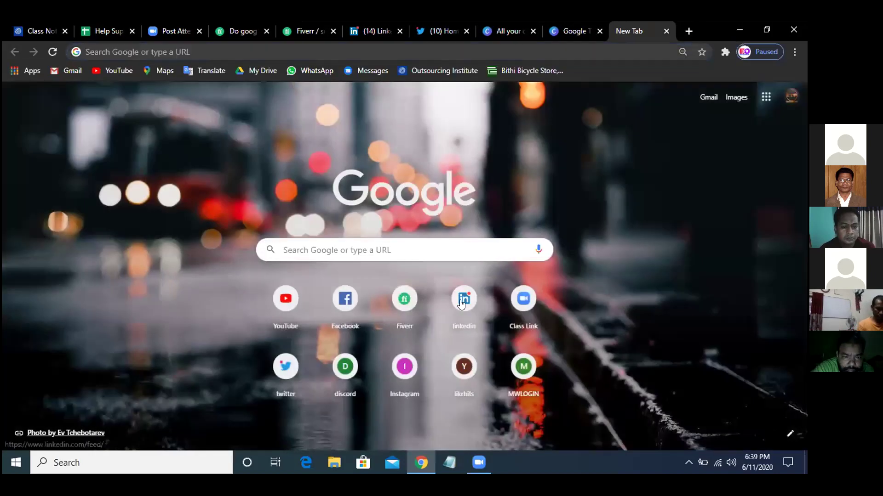
left_click(461, 298)
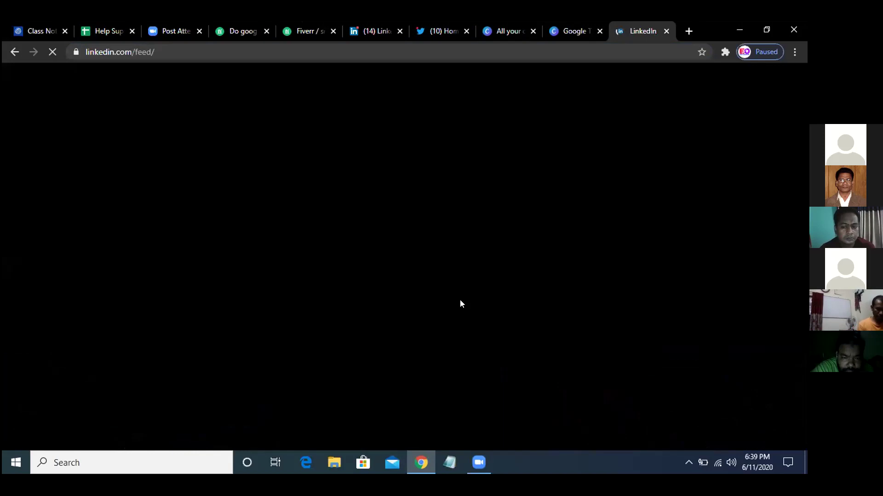